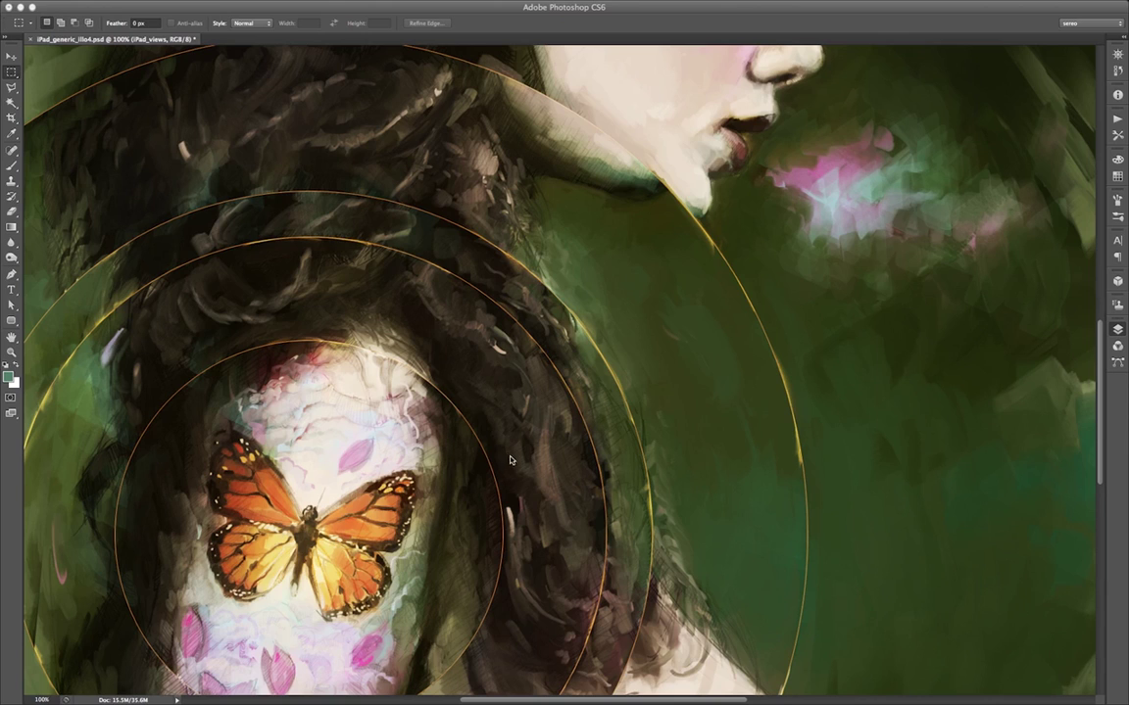
# Step: Show the document's layer list beside the butterfly artwork
pyautogui.press('F7')
pyautogui.moveTo(460, 428); pyautogui.dragTo(595, 391)
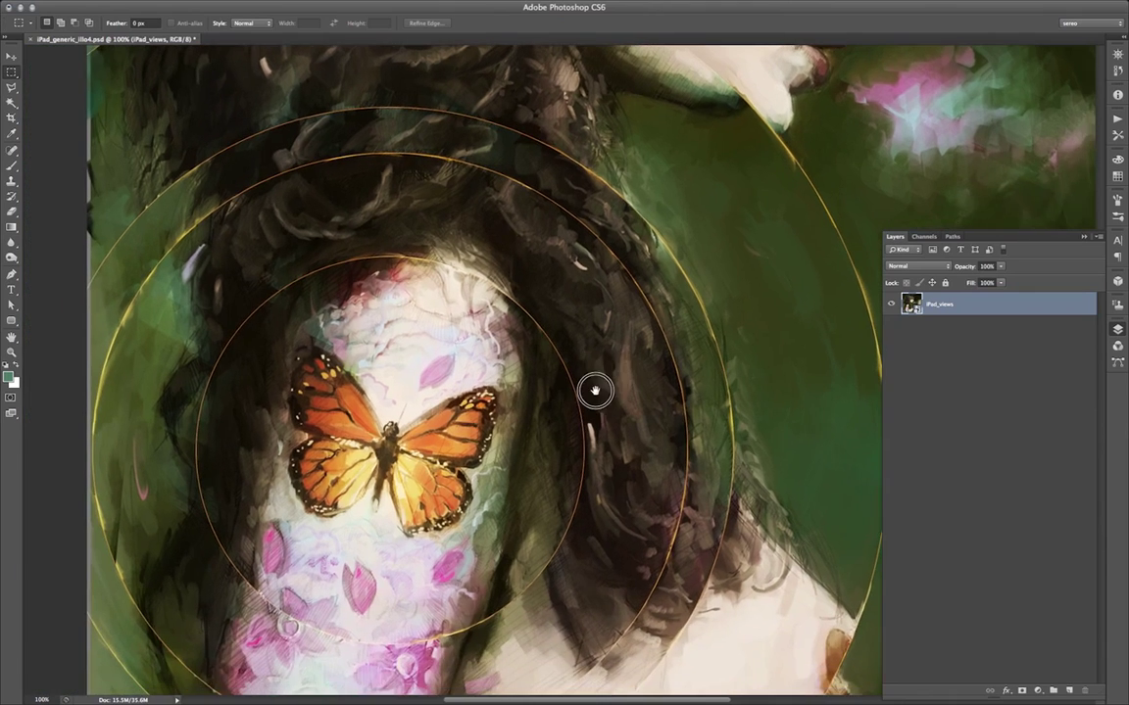
pyautogui.moveTo(549, 443); pyautogui.dragTo(488, 478)
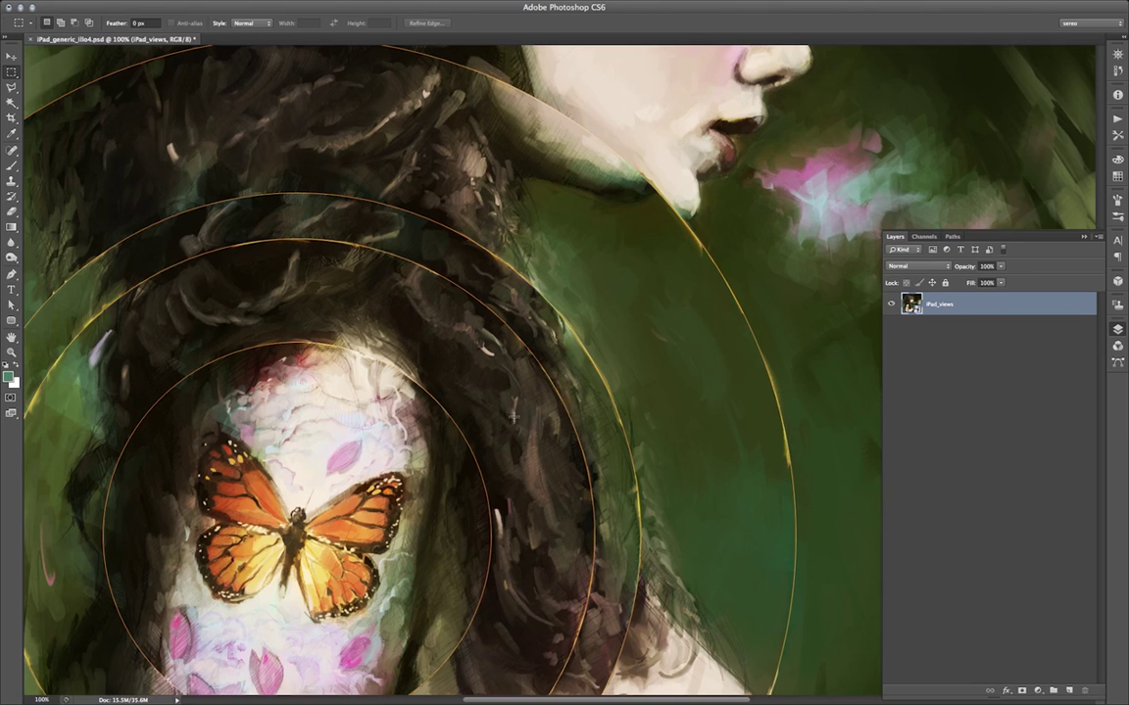
pyautogui.moveTo(426, 462); pyautogui.dragTo(427, 456)
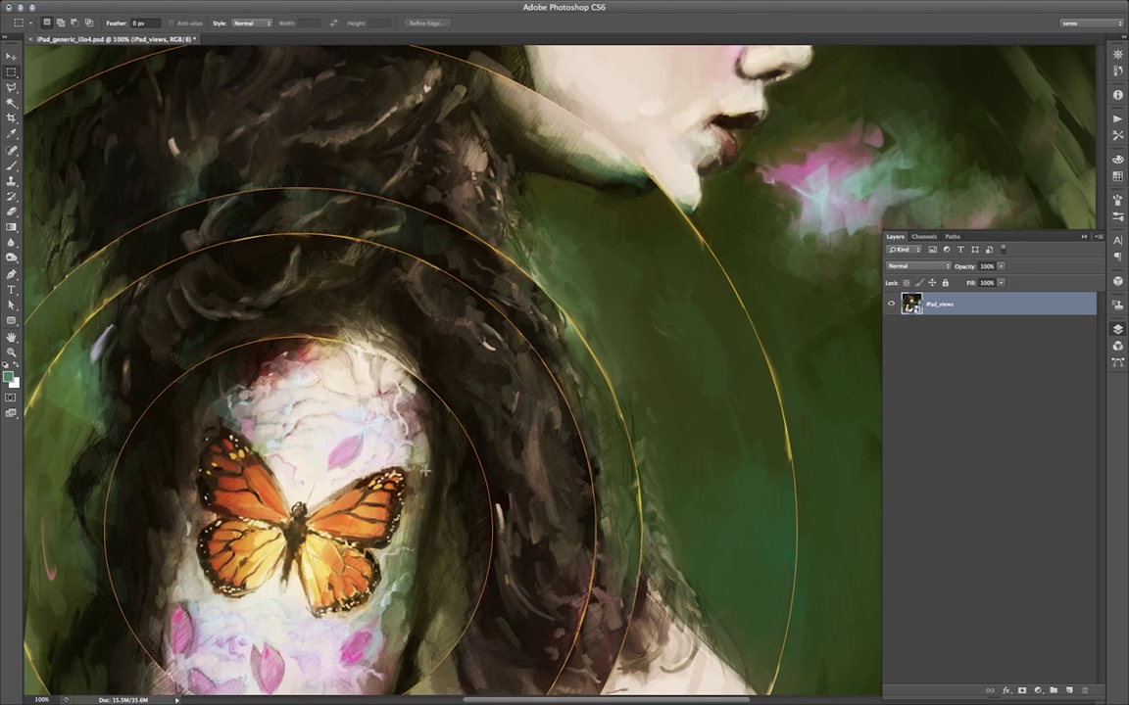
# Step: Try outlining the butterfly's upper-right wing with a Pen tool path, starting along its lower outer edge
pyautogui.press('p')
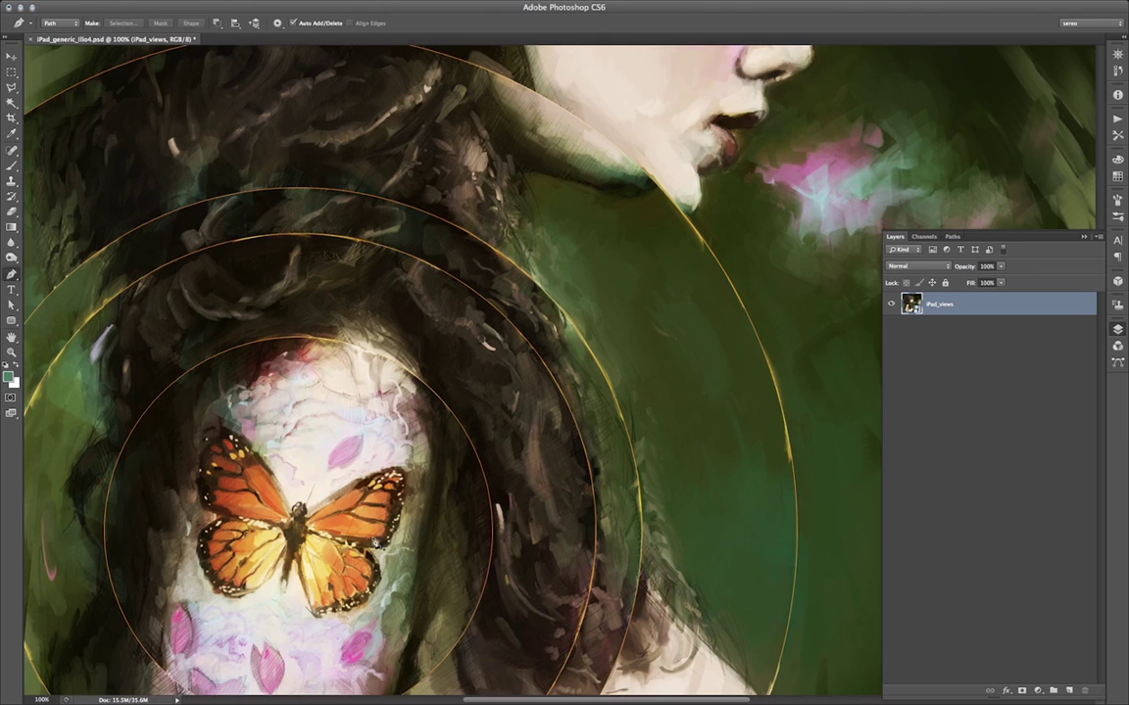
pyautogui.press('z')
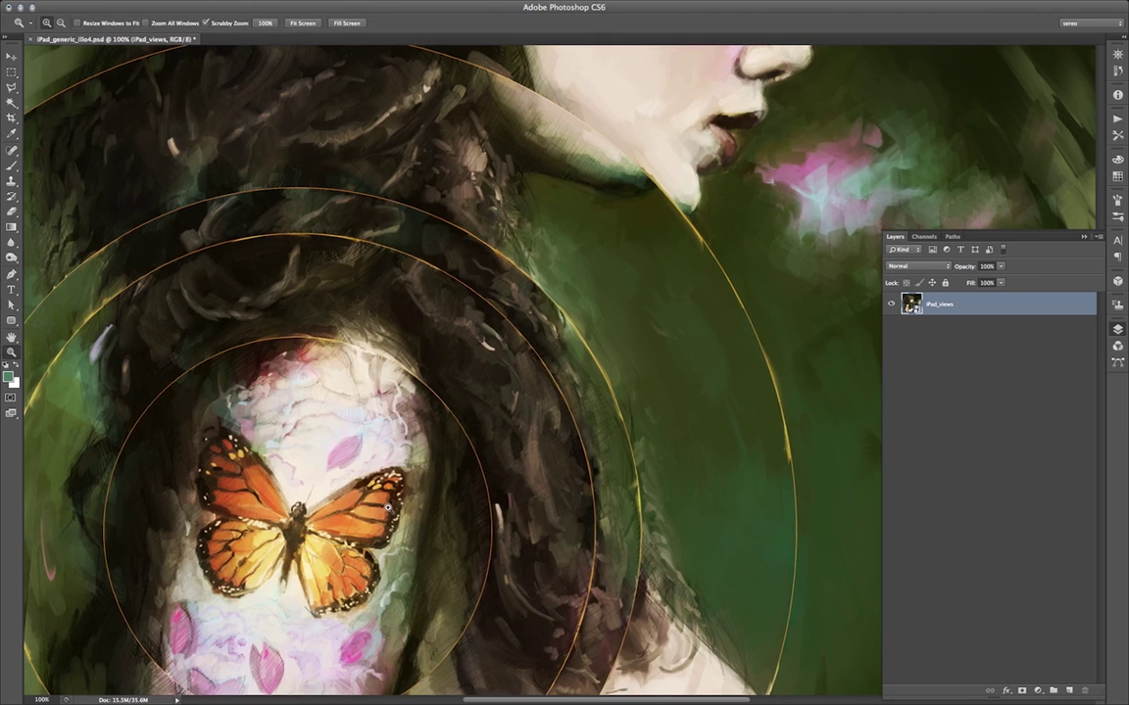
pyautogui.click(392, 511)
pyautogui.moveTo(502, 507); pyautogui.dragTo(529, 387)
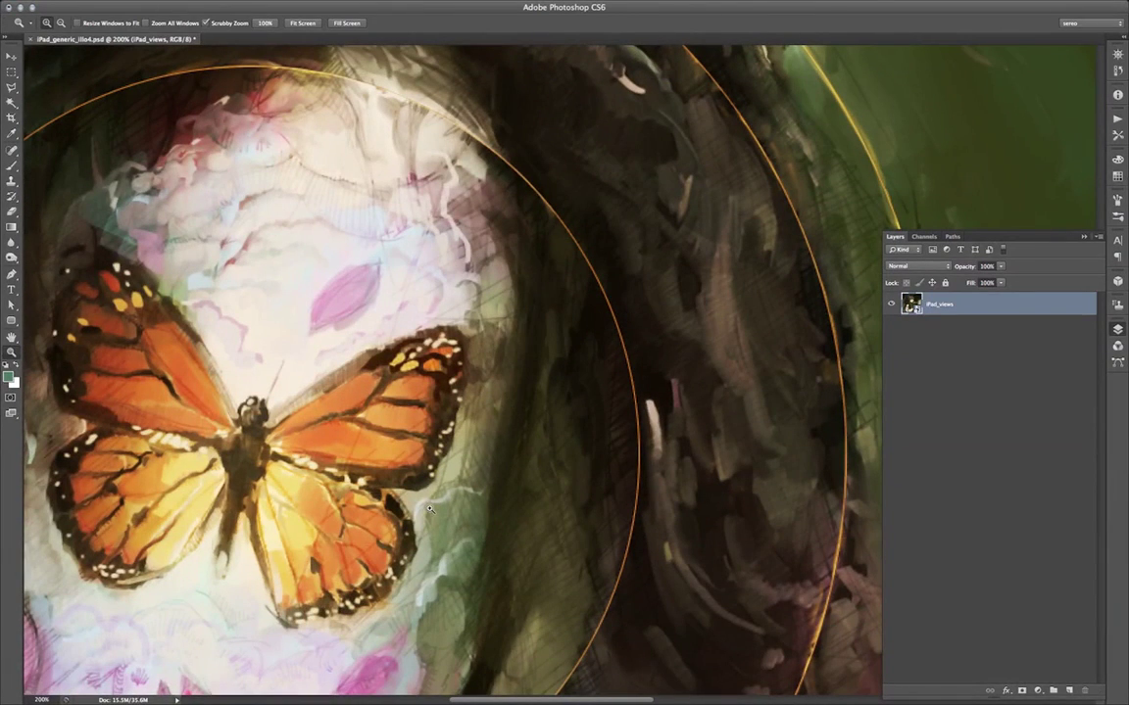
pyautogui.press('p')
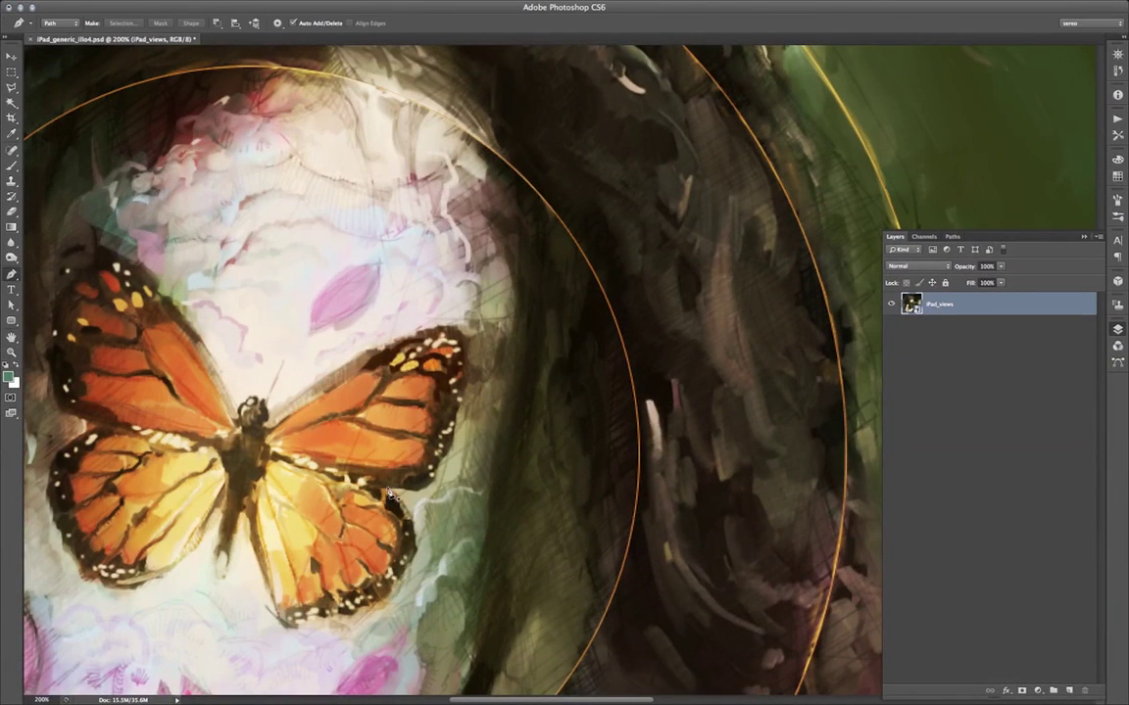
pyautogui.moveTo(406, 488); pyautogui.dragTo(449, 450)
pyautogui.click(419, 490)
pyautogui.click(436, 471)
pyautogui.click(438, 464)
pyautogui.click(453, 444)
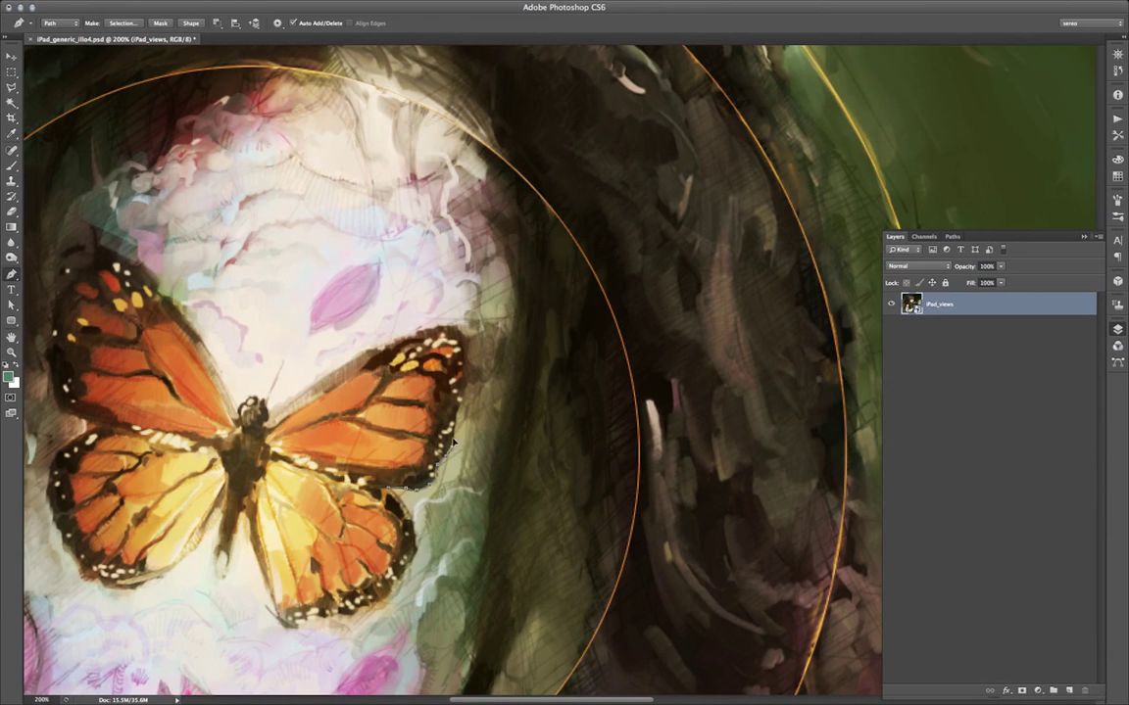
# Step: Continue the Pen path around the upper-right wing's tip and back along its upper edge toward the body
pyautogui.click(453, 434)
pyautogui.click(466, 385)
pyautogui.click(467, 344)
pyautogui.click(436, 331)
pyautogui.click(389, 343)
pyautogui.click(385, 346)
pyautogui.click(379, 346)
pyautogui.click(371, 350)
pyautogui.click(361, 355)
pyautogui.click(332, 376)
pyautogui.click(297, 391)
# Step: Delete the Work Path traced around the wing and return to the layer list
pyautogui.click(953, 236)
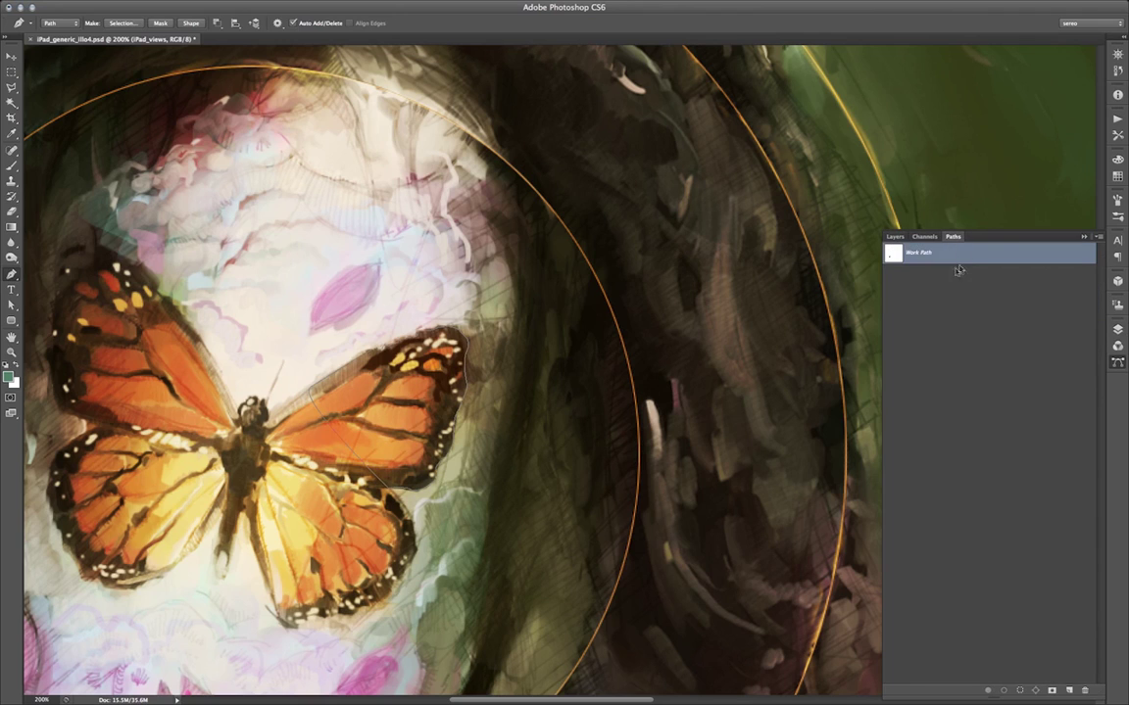
pyautogui.click(1080, 691)
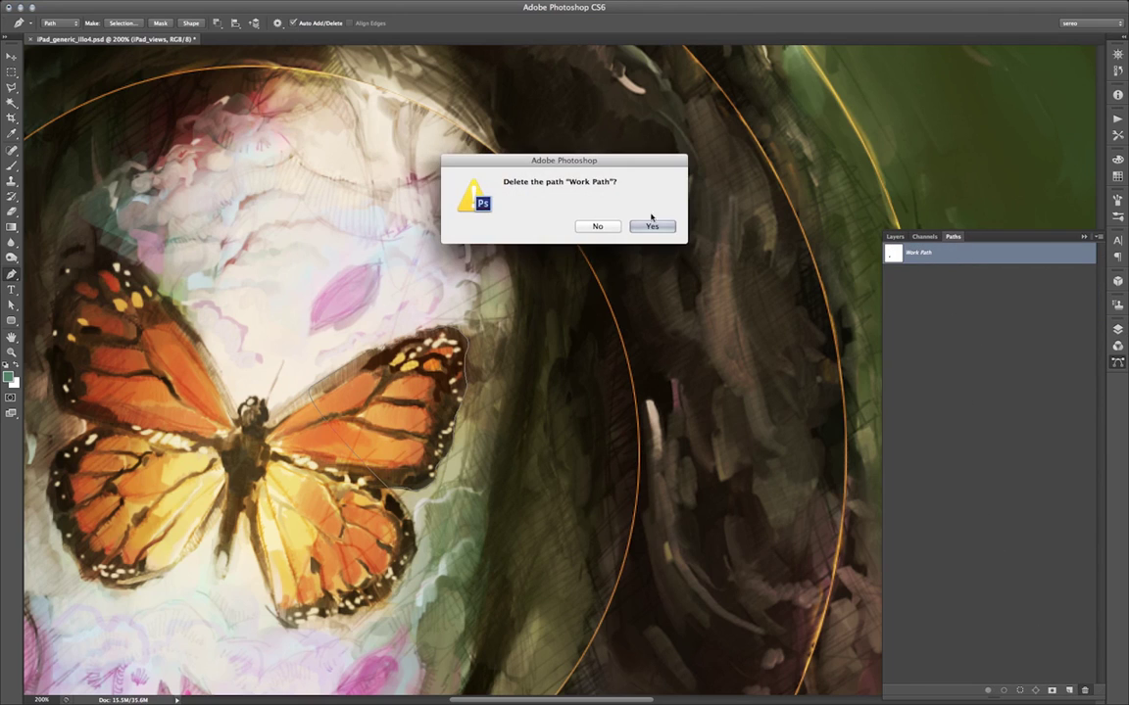
pyautogui.click(651, 226)
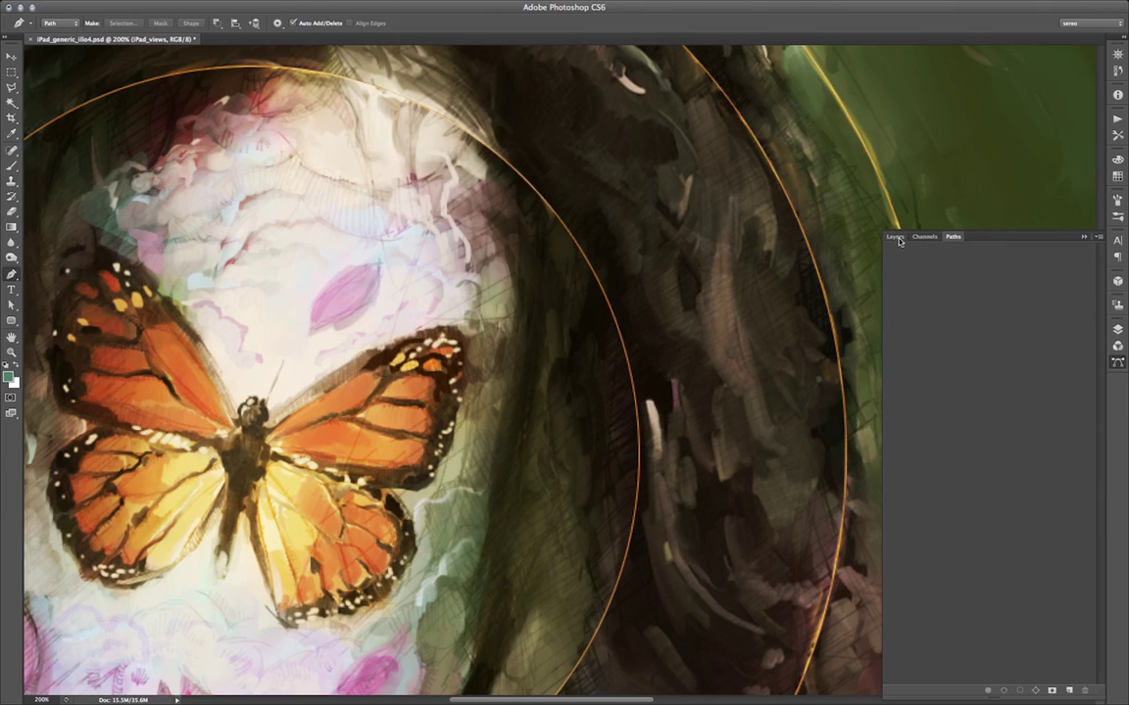
pyautogui.click(895, 237)
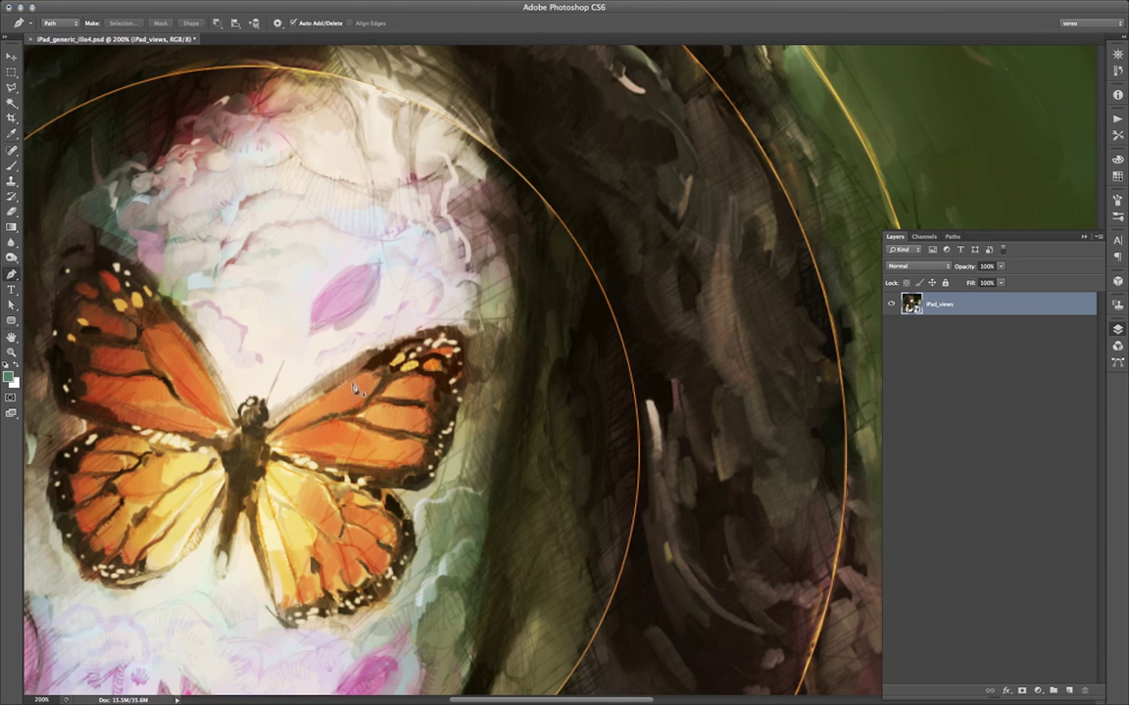
# Step: Try to select the butterfly's upper-left wing with the Magic Wand at tolerance 32, adding neighbouring areas to the selection
pyautogui.hscroll(-5, 467, 435)
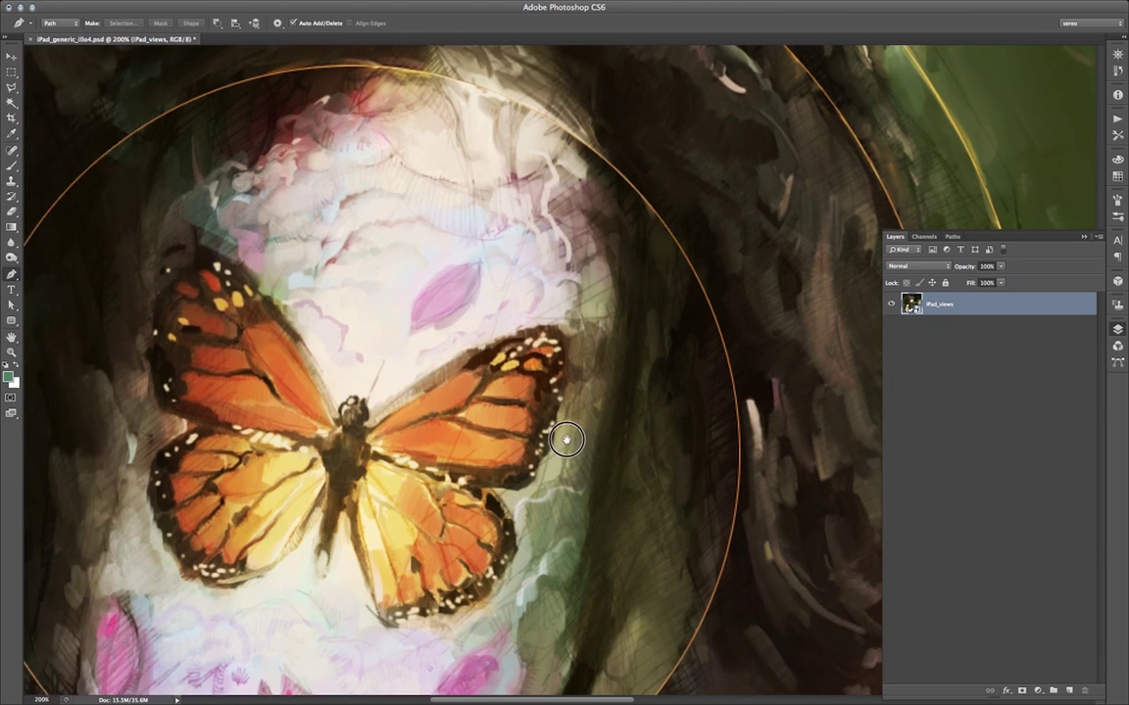
pyautogui.press('w')
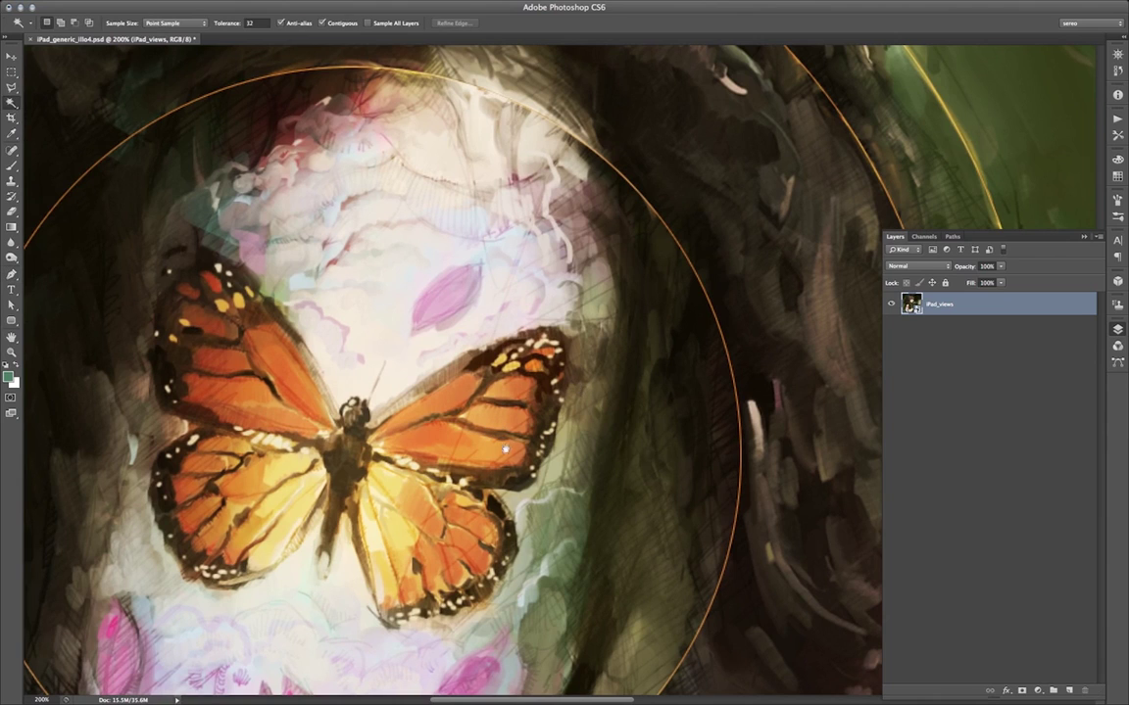
pyautogui.hscroll(-3, 468, 395)
pyautogui.scroll(-2, 468, 394)
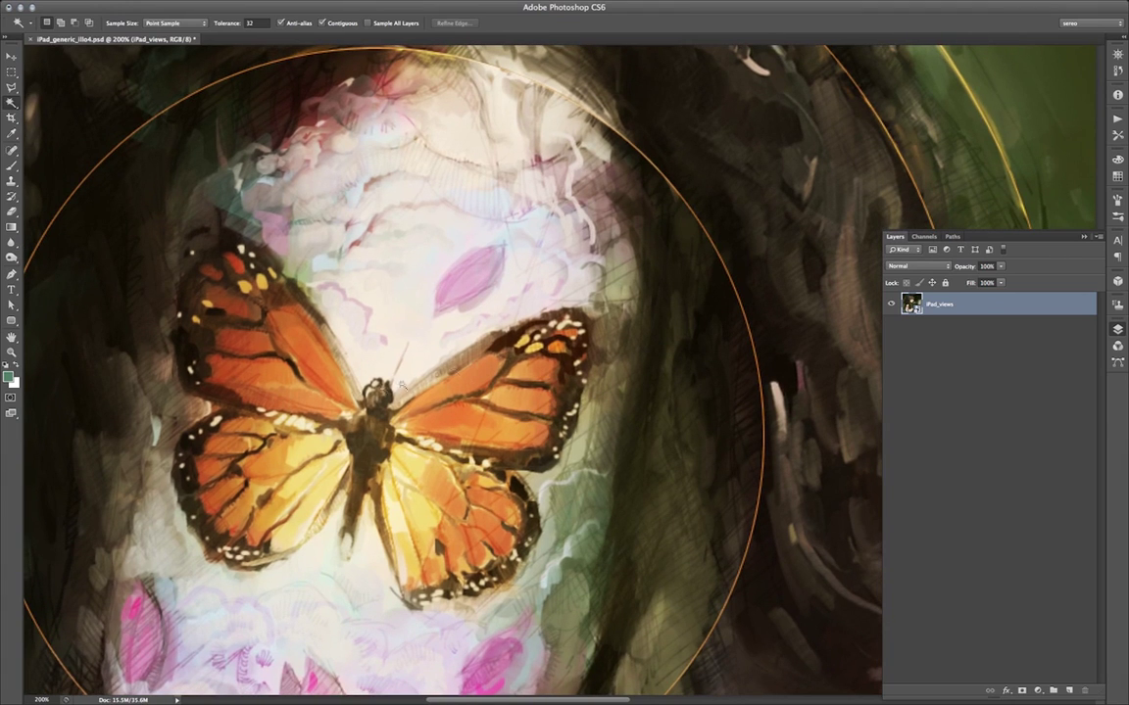
pyautogui.click(231, 305)
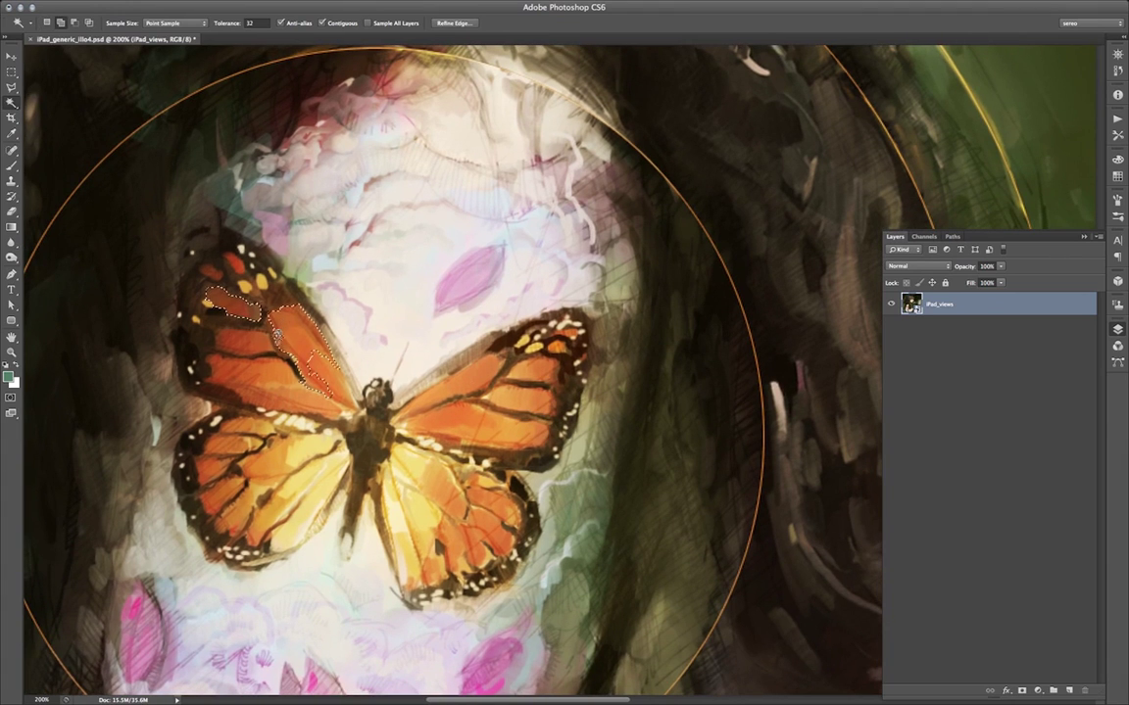
pyautogui.keyDown('shift'); pyautogui.click(267, 304); pyautogui.keyUp('shift')
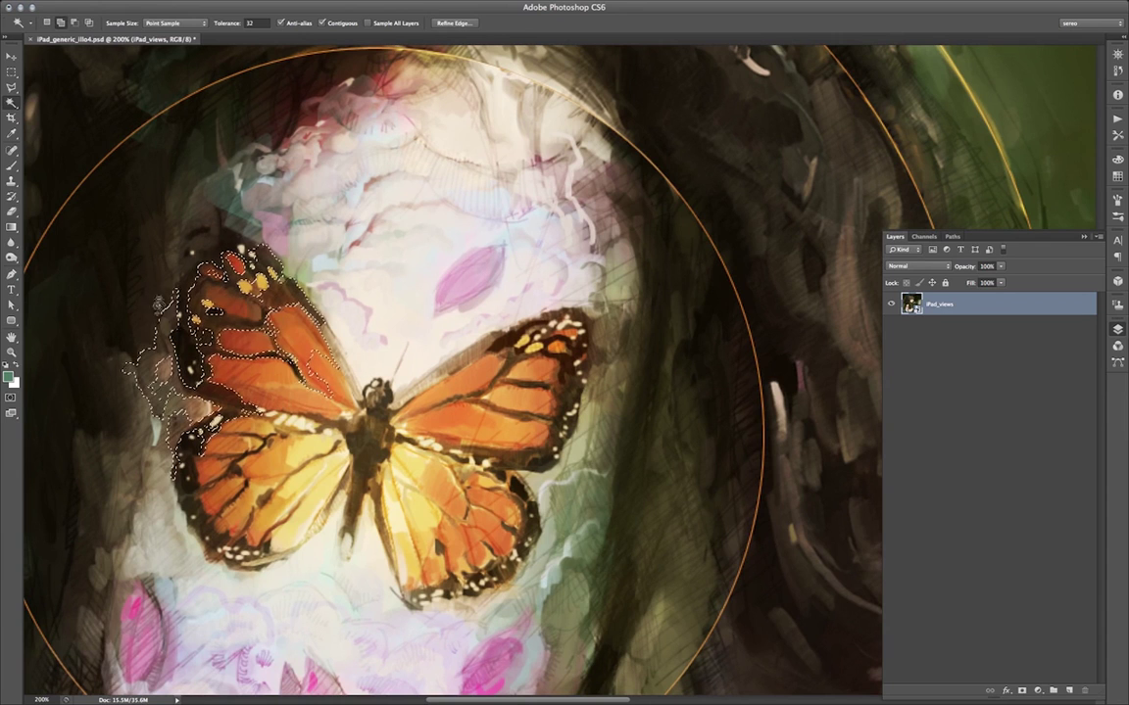
pyautogui.keyDown('shift'); pyautogui.click(276, 401); pyautogui.keyUp('shift')
pyautogui.keyDown('shift'); pyautogui.click(172, 258); pyautogui.keyUp('shift')
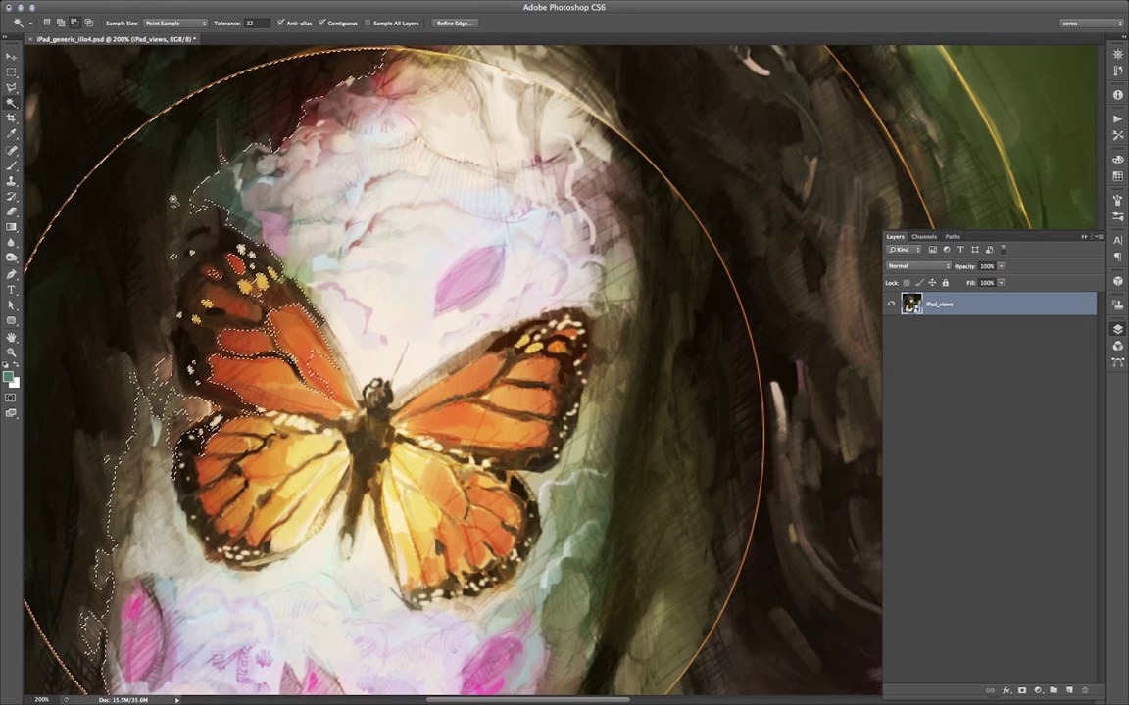
# Step: Subtract the stray dark background areas from the Magic Wand selection, then discard the whole selection
pyautogui.keyDown('alt'); pyautogui.click(241, 286); pyautogui.keyUp('alt')
pyautogui.keyDown('alt'); pyautogui.click(108, 286); pyautogui.keyUp('alt')
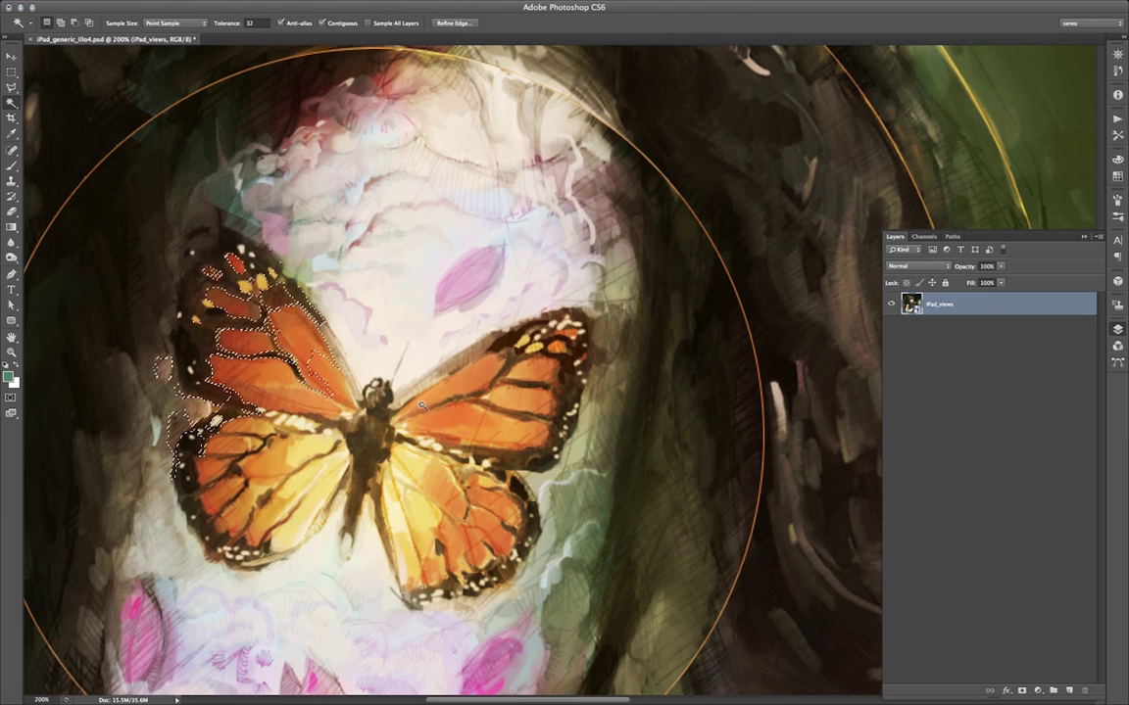
pyautogui.press('m')
pyautogui.hotkey('ctrl', 'd')
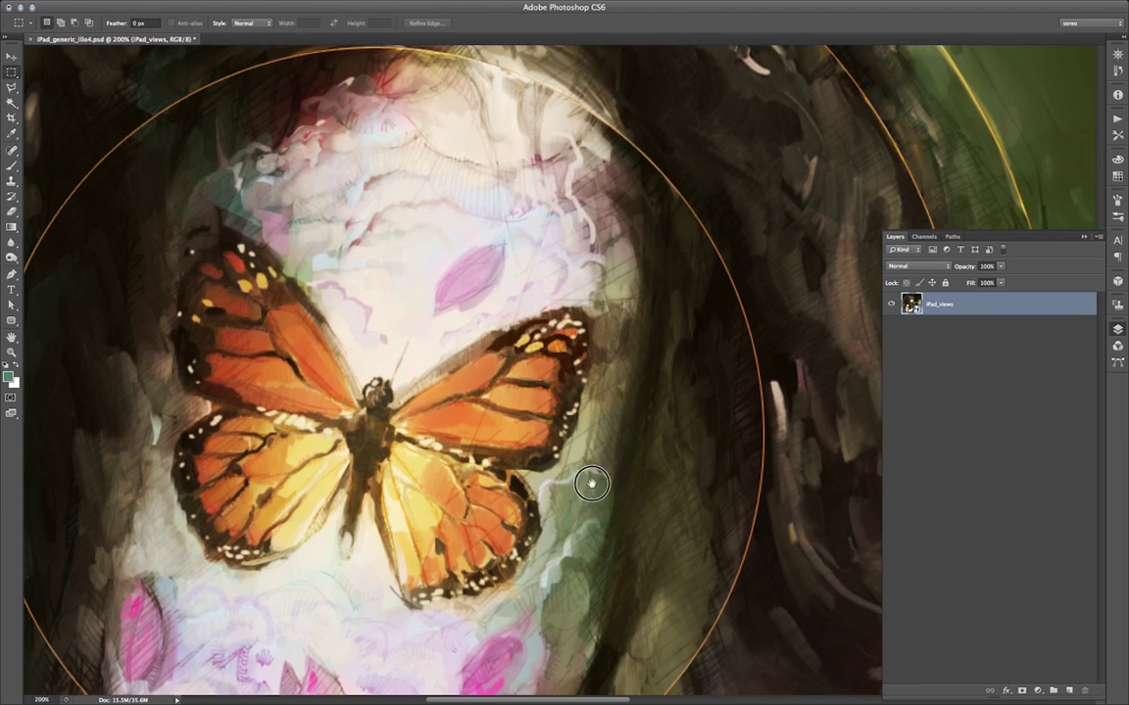
# Step: Compare the Red, Green and Blue channels individually for contrast between the butterfly and the surrounding skin
pyautogui.moveTo(594, 479); pyautogui.dragTo(580, 482)
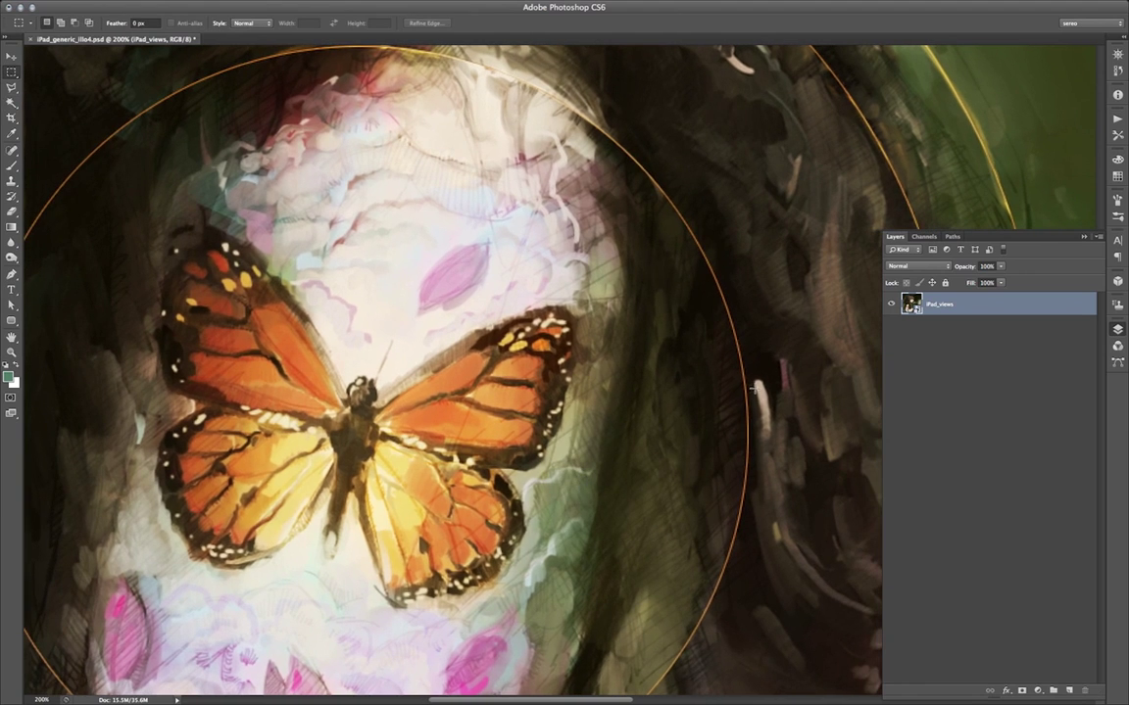
pyautogui.click(922, 237)
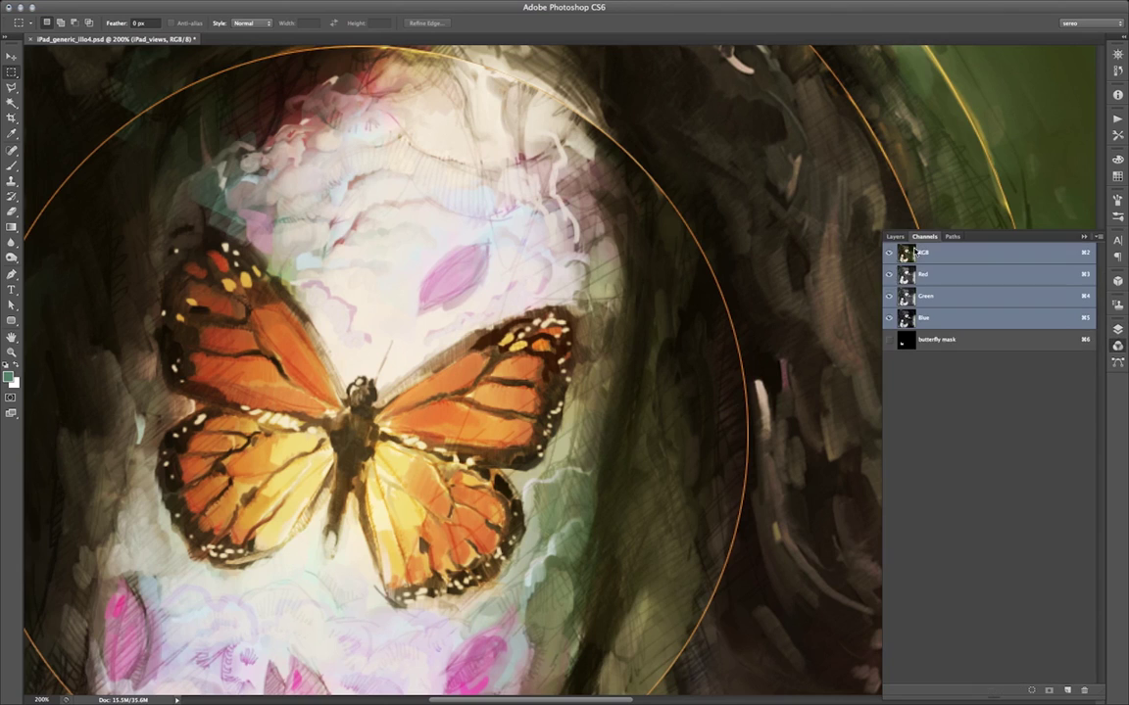
pyautogui.click(954, 279)
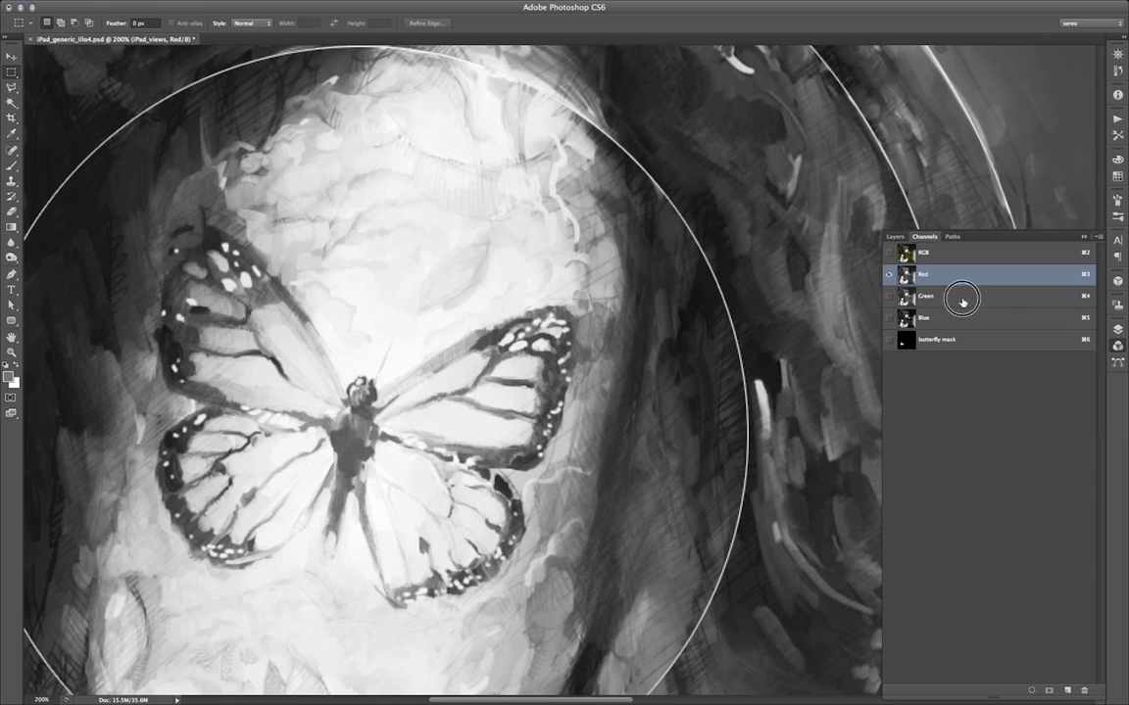
pyautogui.click(961, 296)
pyautogui.click(961, 319)
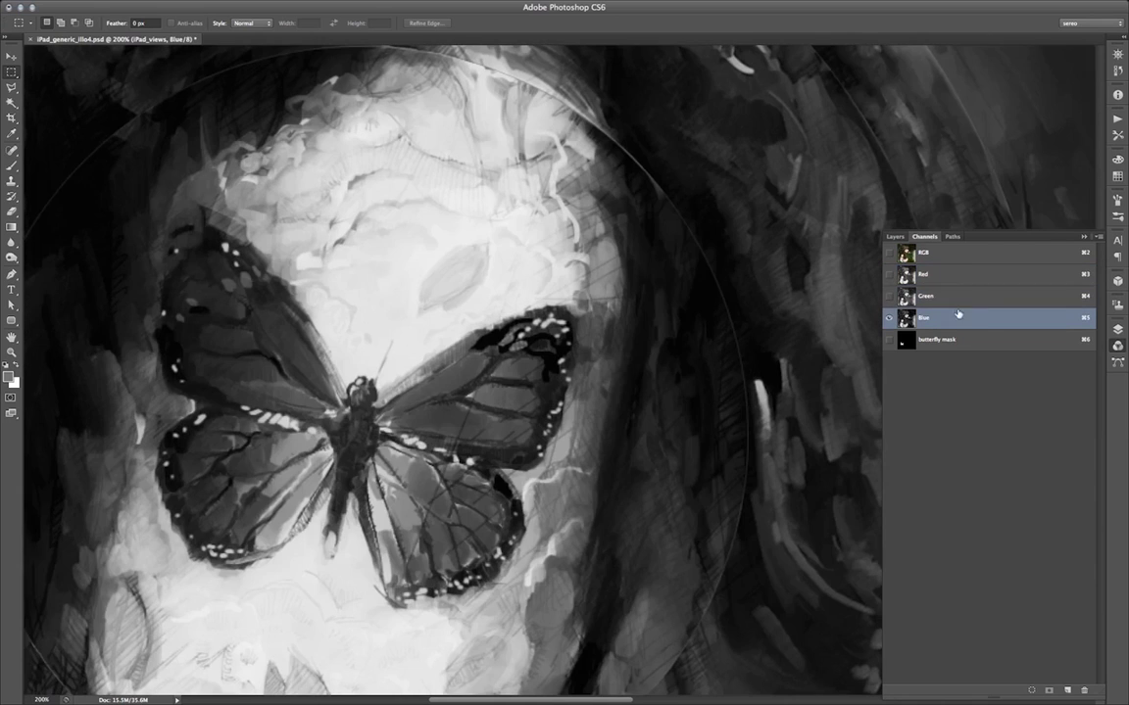
pyautogui.click(953, 299)
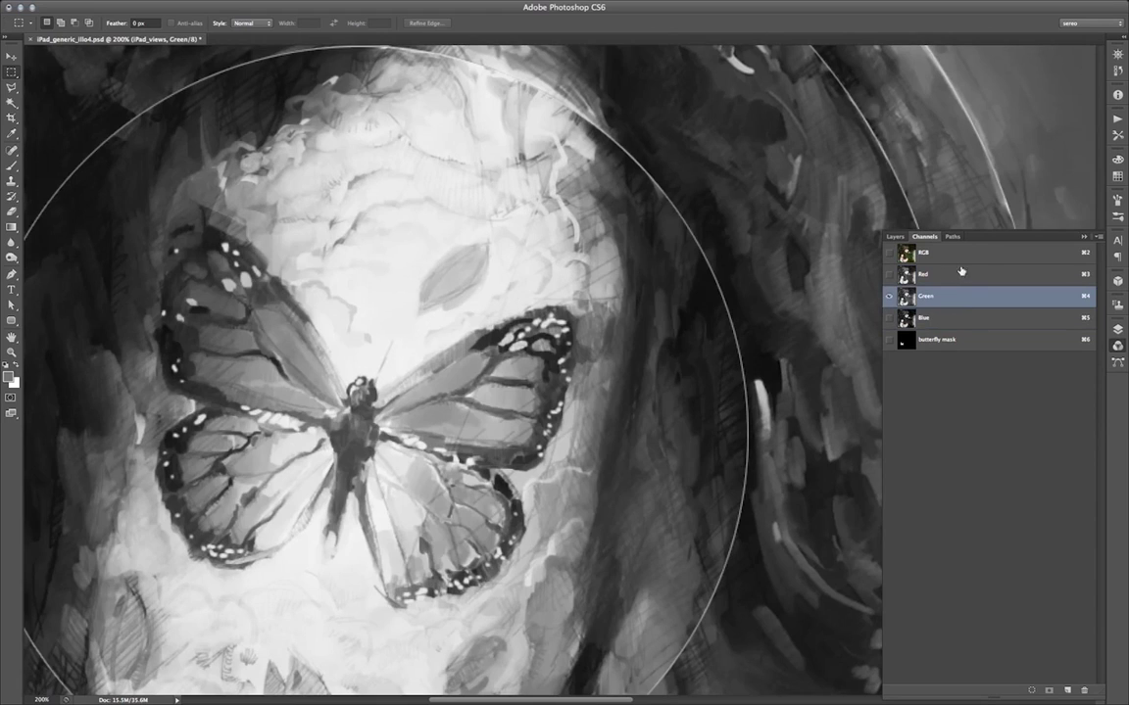
pyautogui.click(956, 279)
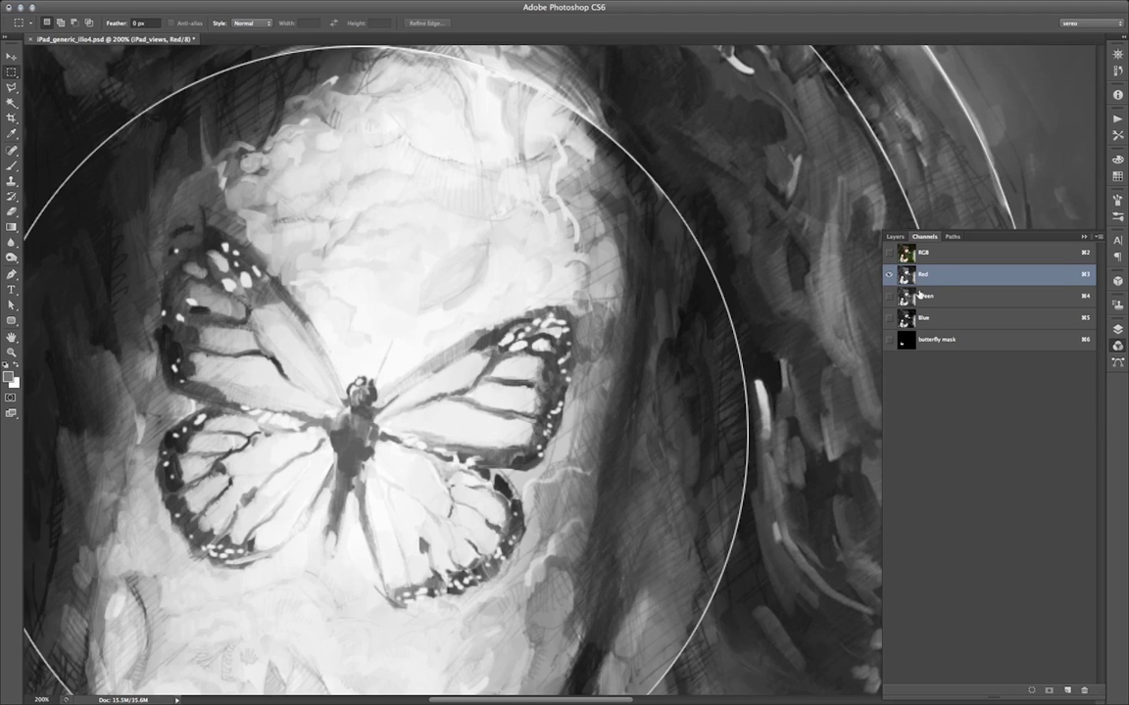
pyautogui.click(958, 298)
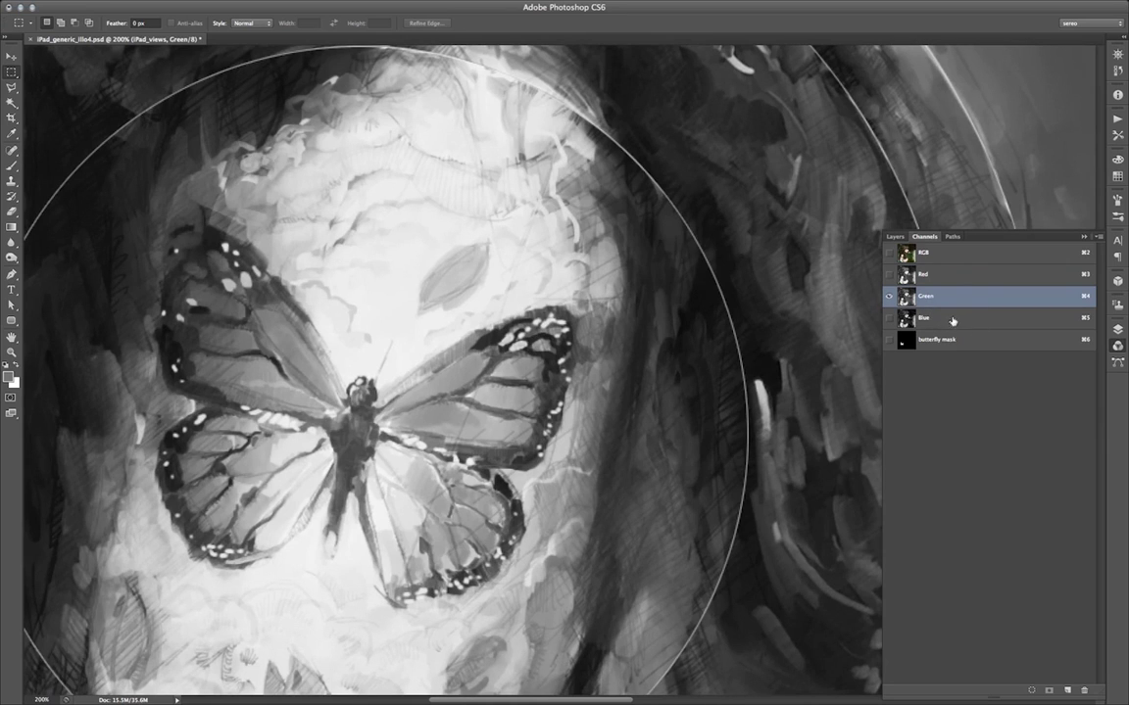
pyautogui.click(951, 321)
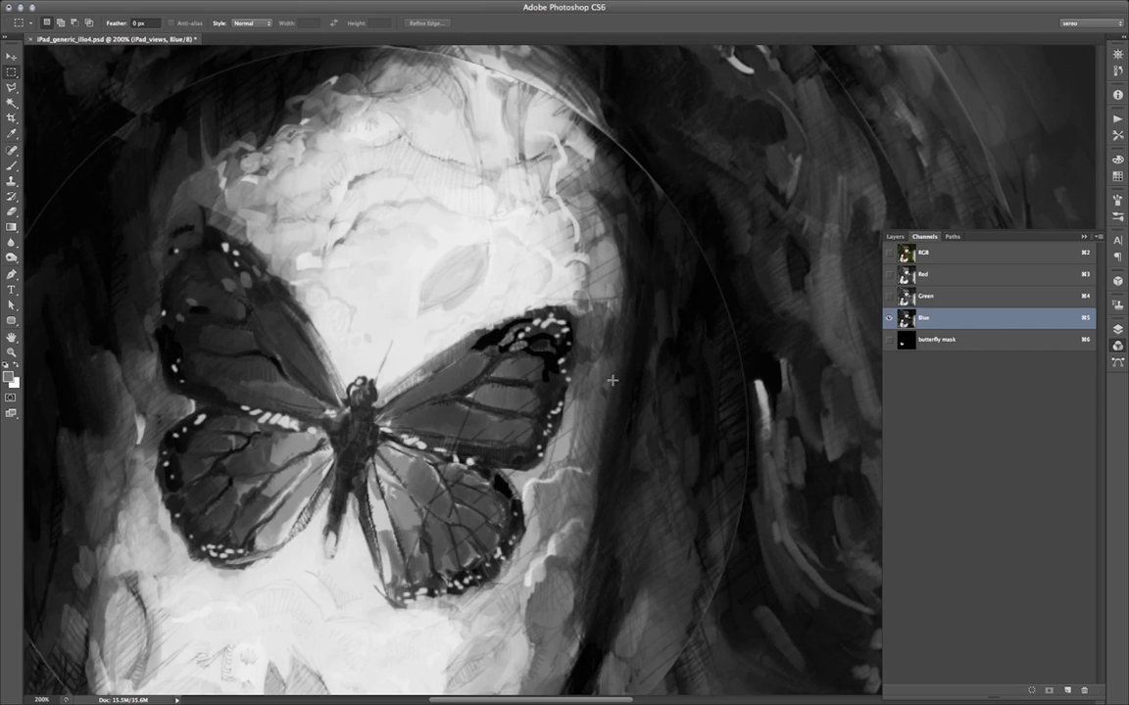
# Step: Duplicate the Blue channel within the same document as a new channel named "mask"
pyautogui.rightClick(995, 321)
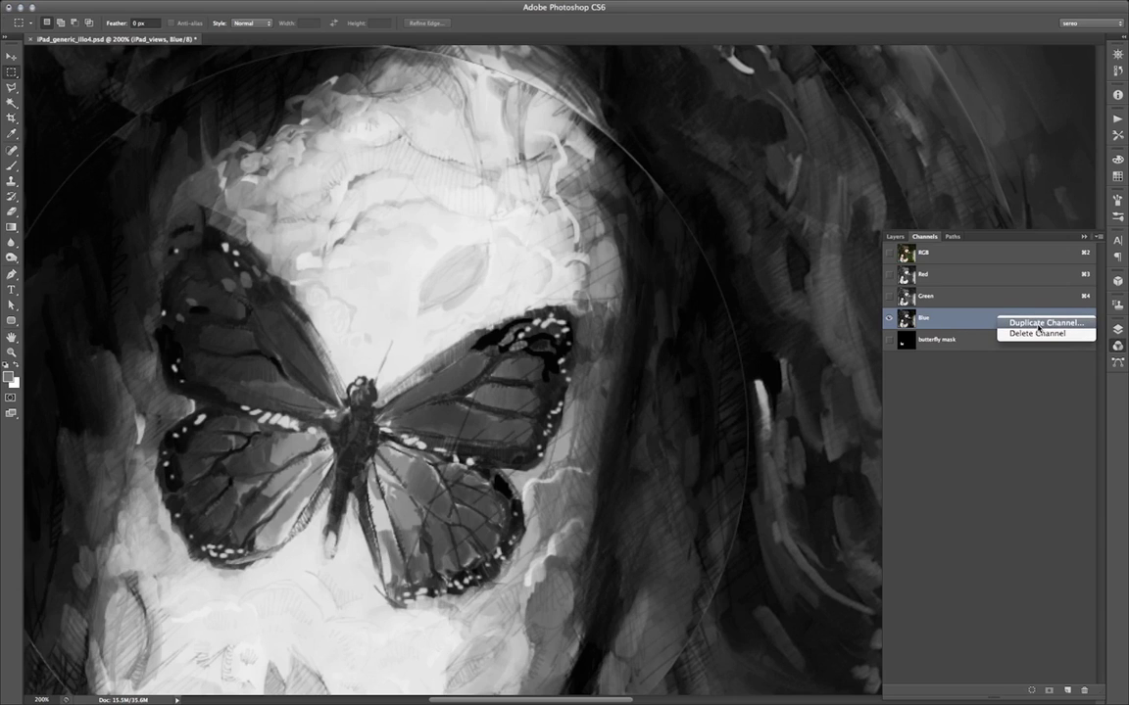
pyautogui.click(964, 355)
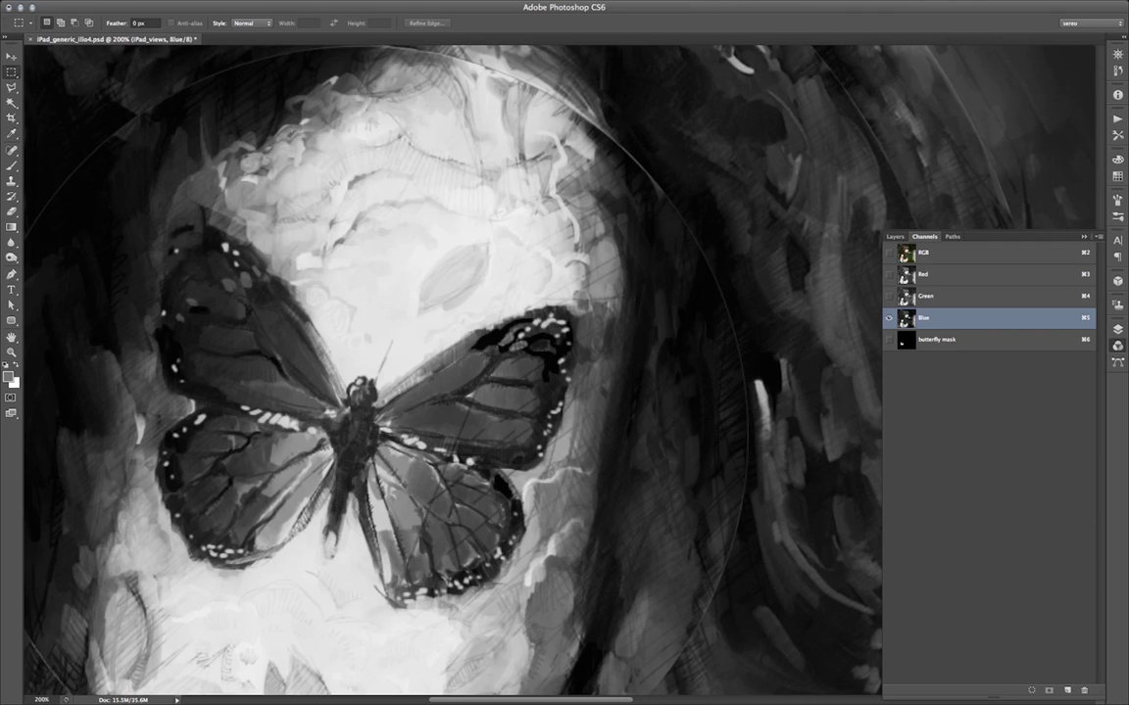
pyautogui.moveTo(327, 339); pyautogui.dragTo(581, 312)
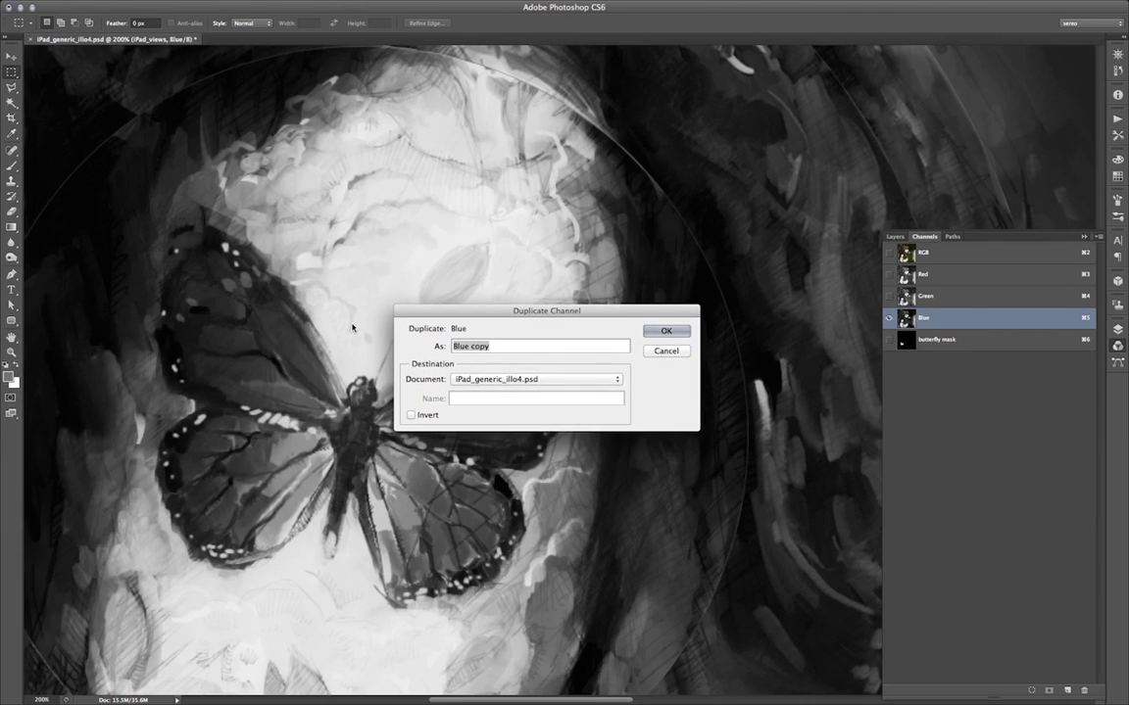
pyautogui.write('mask')
pyautogui.press('Return')
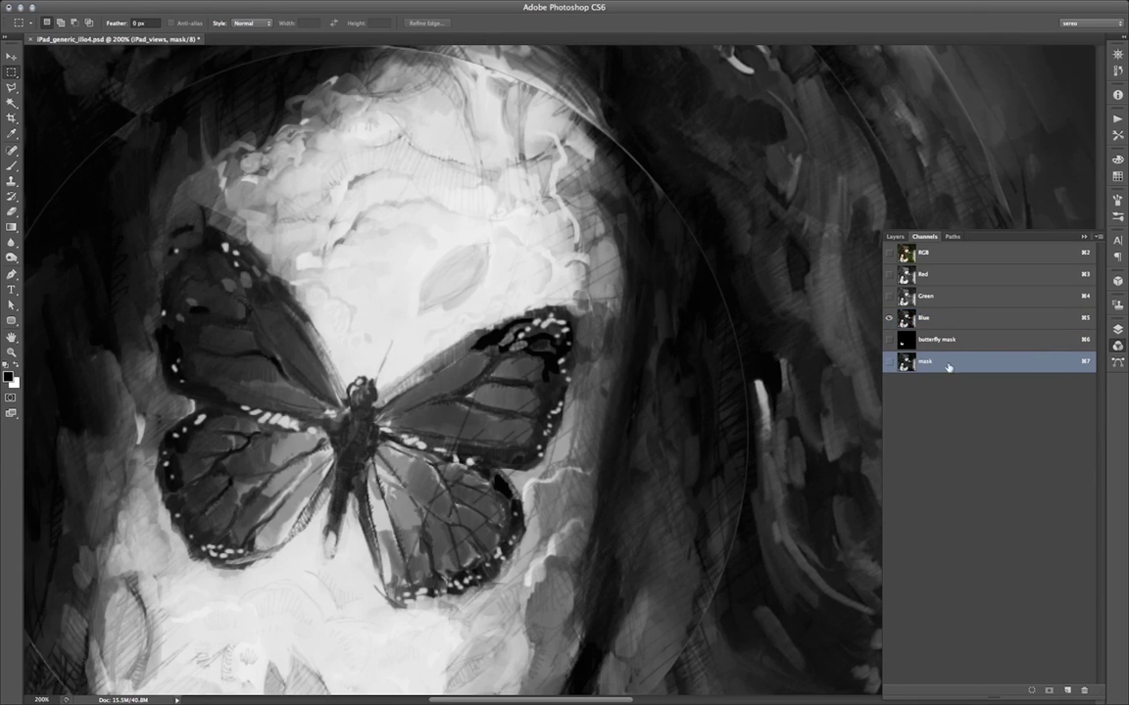
# Step: Make the mask channel visible and hide the Blue channel
pyautogui.press('x')
pyautogui.click(888, 362)
pyautogui.click(888, 318)
pyautogui.scroll(-2, 543, 347)
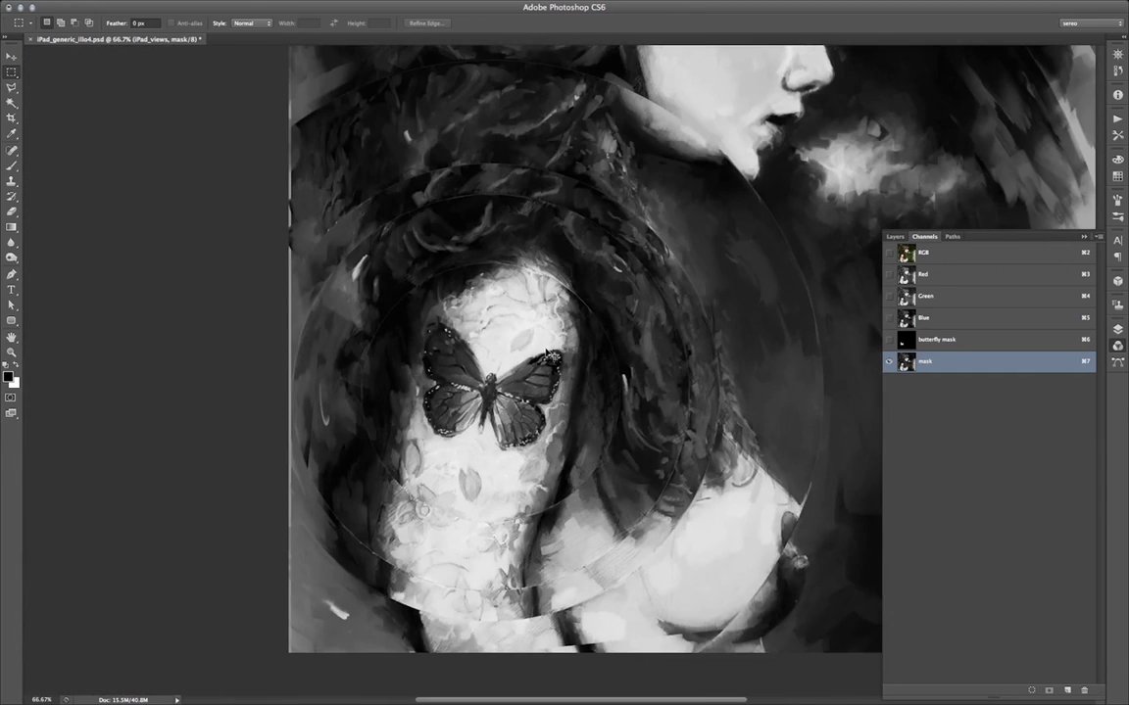
pyautogui.scroll(-2, 546, 355)
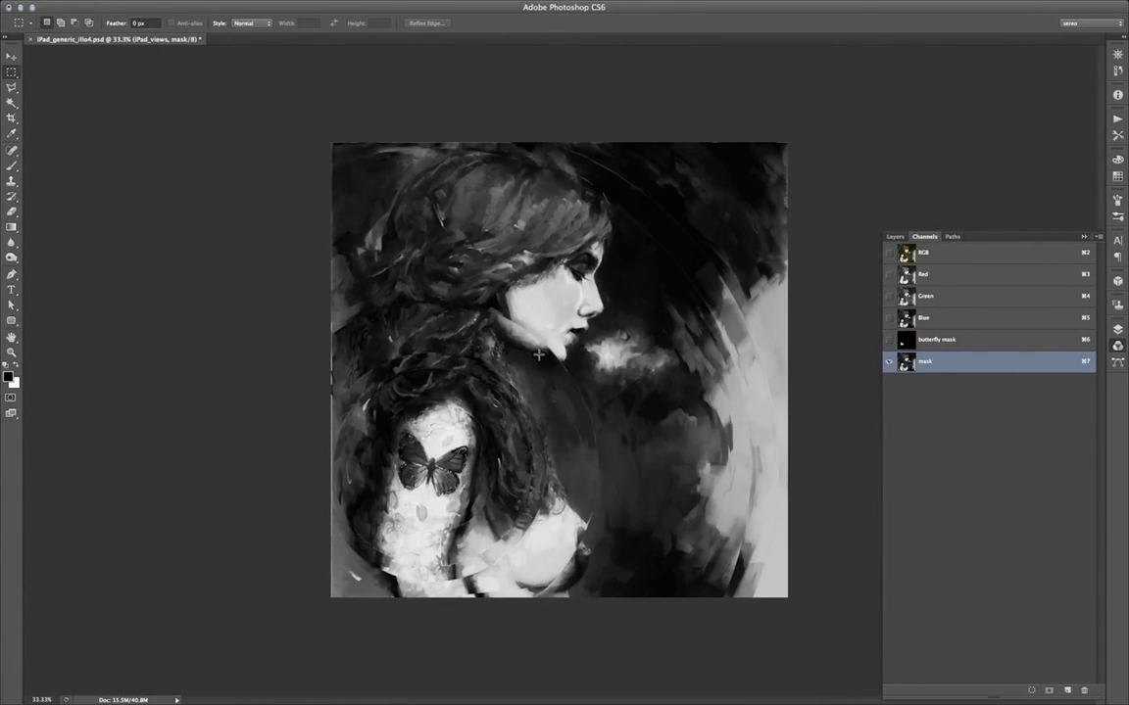
pyautogui.moveTo(300, 122); pyautogui.dragTo(818, 424)
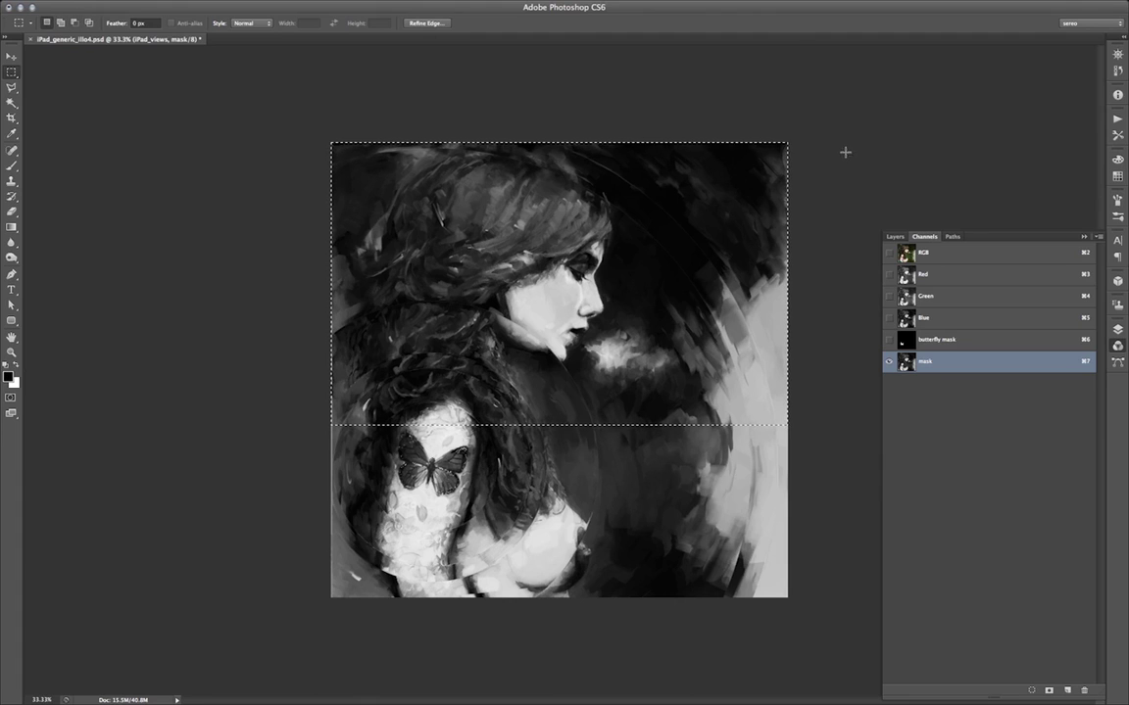
pyautogui.moveTo(803, 137); pyautogui.dragTo(496, 636)
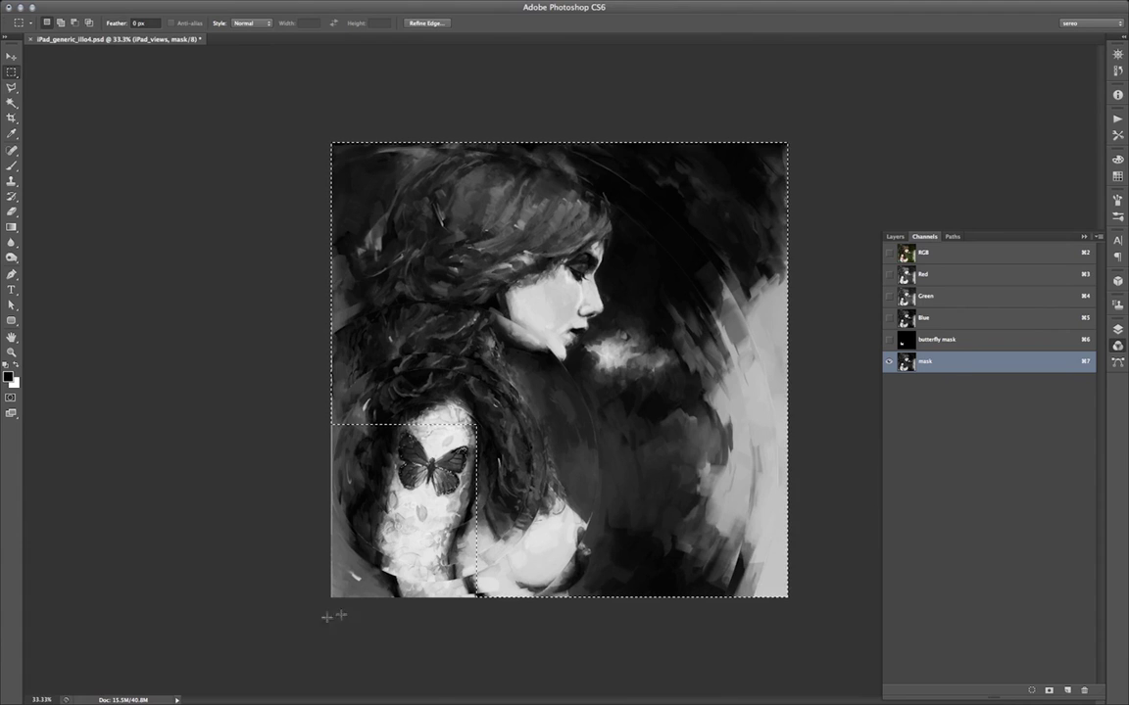
pyautogui.moveTo(314, 618); pyautogui.dragTo(520, 509)
pyautogui.press('super+d')
# Step: Clear everything outside a tight rectangle around the butterfly to white in the mask channel, then deselect
pyautogui.moveTo(385, 423); pyautogui.dragTo(477, 500)
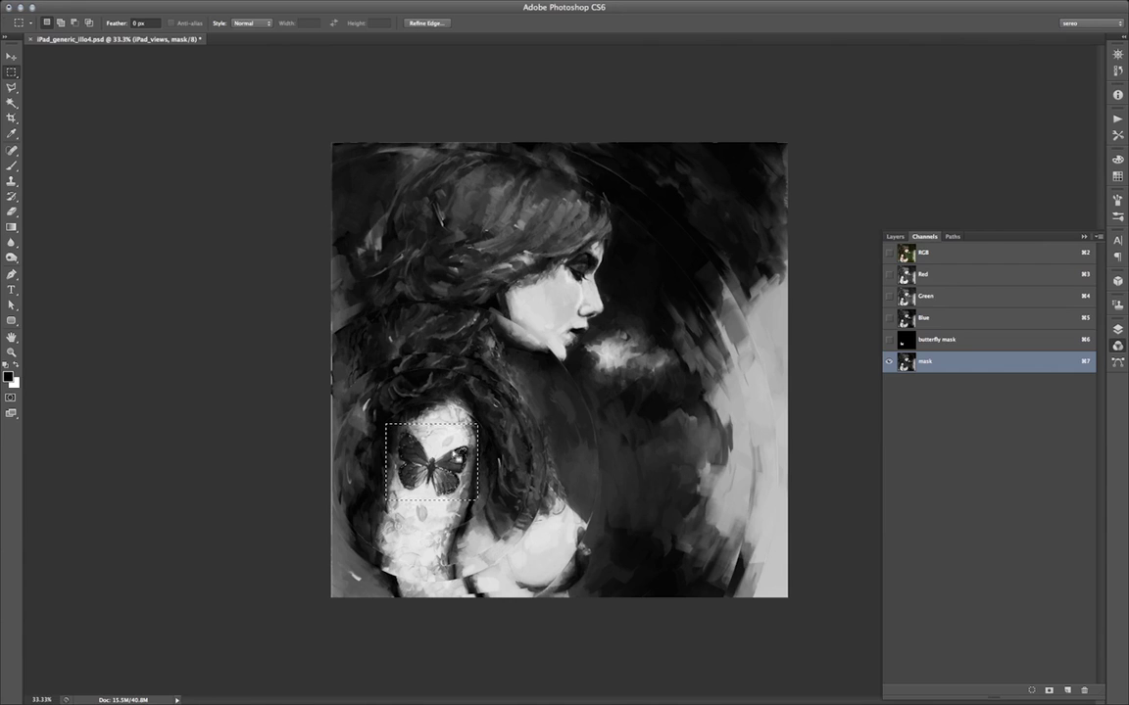
pyautogui.press('super+shift+i')
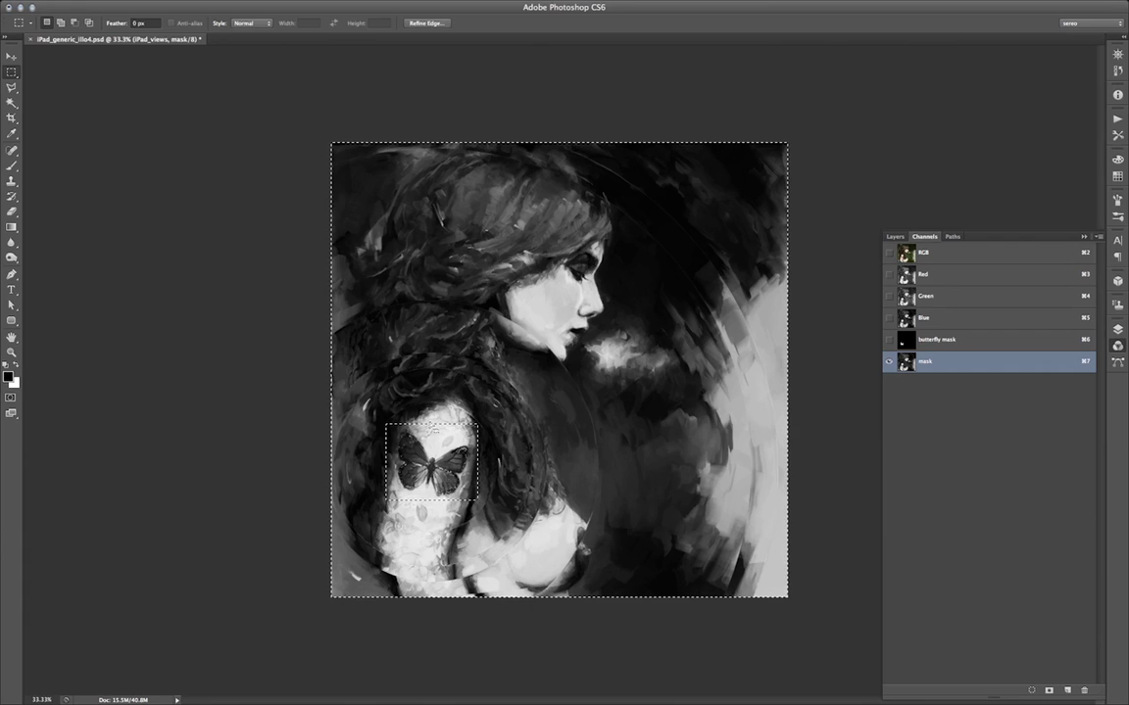
pyautogui.press('Delete')
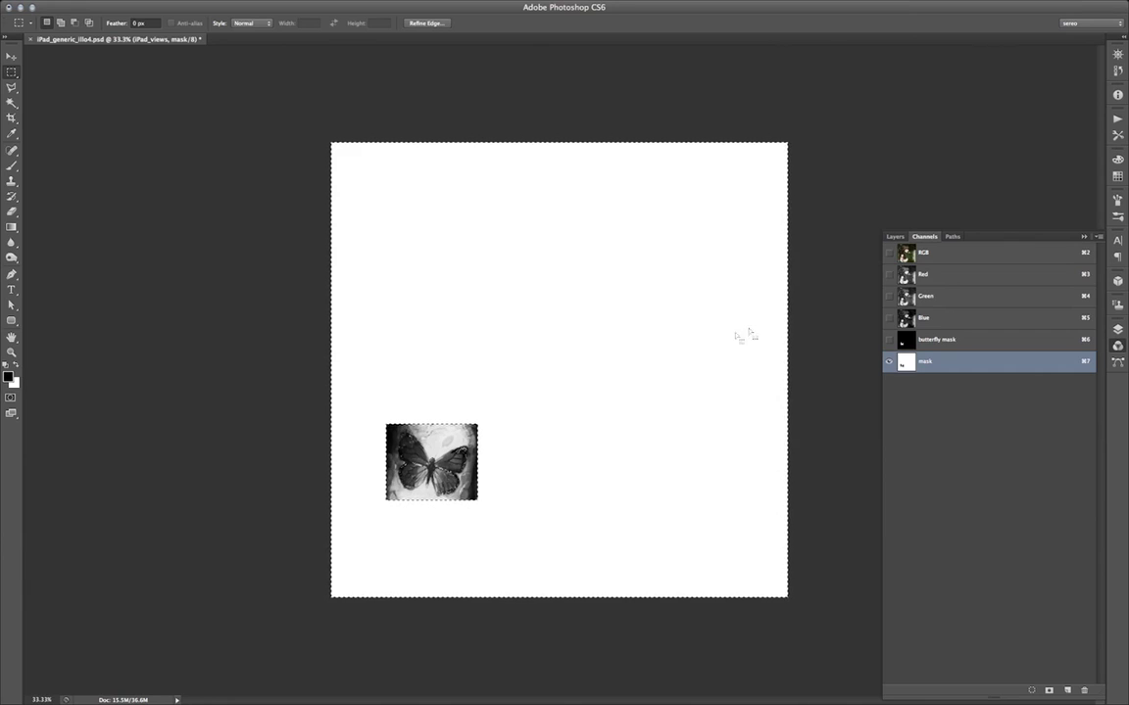
pyautogui.press('super+d')
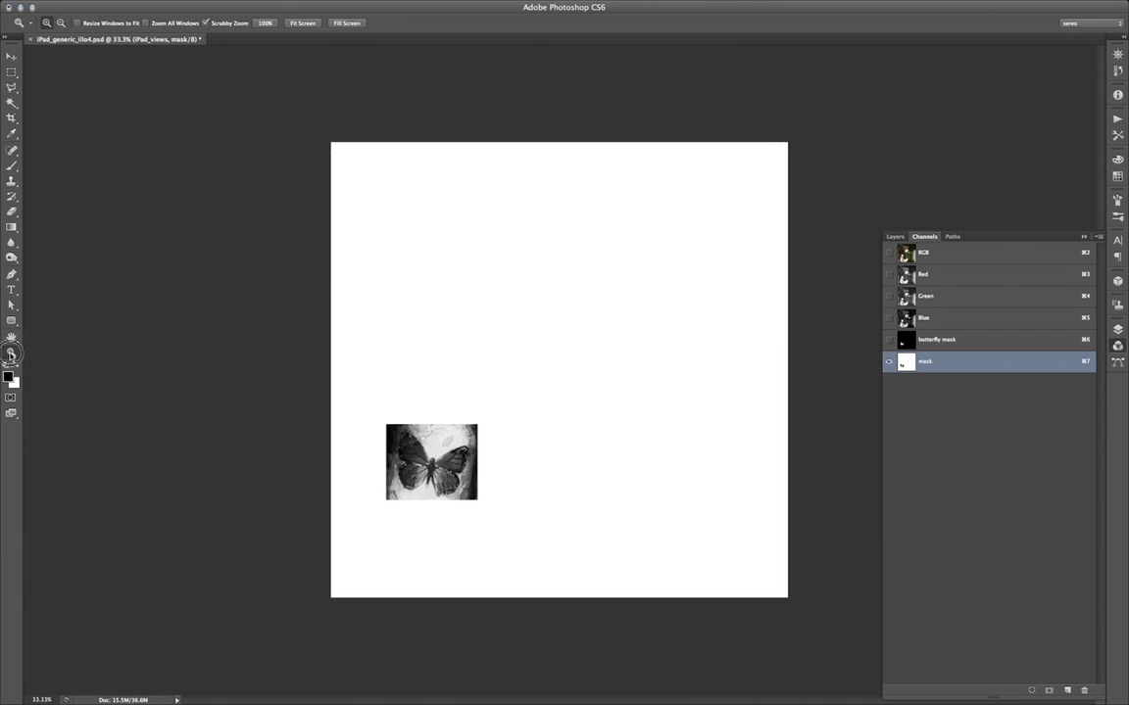
# Step: Outline the background above the butterfly along the upper wing edges and antenna with the Polygonal Lasso, and clear it to white
pyautogui.doubleClick(12, 352)
pyautogui.moveTo(345, 539); pyautogui.dragTo(410, 441)
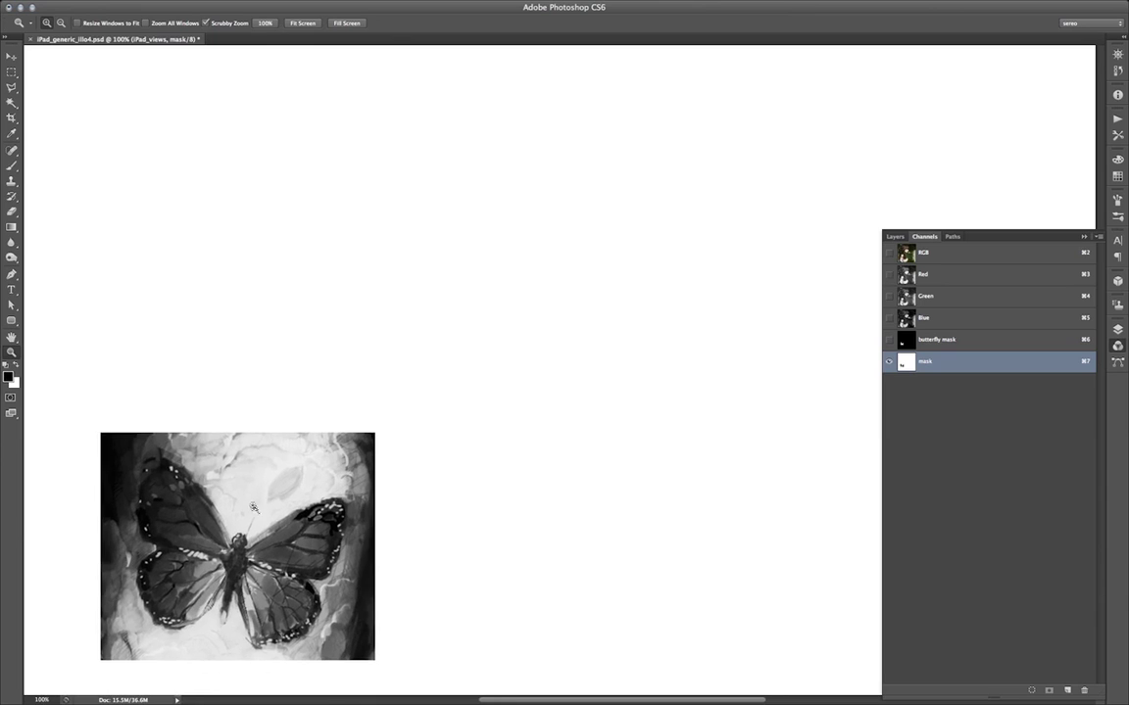
pyautogui.click(11, 353)
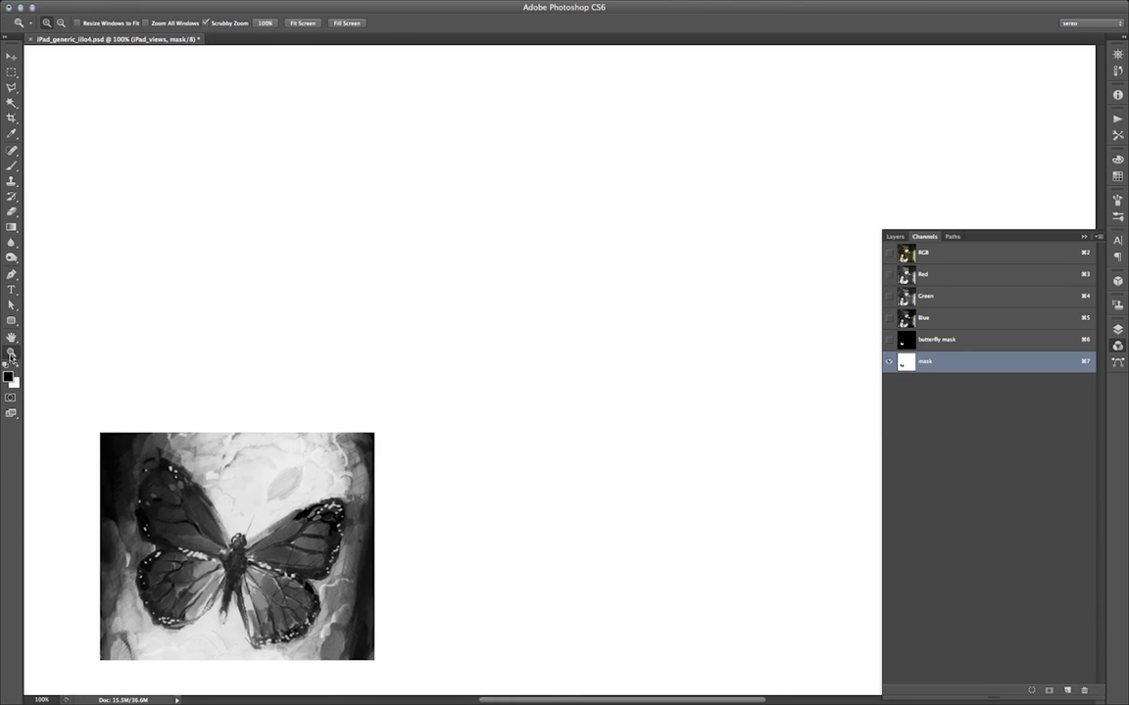
pyautogui.click(294, 546)
pyautogui.moveTo(400, 504); pyautogui.dragTo(591, 385)
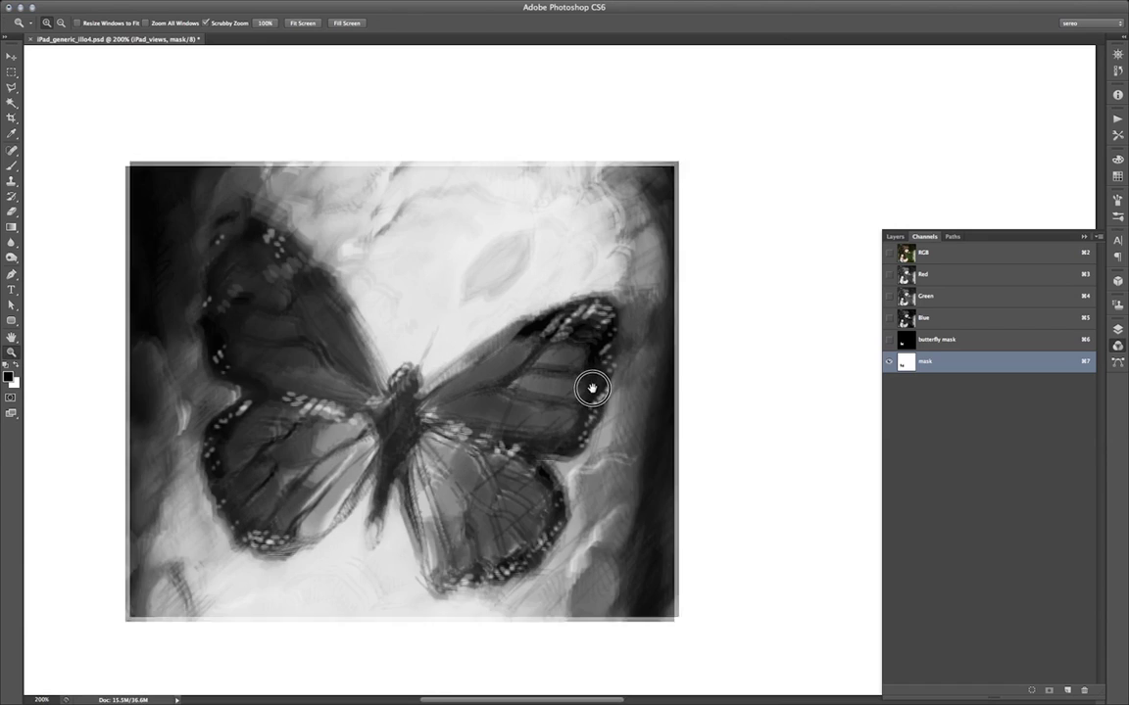
pyautogui.press('l')
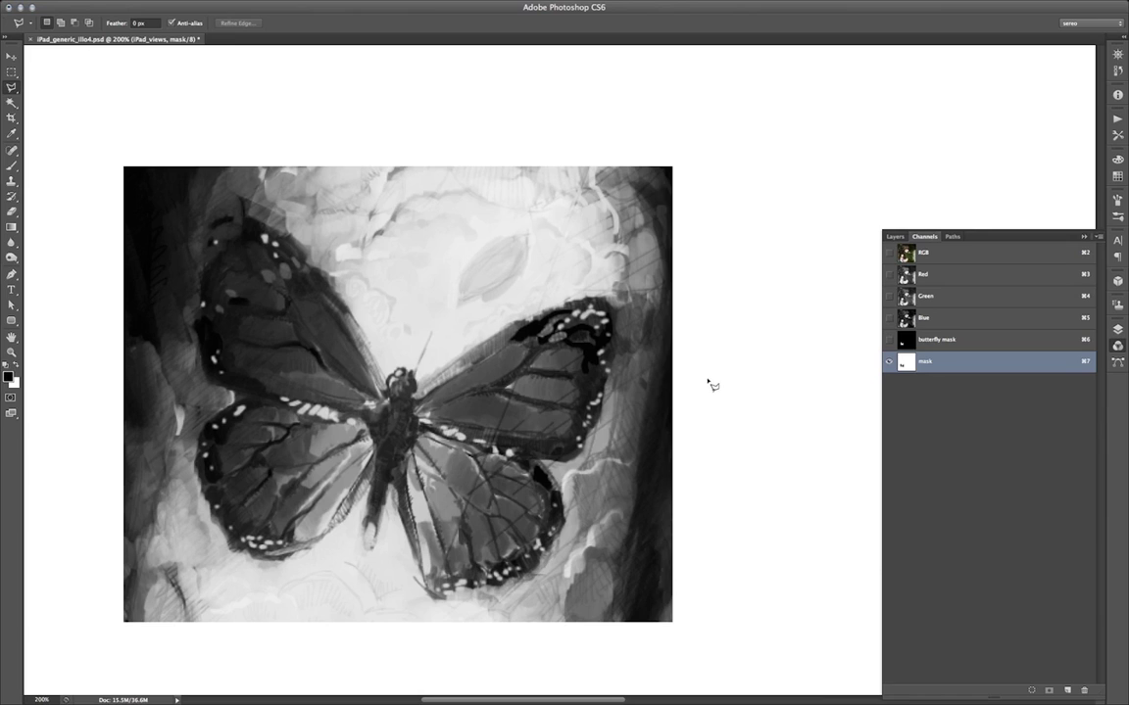
pyautogui.hotkey('shift', 'l')
pyautogui.hotkey('shift', 'l')
pyautogui.hotkey('shift', 'l')
pyautogui.hotkey('shift', 'l')
pyautogui.moveTo(694, 306); pyautogui.dragTo(641, 313)
pyautogui.moveTo(627, 121); pyautogui.dragTo(315, 121)
pyautogui.moveTo(128, 143)
pyautogui.mouseDown()
pyautogui.moveTo(54, 156)
pyautogui.moveTo(65, 203)
pyautogui.moveTo(177, 212)
pyautogui.moveTo(182, 196)
pyautogui.moveTo(205, 201)
pyautogui.moveTo(278, 275)
pyautogui.mouseUp()
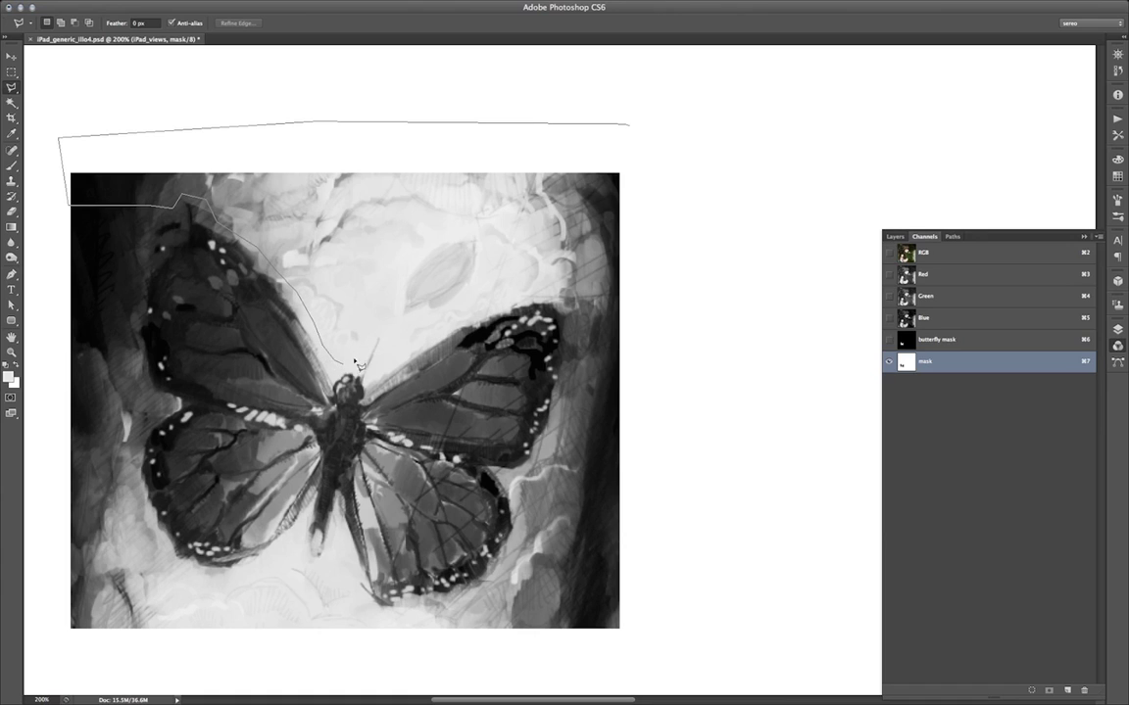
pyautogui.moveTo(358, 365)
pyautogui.mouseDown()
pyautogui.moveTo(375, 330)
pyautogui.moveTo(389, 330)
pyautogui.moveTo(385, 365)
pyautogui.moveTo(420, 351)
pyautogui.mouseUp()
pyautogui.moveTo(471, 319)
pyautogui.mouseDown()
pyautogui.moveTo(529, 292)
pyautogui.moveTo(564, 298)
pyautogui.moveTo(619, 338)
pyautogui.moveTo(675, 288)
pyautogui.moveTo(672, 175)
pyautogui.moveTo(628, 124)
pyautogui.mouseUp()
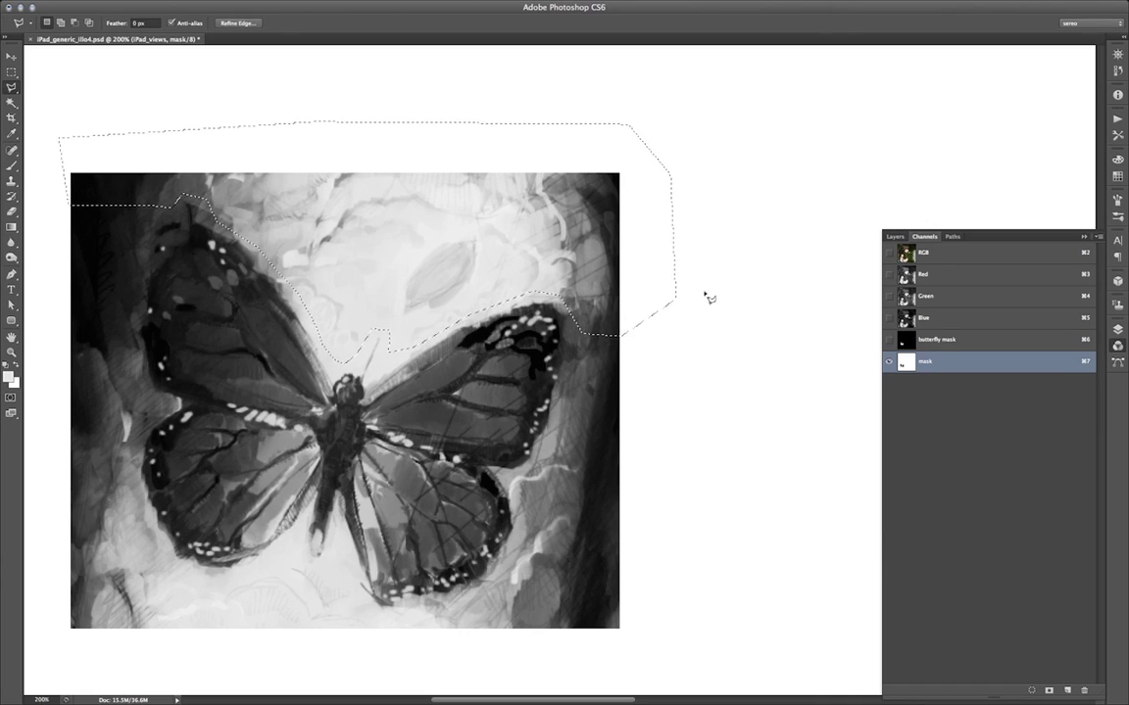
pyautogui.press('Delete')
# Step: Outline the remaining background beside and below the butterfly with the Polygonal Lasso, clear it to white and deselect
pyautogui.click(716, 287)
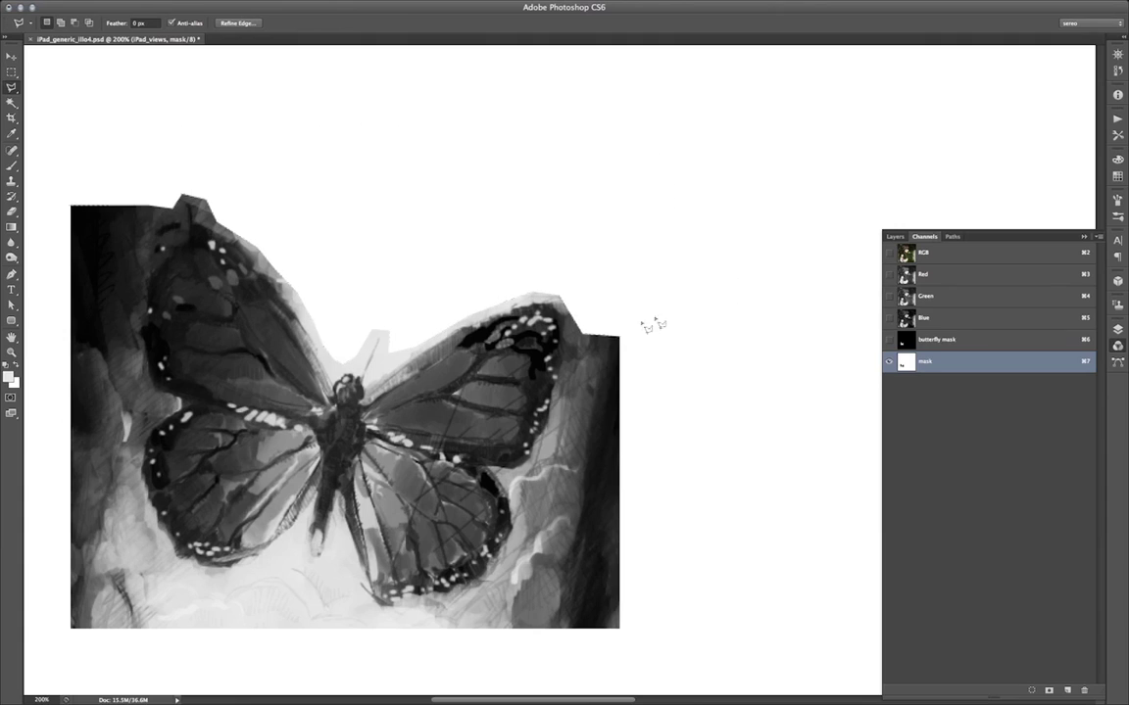
pyautogui.click(589, 329)
pyautogui.click(565, 414)
pyautogui.click(525, 486)
pyautogui.click(391, 612)
pyautogui.click(352, 610)
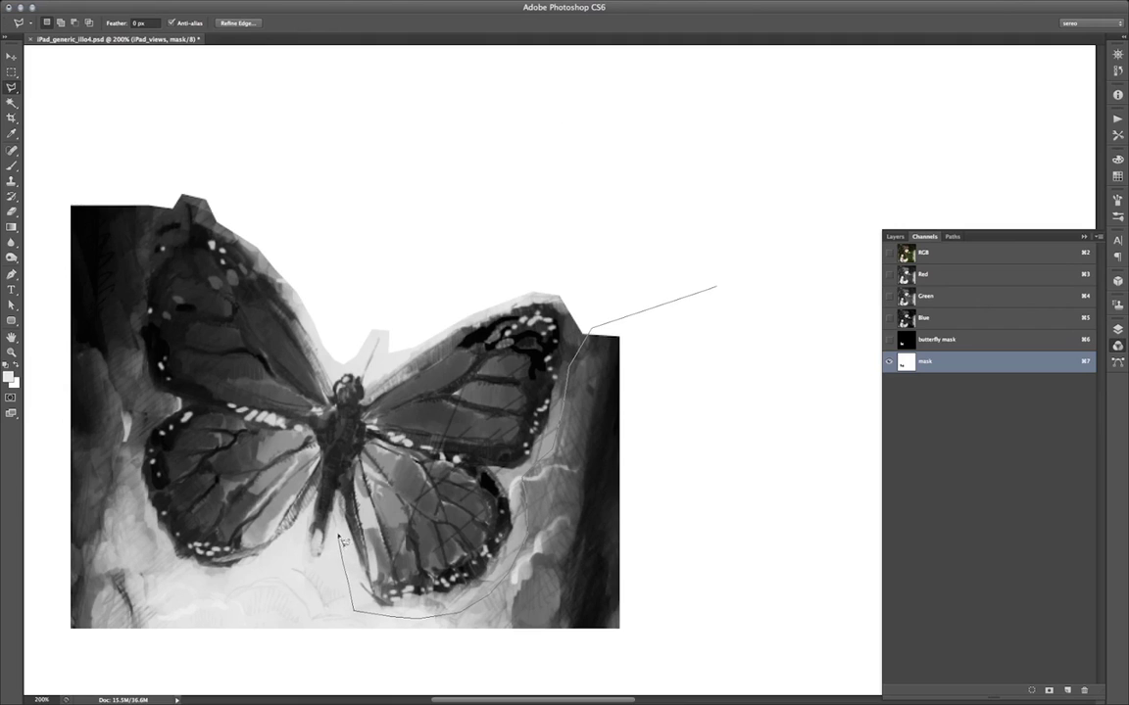
pyautogui.click(337, 534)
pyautogui.click(325, 567)
pyautogui.click(312, 568)
pyautogui.click(305, 560)
pyautogui.click(301, 527)
pyautogui.click(301, 527)
pyautogui.click(257, 570)
pyautogui.click(184, 575)
pyautogui.click(127, 279)
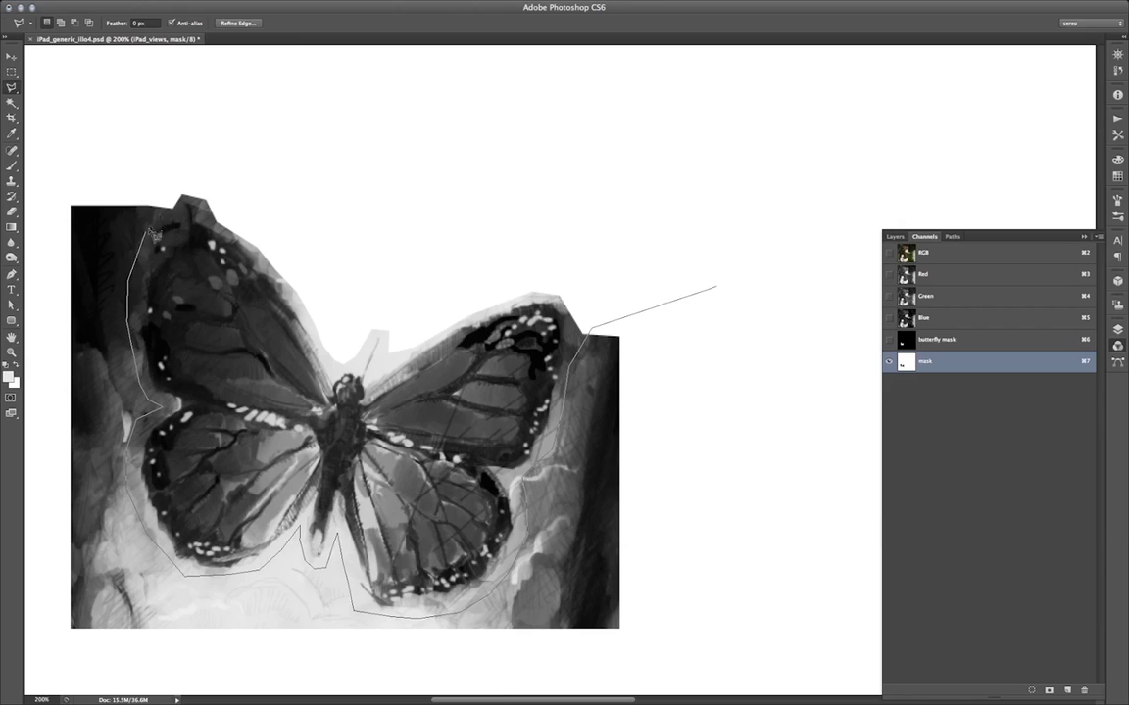
pyautogui.click(161, 206)
pyautogui.click(143, 182)
pyautogui.click(61, 184)
pyautogui.click(54, 214)
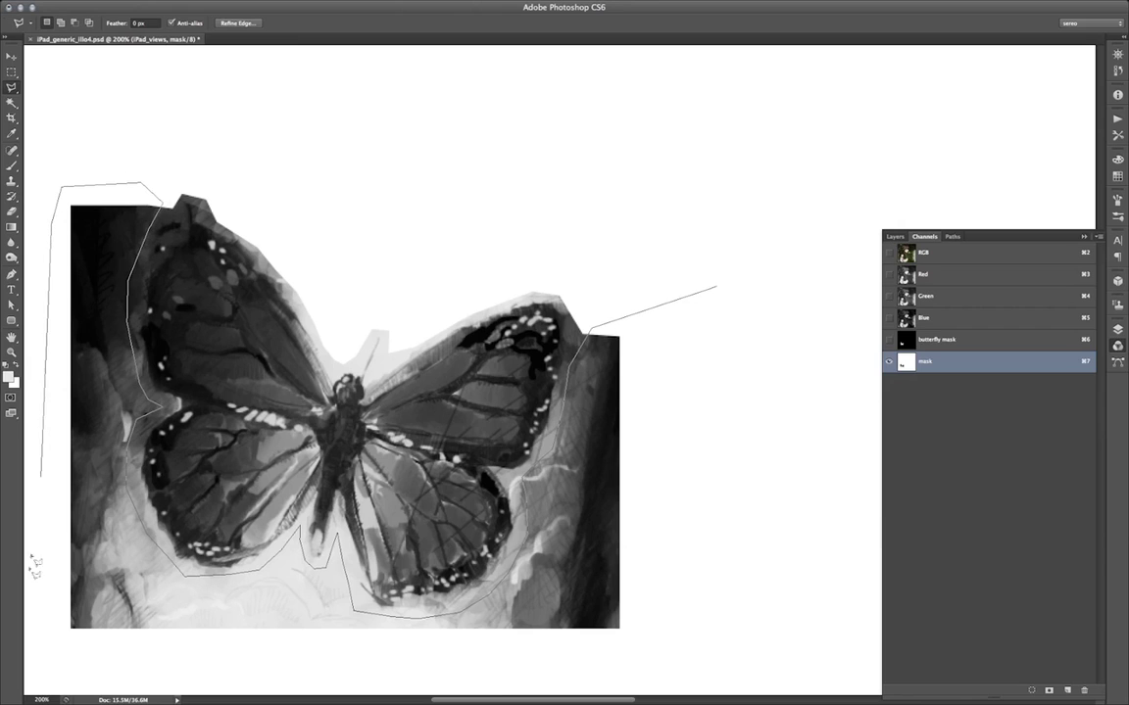
pyautogui.click(59, 656)
pyautogui.click(693, 652)
pyautogui.click(730, 541)
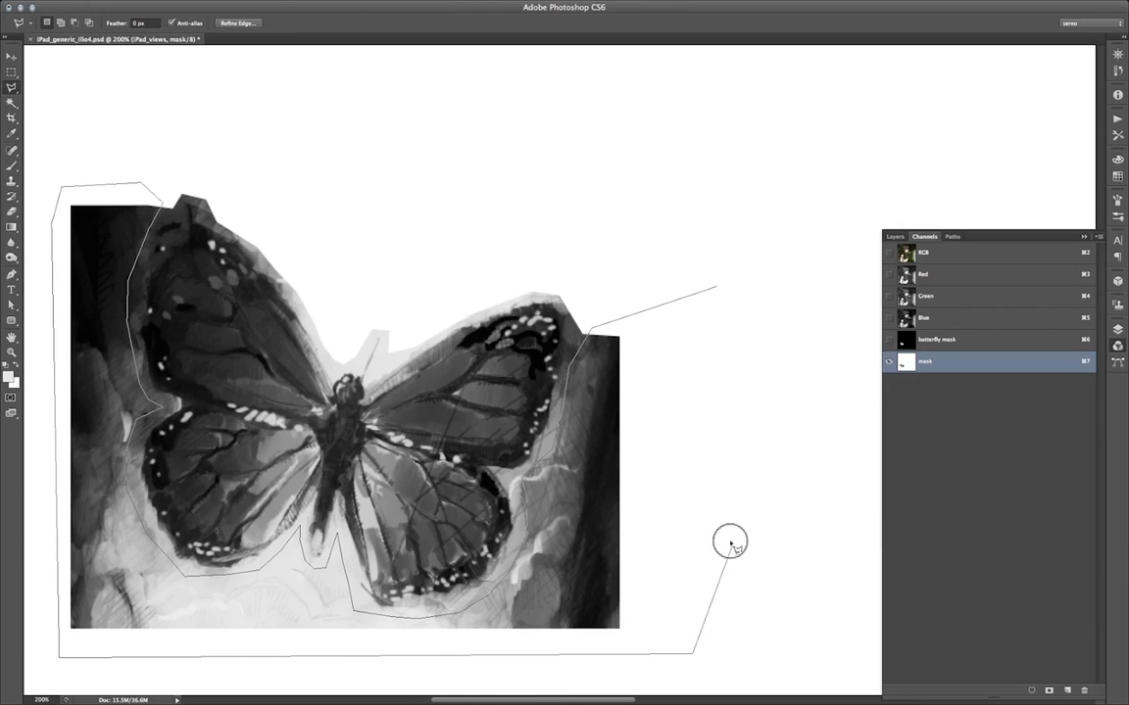
pyautogui.click(747, 347)
pyautogui.click(717, 287)
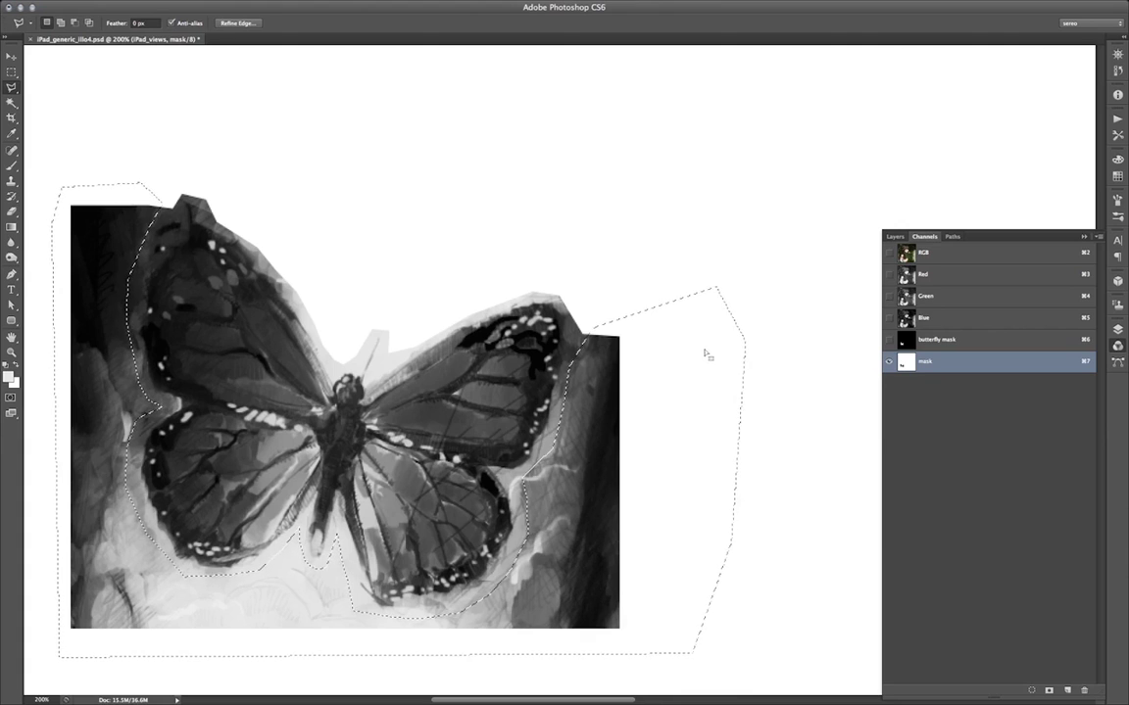
pyautogui.press('BackSpace')
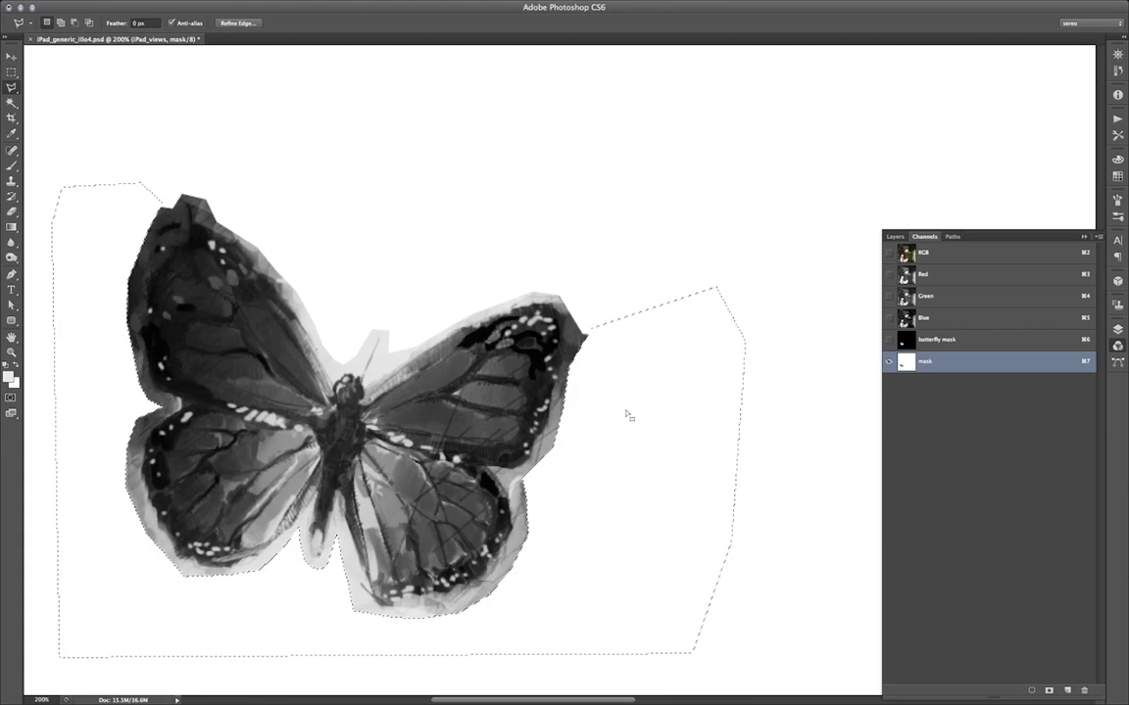
pyautogui.press('m')
pyautogui.hotkey('ctrl', 'd')
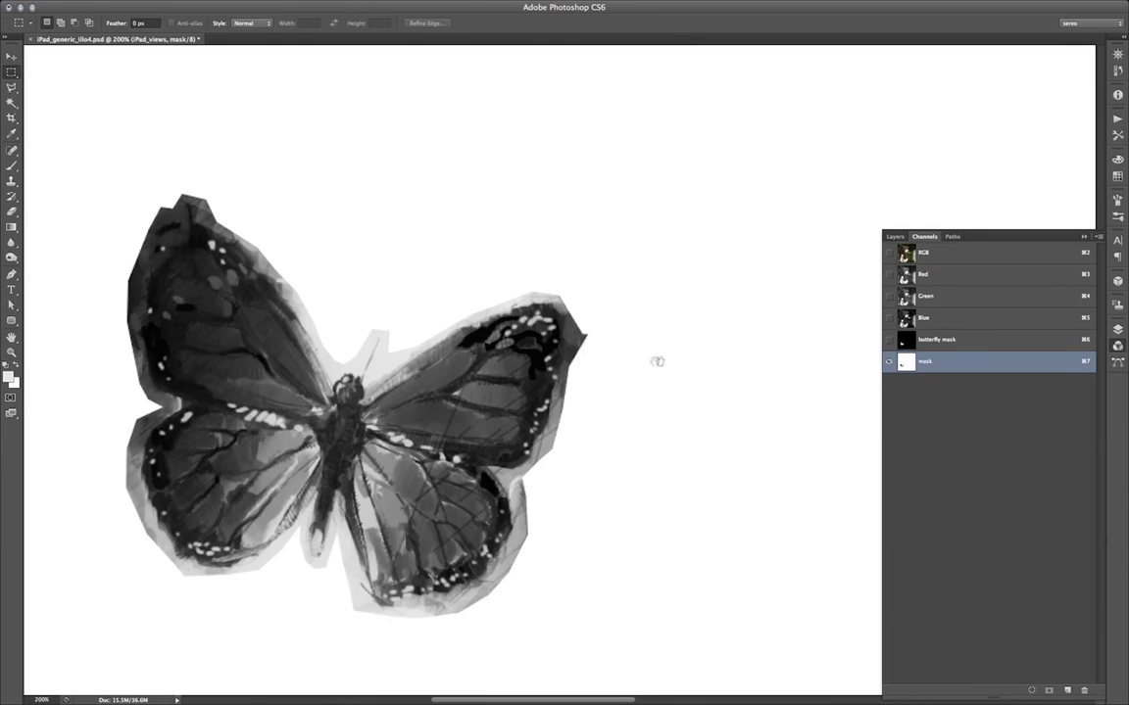
# Step: Open Levels for the mask channel and sample the pale grey area beside the antenna as the white point
pyautogui.hscroll(-5, 656, 362)
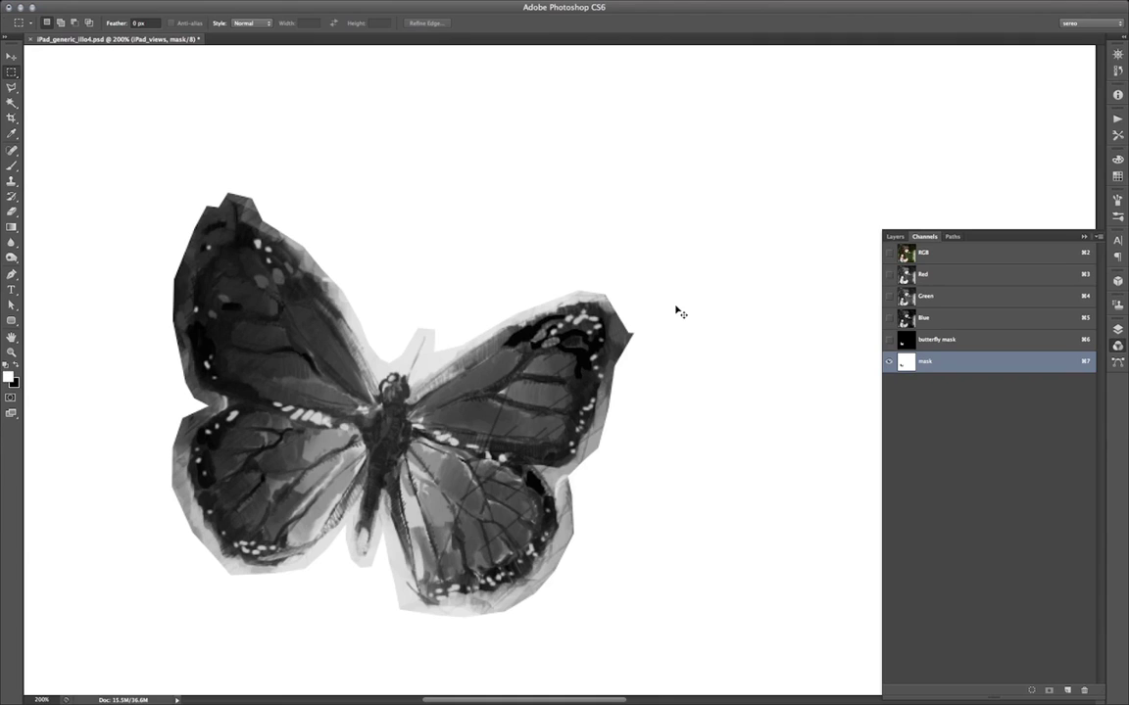
pyautogui.press('super+l')
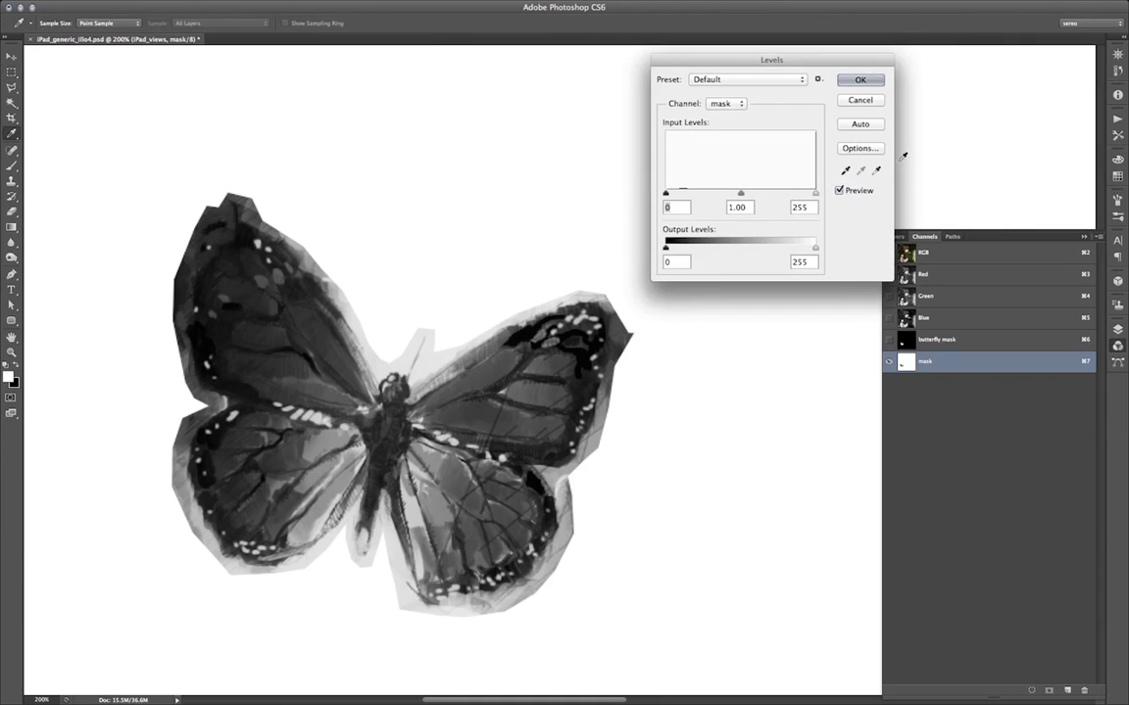
pyautogui.click(876, 173)
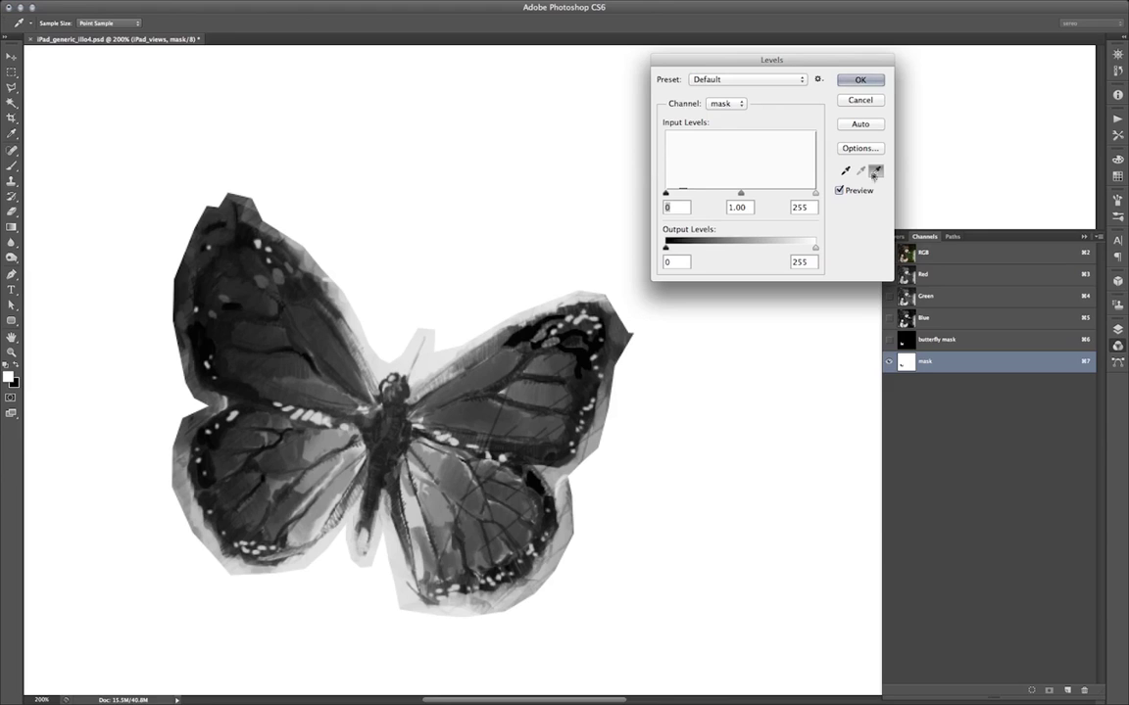
pyautogui.click(436, 369)
pyautogui.click(438, 363)
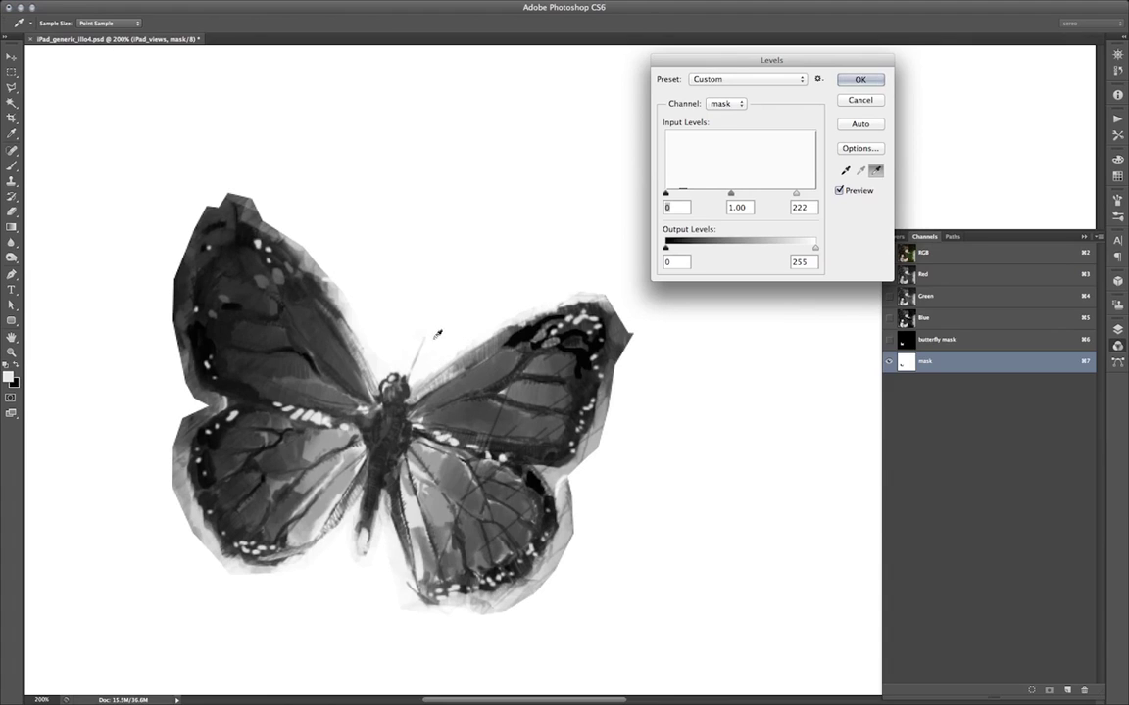
pyautogui.click(606, 409)
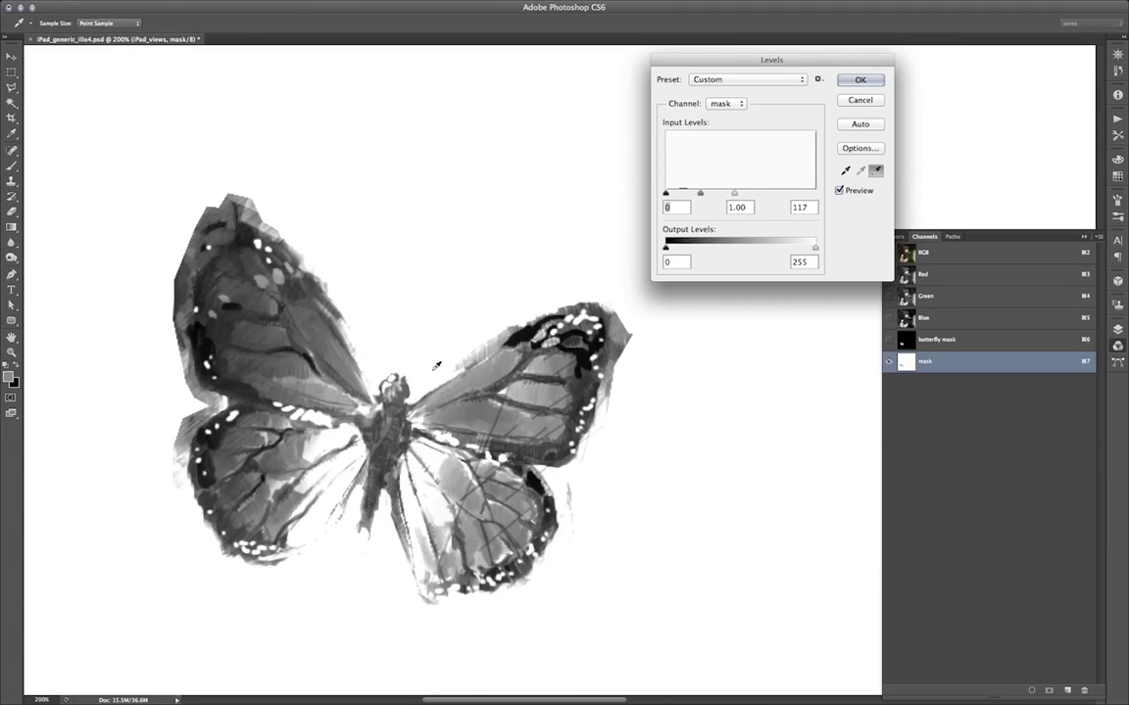
pyautogui.press('super+z')
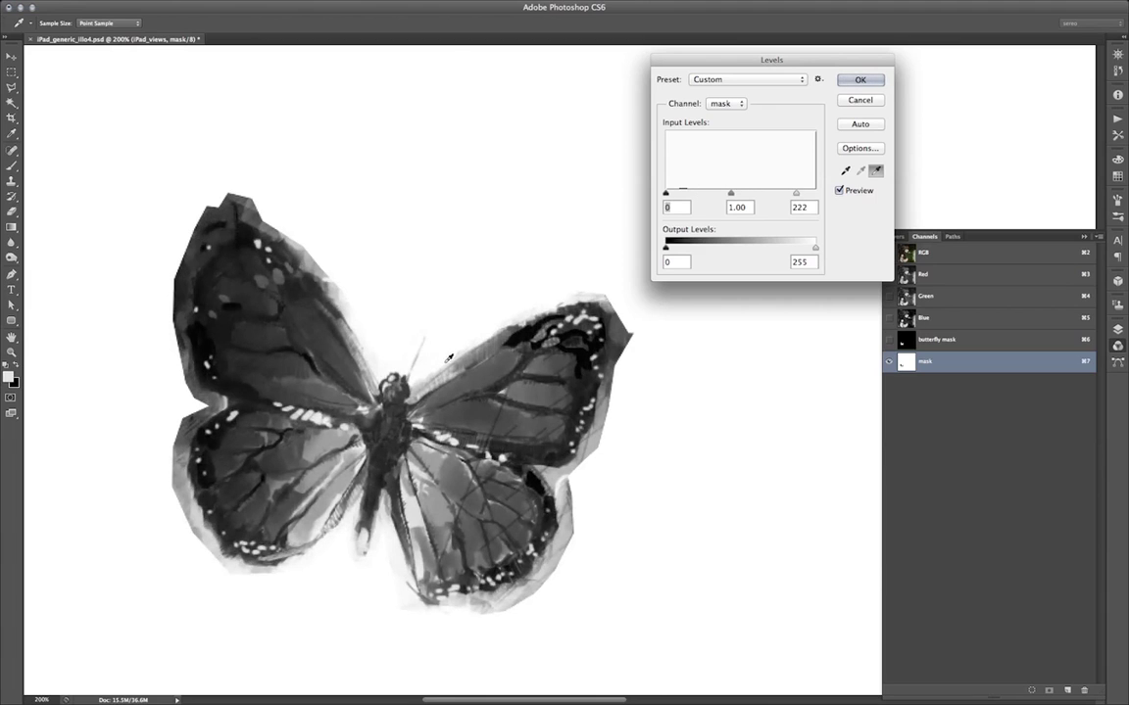
pyautogui.click(438, 361)
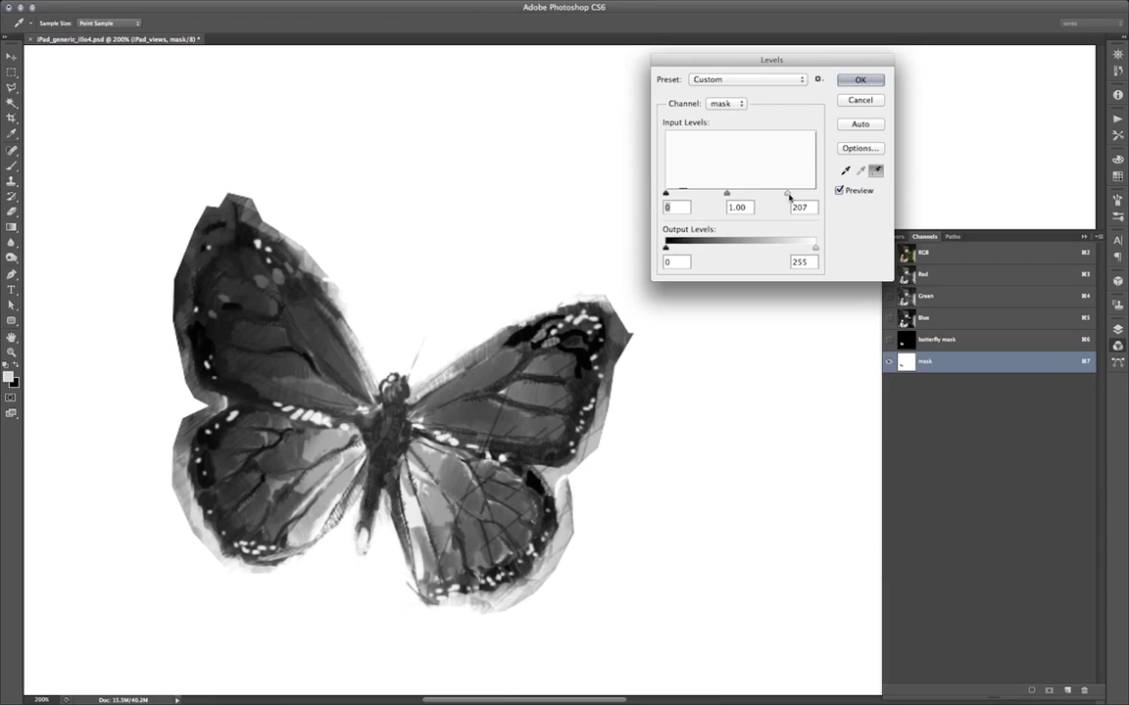
# Step: Set the mask's Levels input values to black 6, midtone 0.84 and white 220, and apply them
pyautogui.moveTo(787, 193); pyautogui.dragTo(794, 194)
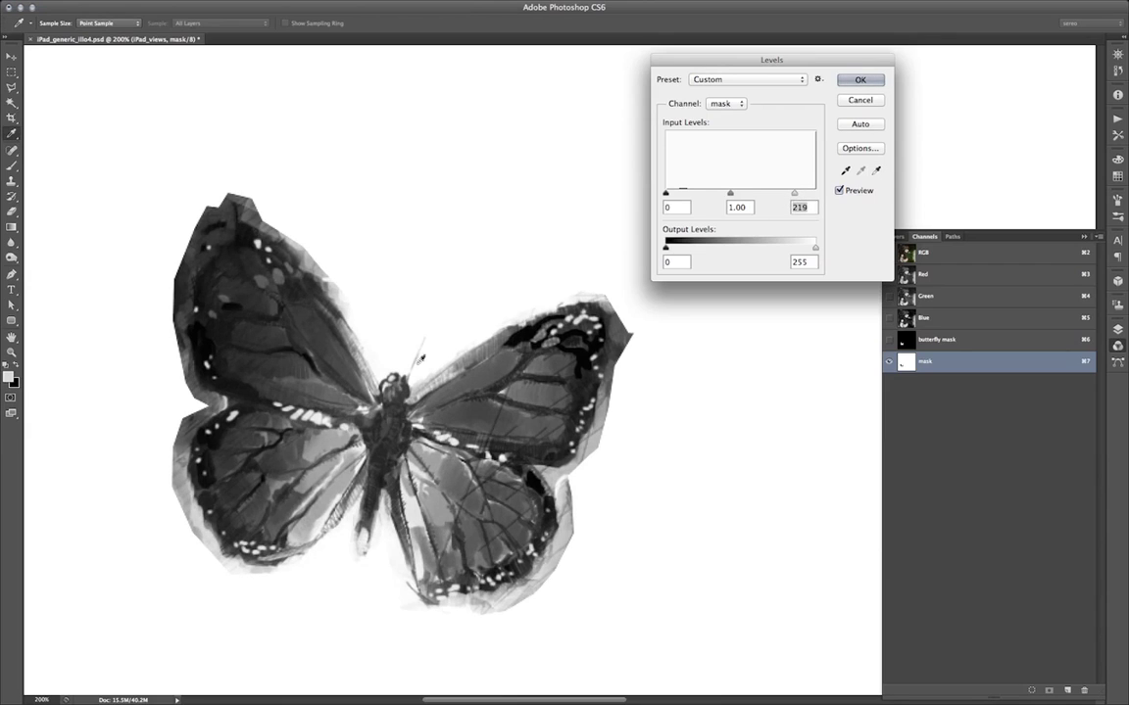
pyautogui.click(794, 195)
pyautogui.moveTo(730, 195); pyautogui.dragTo(736, 194)
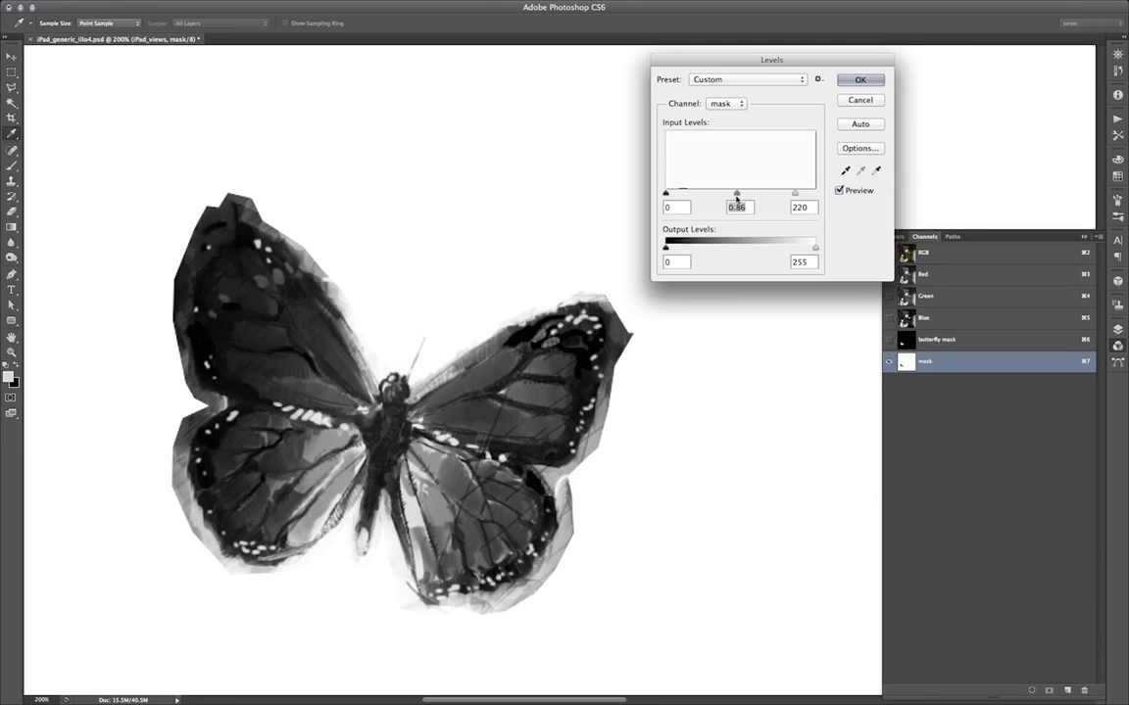
pyautogui.moveTo(737, 194); pyautogui.dragTo(739, 193)
pyautogui.moveTo(664, 193); pyautogui.dragTo(668, 194)
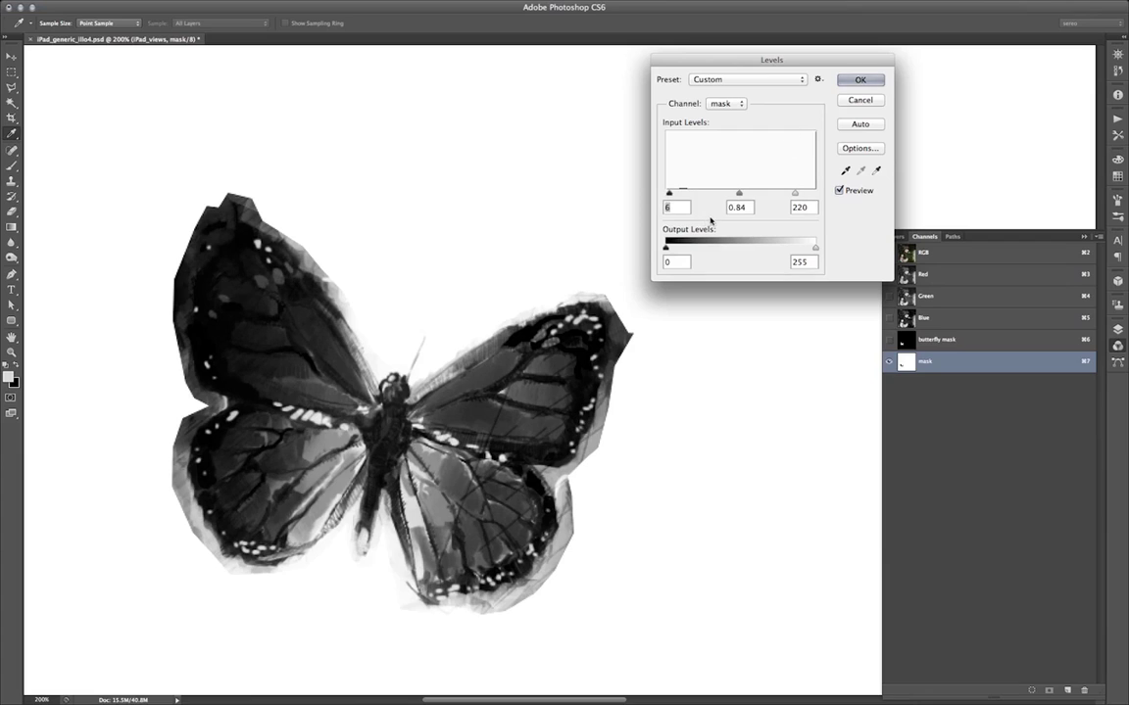
pyautogui.press('Return')
pyautogui.press('m')
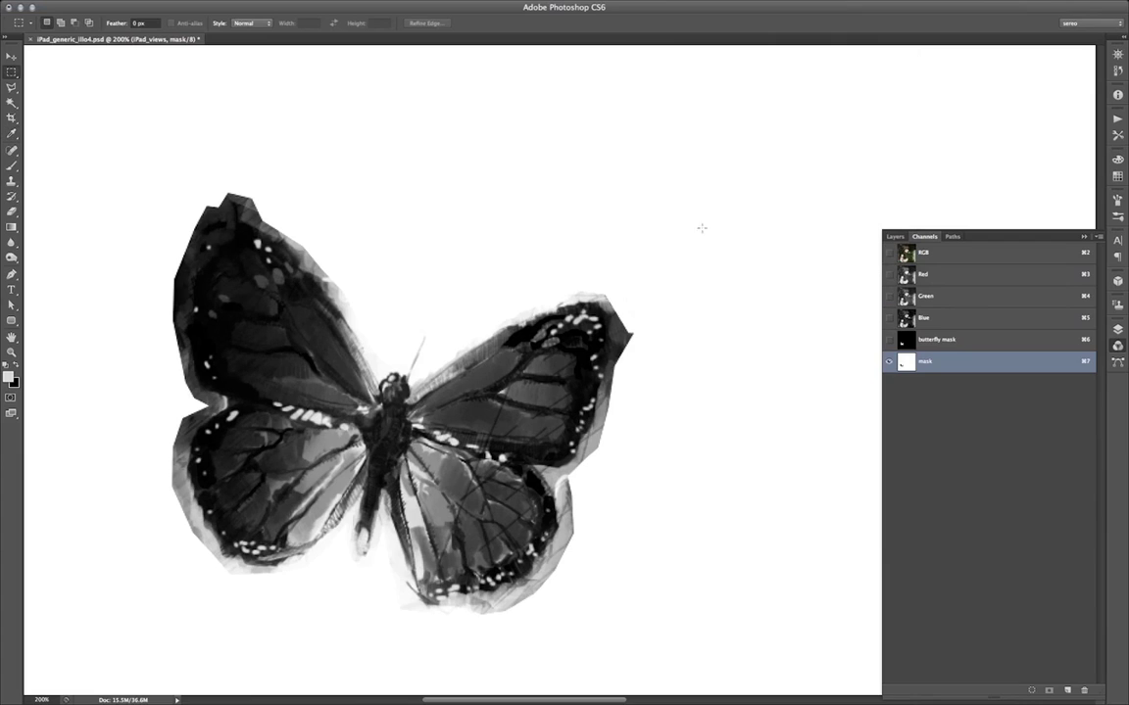
# Step: Dodge the mask's highlights at 50% exposure to whiten the grey fringe around the butterfly's right upper and lower wings
pyautogui.click(12, 258)
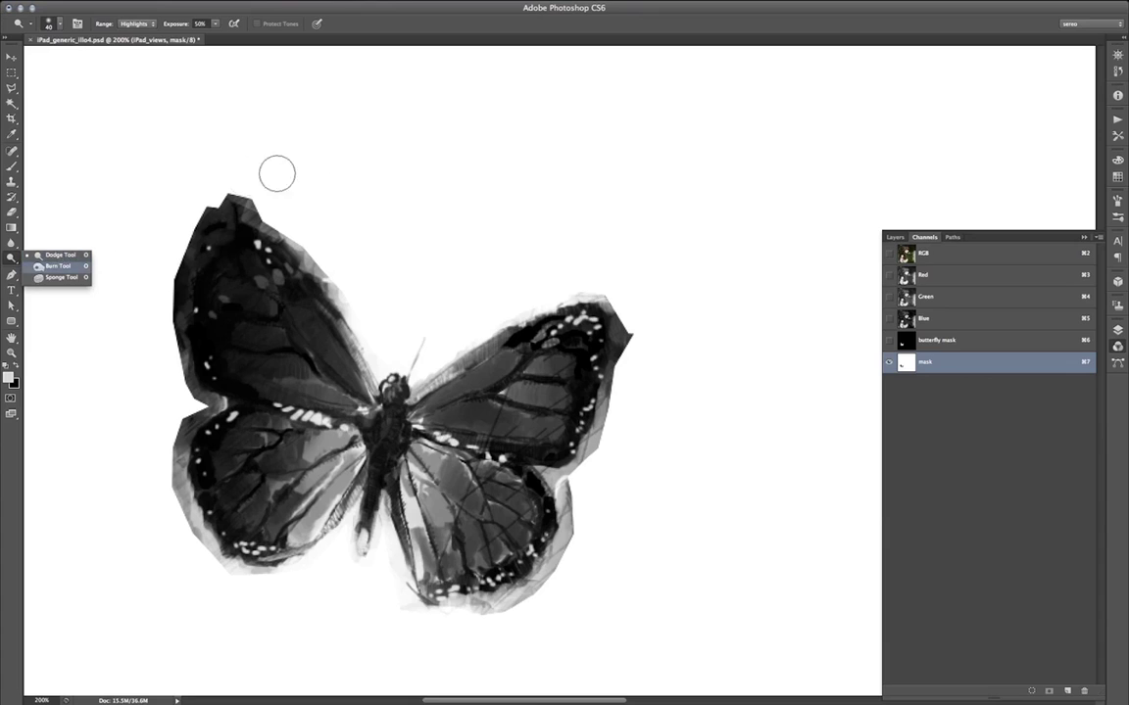
pyautogui.click(62, 255)
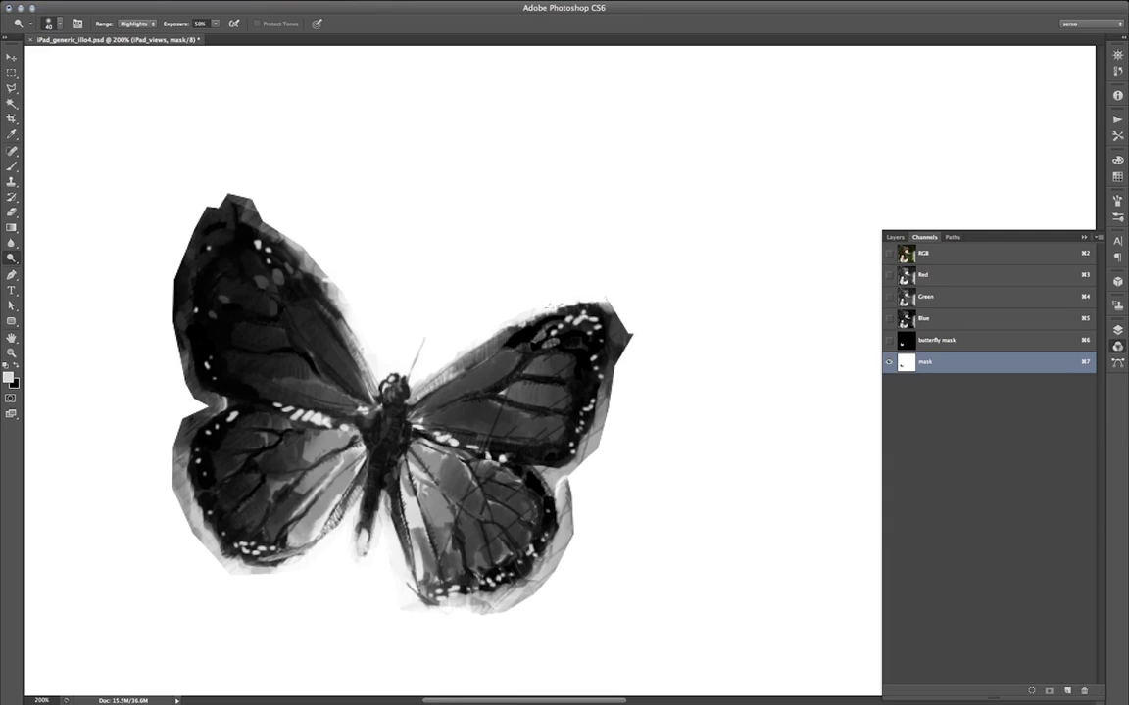
pyautogui.click(536, 308)
pyautogui.click(529, 309)
pyautogui.click(495, 319)
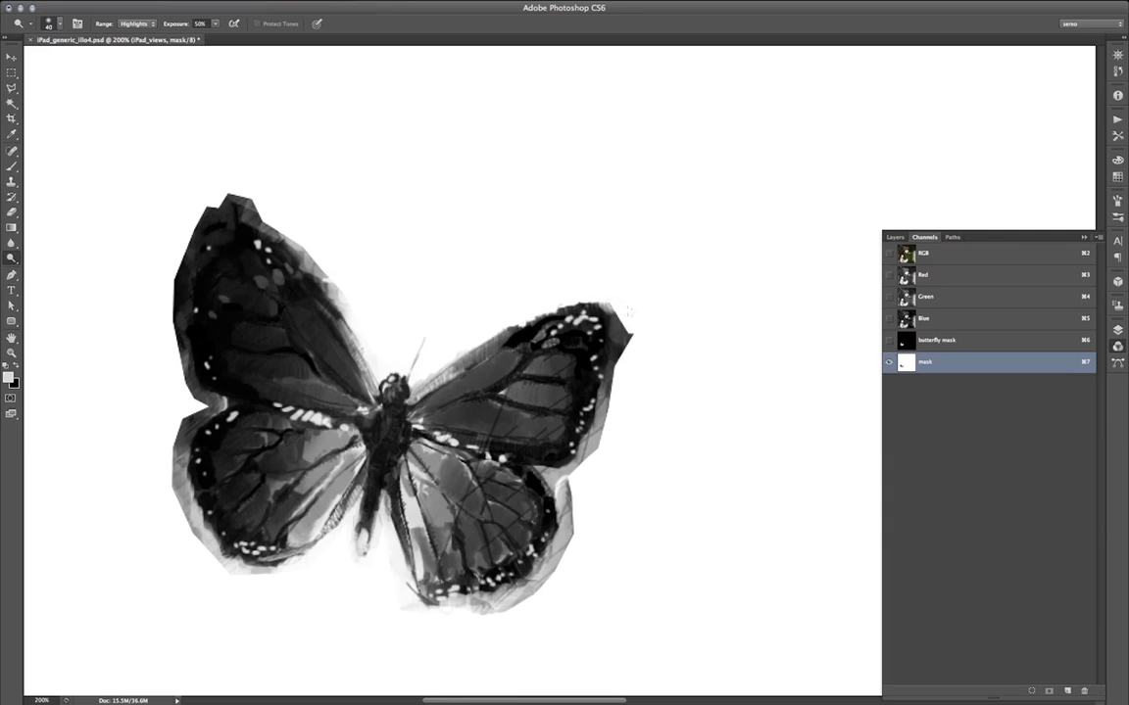
pyautogui.click(634, 338)
pyautogui.click(633, 322)
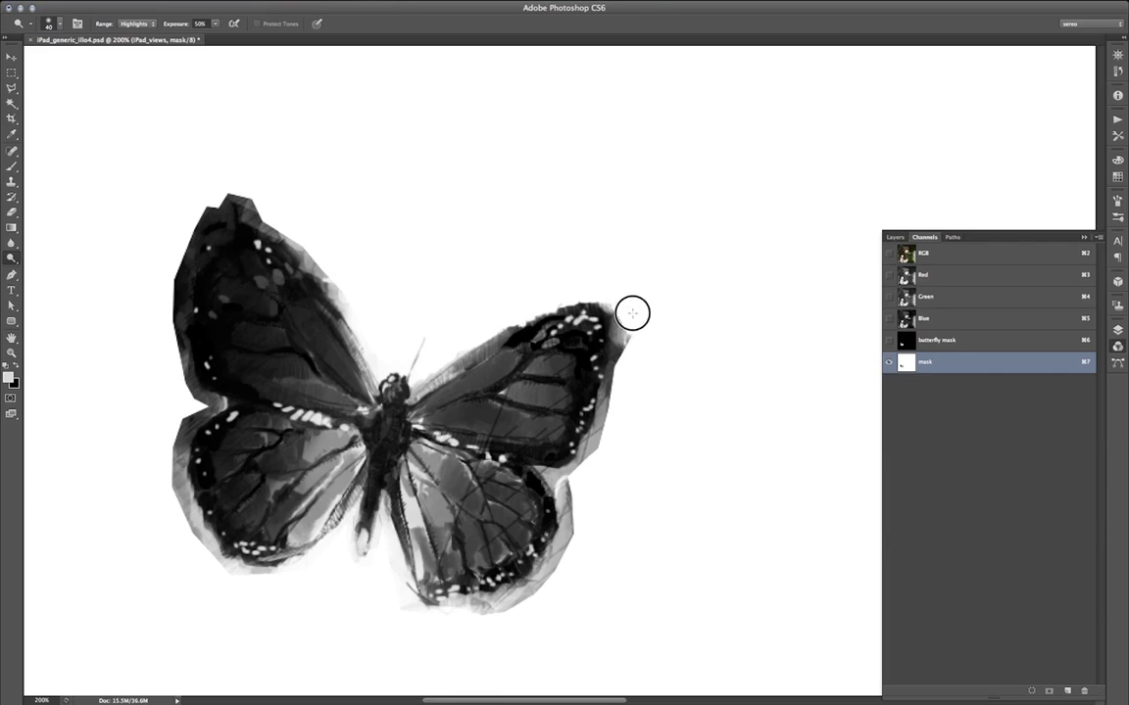
pyautogui.moveTo(632, 314)
pyautogui.mouseDown()
pyautogui.moveTo(626, 402)
pyautogui.moveTo(637, 380)
pyautogui.moveTo(588, 484)
pyautogui.moveTo(606, 423)
pyautogui.moveTo(577, 476)
pyautogui.moveTo(576, 460)
pyautogui.moveTo(542, 470)
pyautogui.moveTo(570, 493)
pyautogui.moveTo(568, 557)
pyautogui.moveTo(577, 508)
pyautogui.moveTo(547, 579)
pyautogui.moveTo(569, 532)
pyautogui.moveTo(524, 594)
pyautogui.moveTo(574, 506)
pyautogui.moveTo(568, 548)
pyautogui.moveTo(570, 499)
pyautogui.moveTo(553, 584)
pyautogui.moveTo(567, 574)
pyautogui.moveTo(487, 613)
pyautogui.moveTo(535, 601)
pyautogui.moveTo(459, 626)
pyautogui.moveTo(508, 605)
pyautogui.mouseUp()
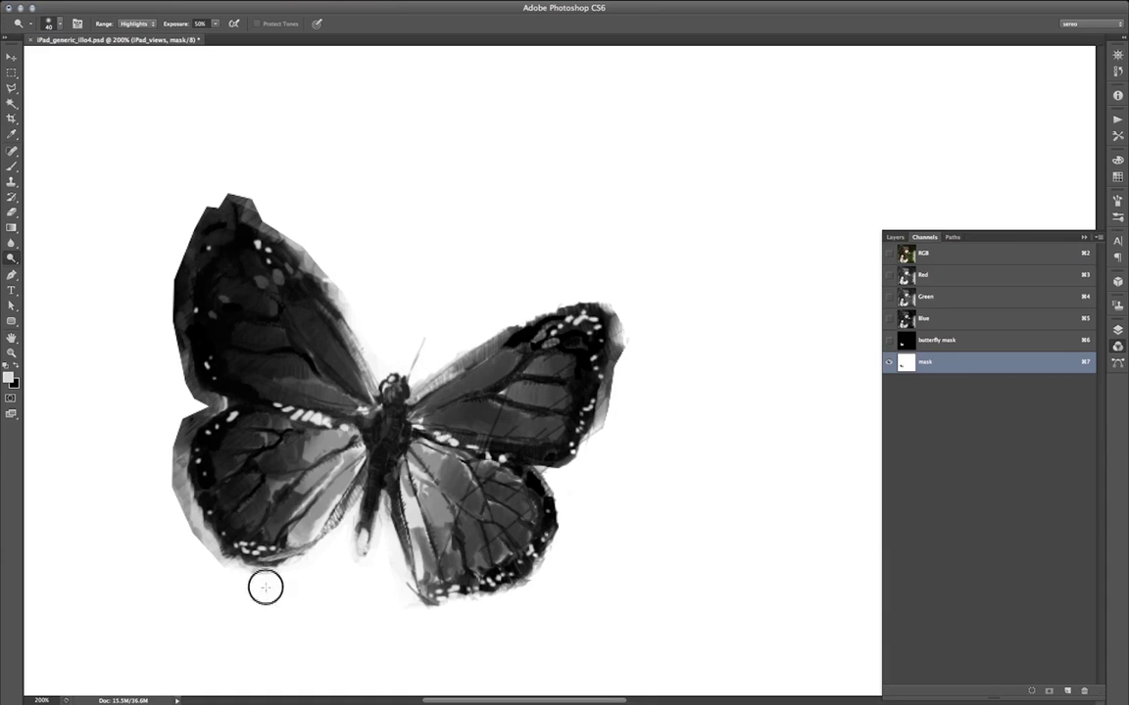
# Step: Dodge away the grey fringe around the left lower wing and up to the notch between the left wings
pyautogui.moveTo(242, 581); pyautogui.dragTo(200, 556)
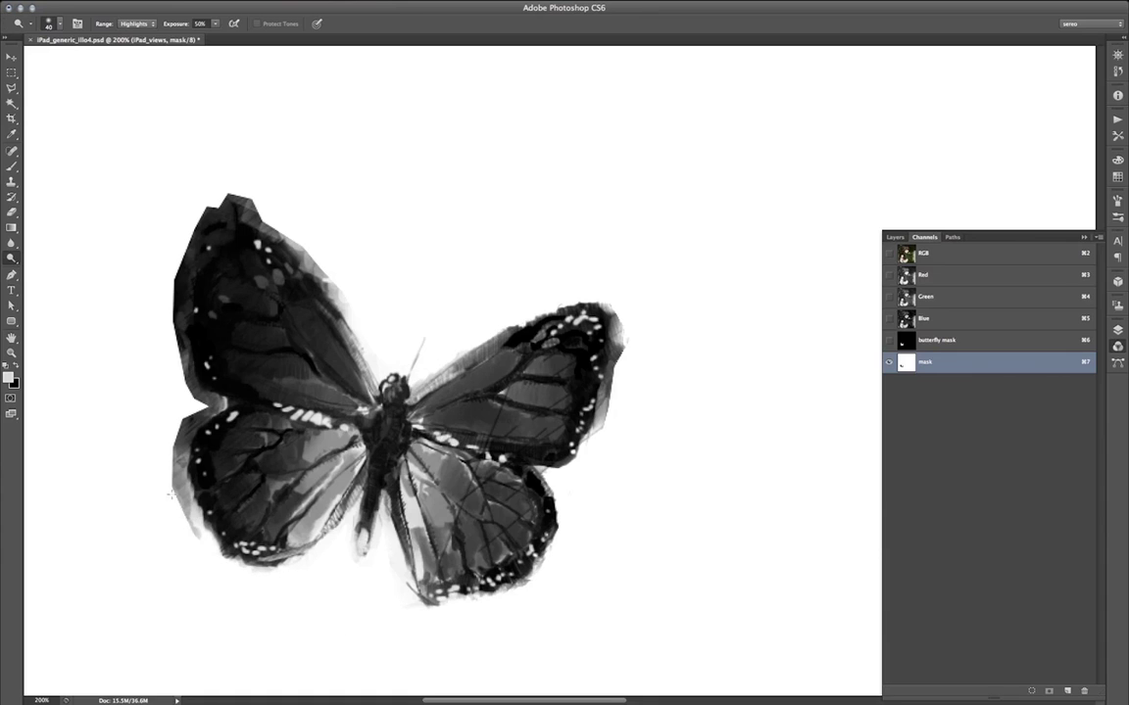
pyautogui.moveTo(171, 494)
pyautogui.mouseDown()
pyautogui.moveTo(168, 411)
pyautogui.moveTo(181, 432)
pyautogui.moveTo(182, 374)
pyautogui.moveTo(169, 394)
pyautogui.moveTo(191, 424)
pyautogui.moveTo(189, 370)
pyautogui.mouseUp()
pyautogui.moveTo(193, 417)
pyautogui.mouseDown()
pyautogui.moveTo(170, 384)
pyautogui.moveTo(173, 371)
pyautogui.moveTo(195, 400)
pyautogui.moveTo(160, 330)
pyautogui.mouseUp()
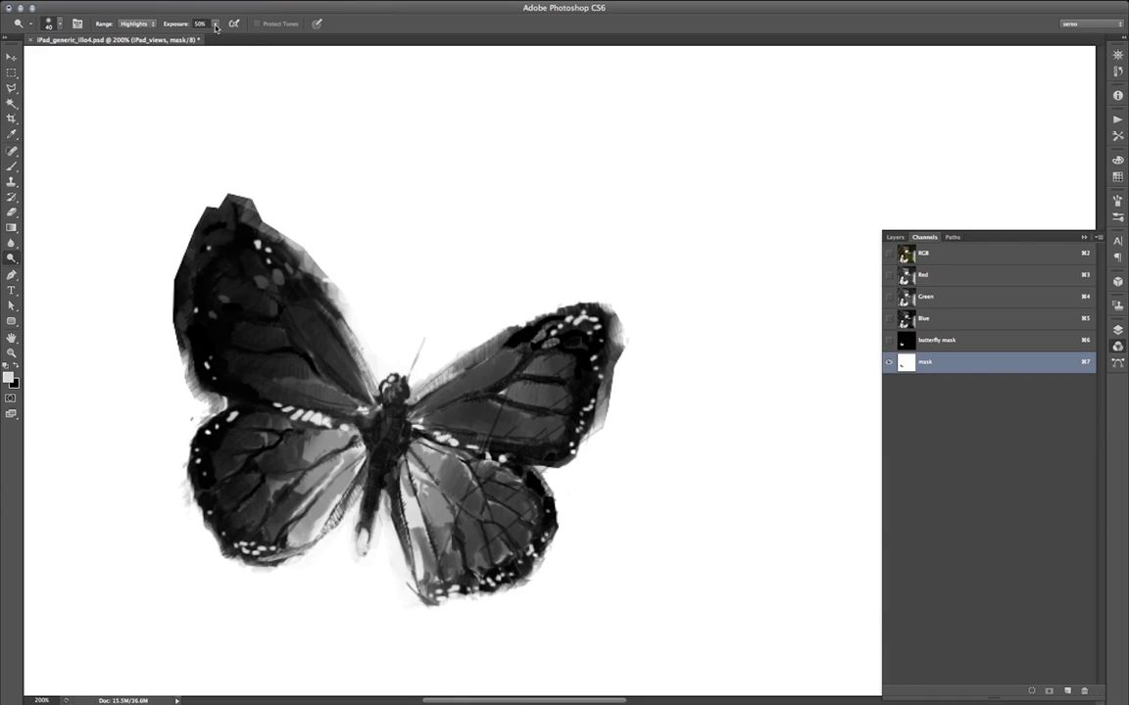
# Step: Raise the Dodge exposure to 81% and lighten the grey fringe along the left upper wing's inner edge and tip
pyautogui.click(216, 26)
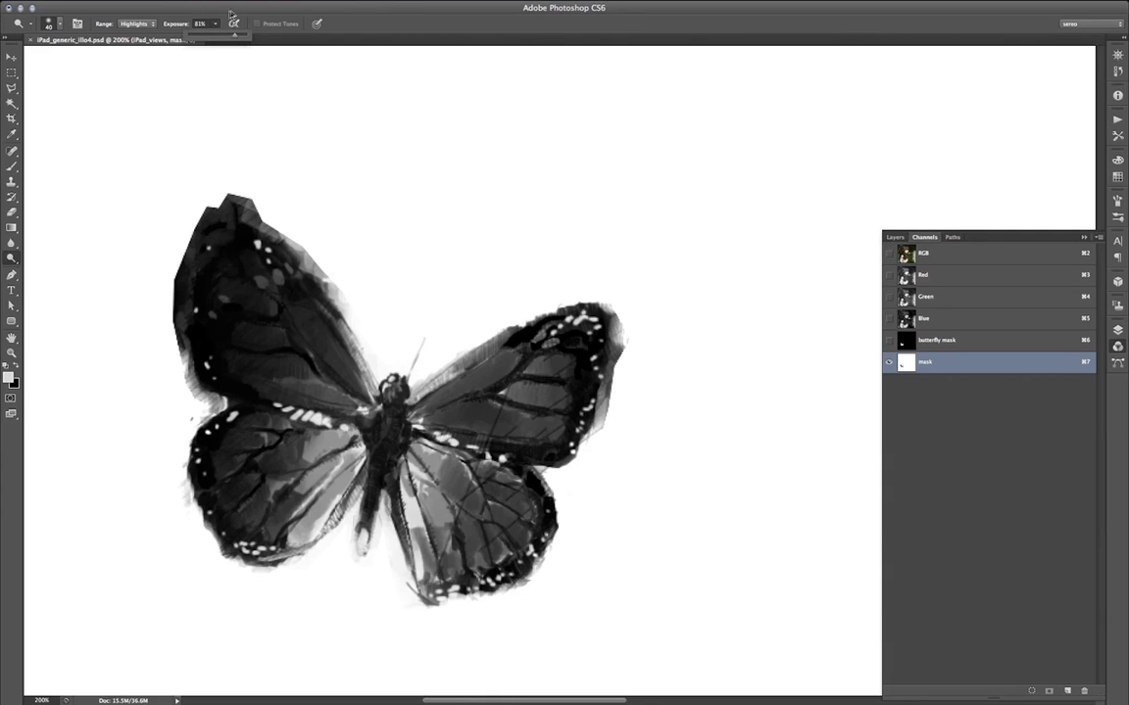
pyautogui.click(378, 299)
pyautogui.moveTo(378, 300)
pyautogui.mouseDown()
pyautogui.moveTo(336, 286)
pyautogui.moveTo(275, 221)
pyautogui.moveTo(299, 243)
pyautogui.moveTo(200, 194)
pyautogui.mouseUp()
pyautogui.click(202, 223)
pyautogui.click(194, 227)
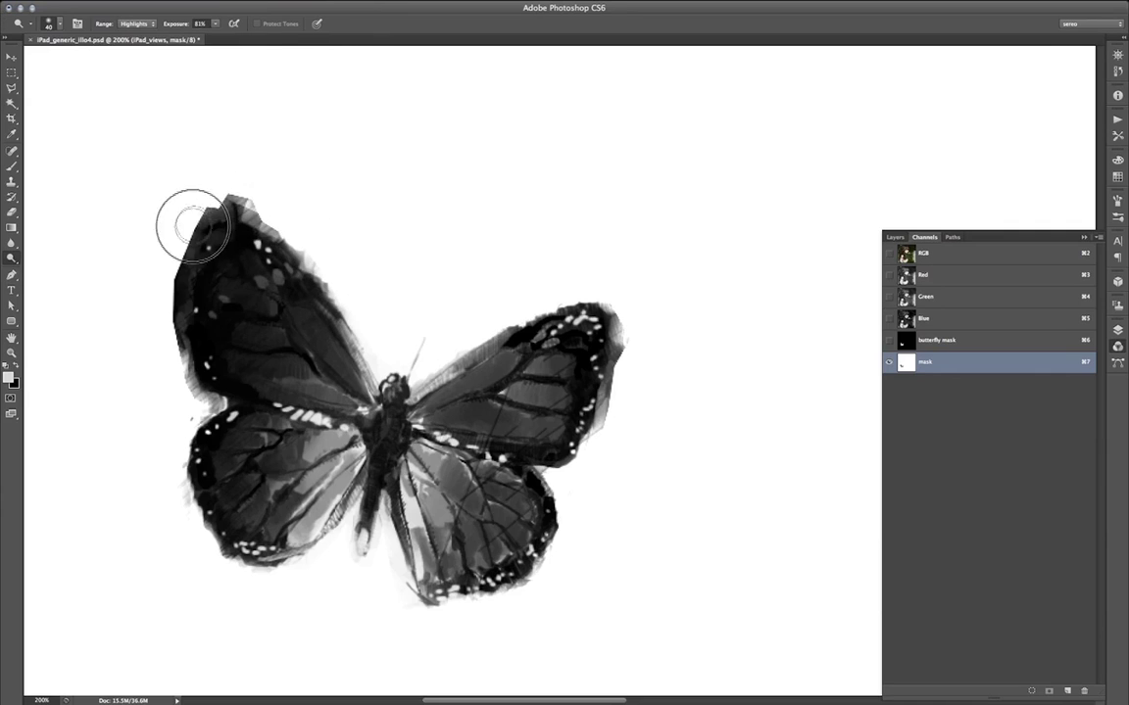
pyautogui.click(209, 208)
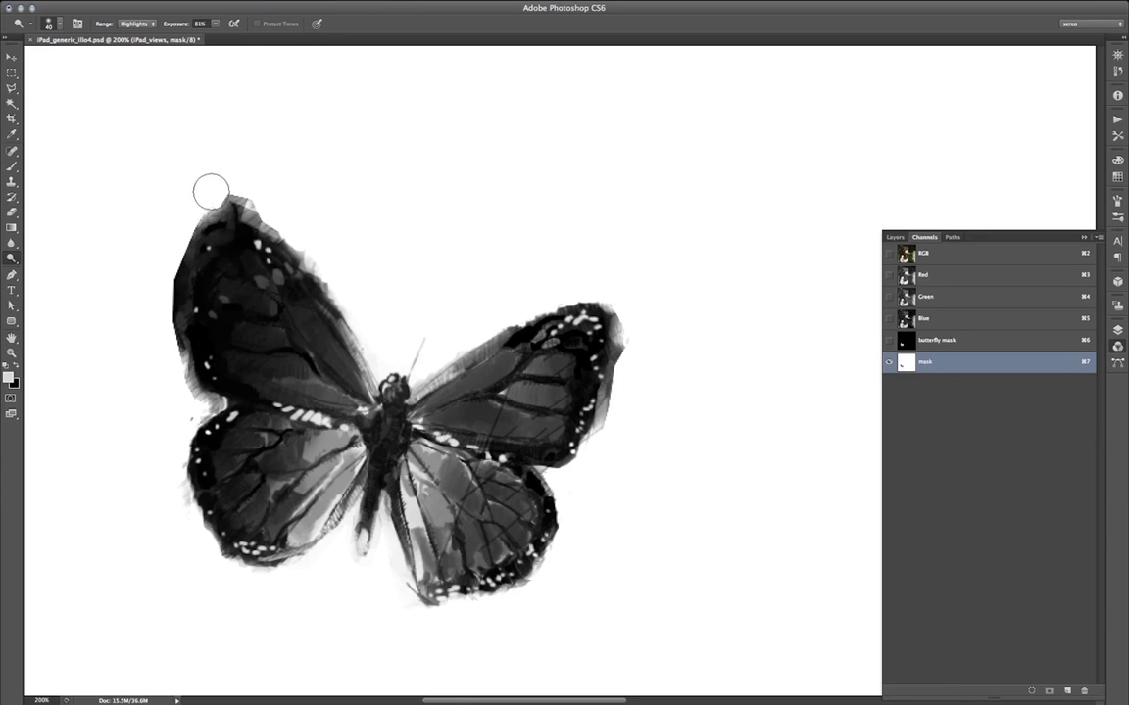
pyautogui.click(300, 243)
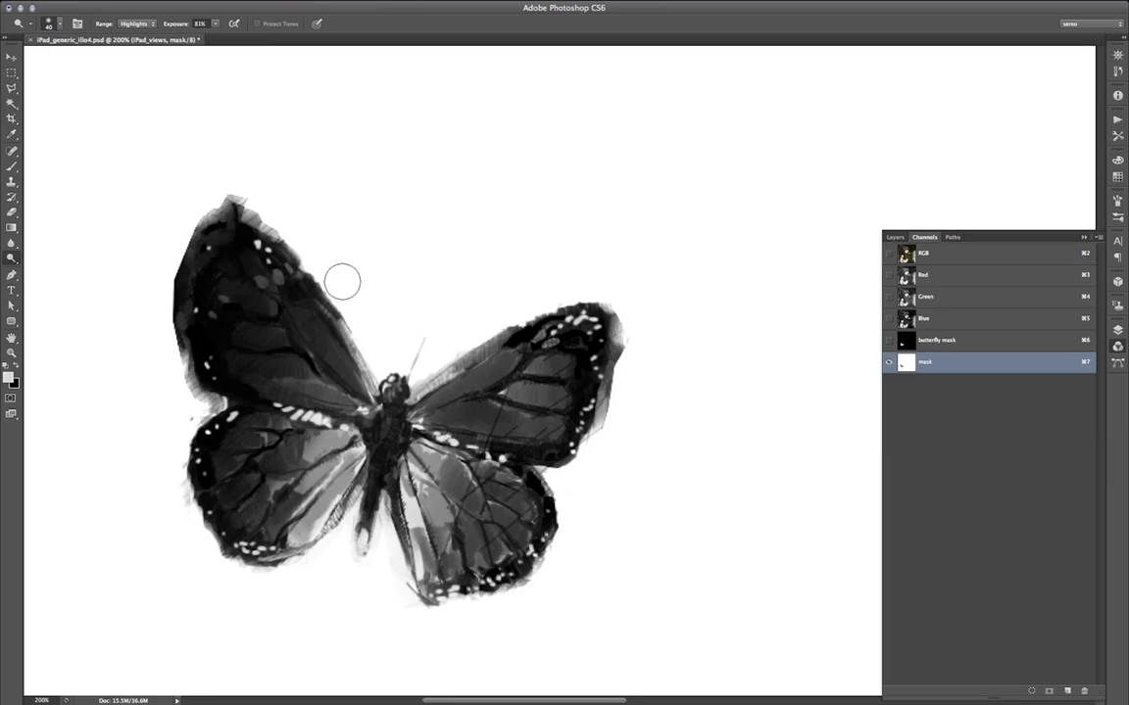
# Step: Compare the mask channel with the full-colour image by toggling the composite overlay, examining the fit along the wing edges
pyautogui.press('`')
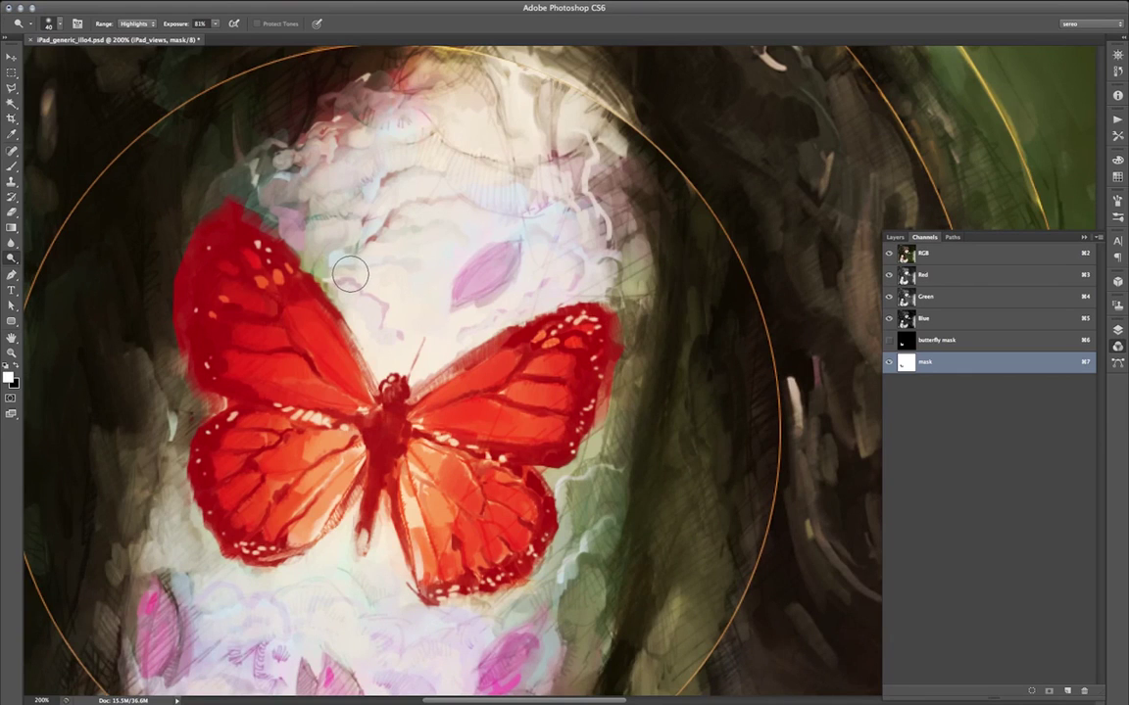
pyautogui.press('`')
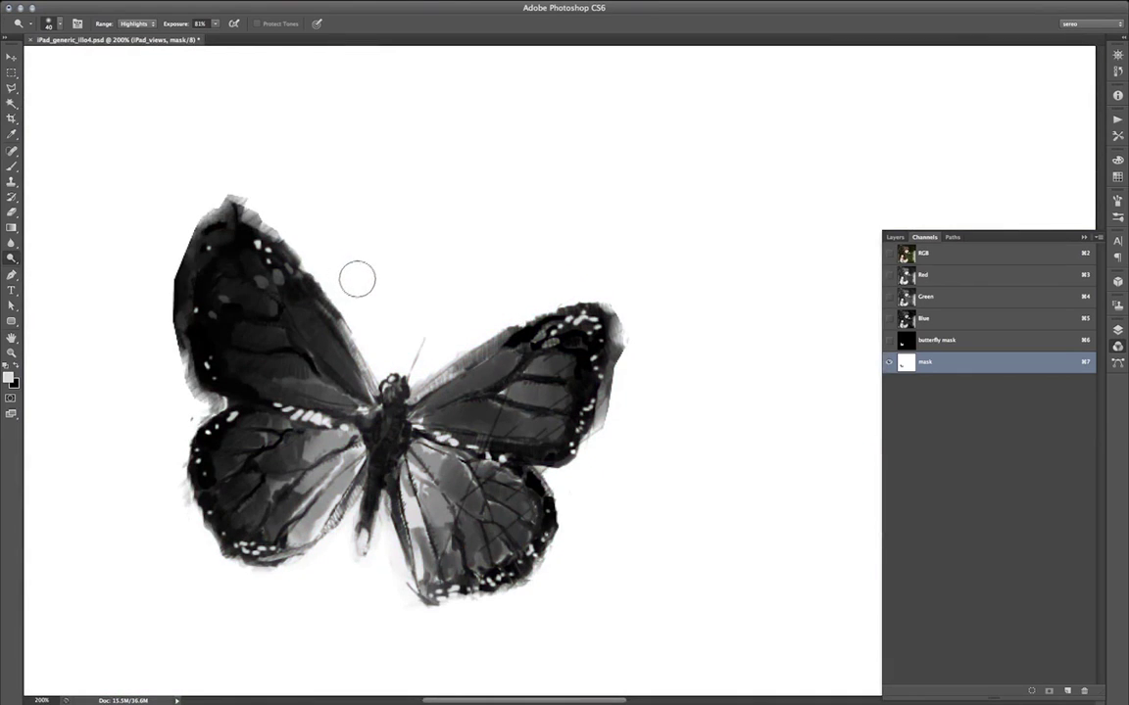
pyautogui.press('`')
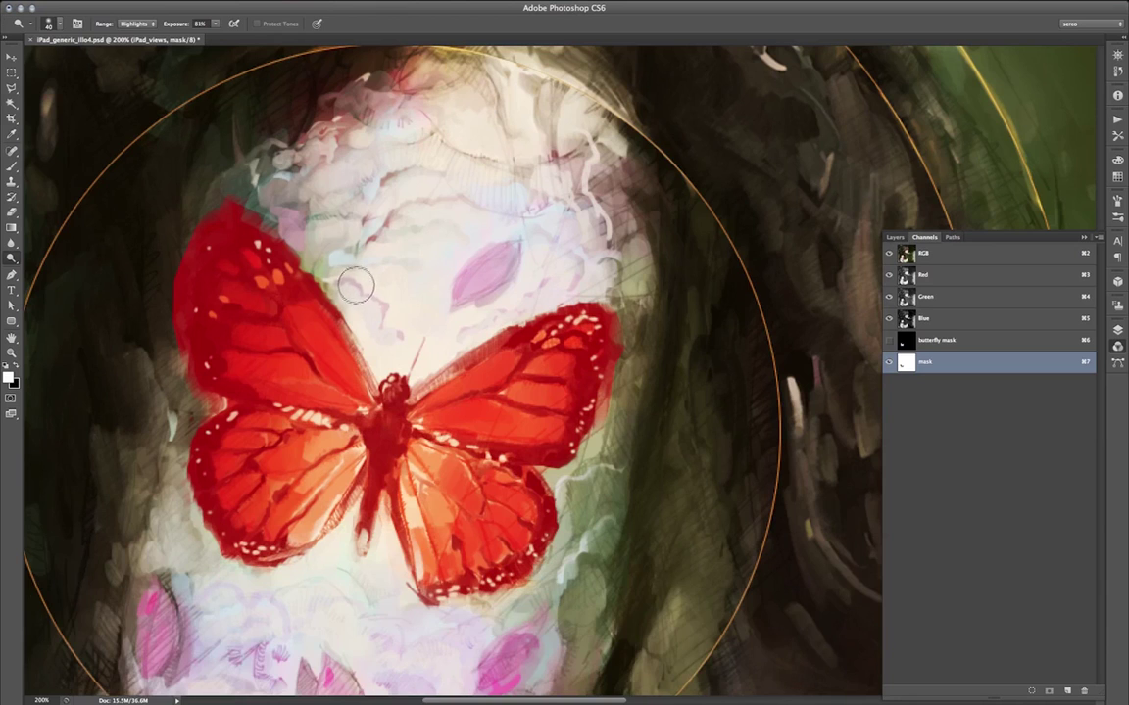
pyautogui.press('`')
pyautogui.press('`')
pyautogui.press('`')
pyautogui.press('`')
pyautogui.press('`')
# Step: Dodge the remaining grey patches at the left upper wing's tip and along its outer edge
pyautogui.click(277, 230)
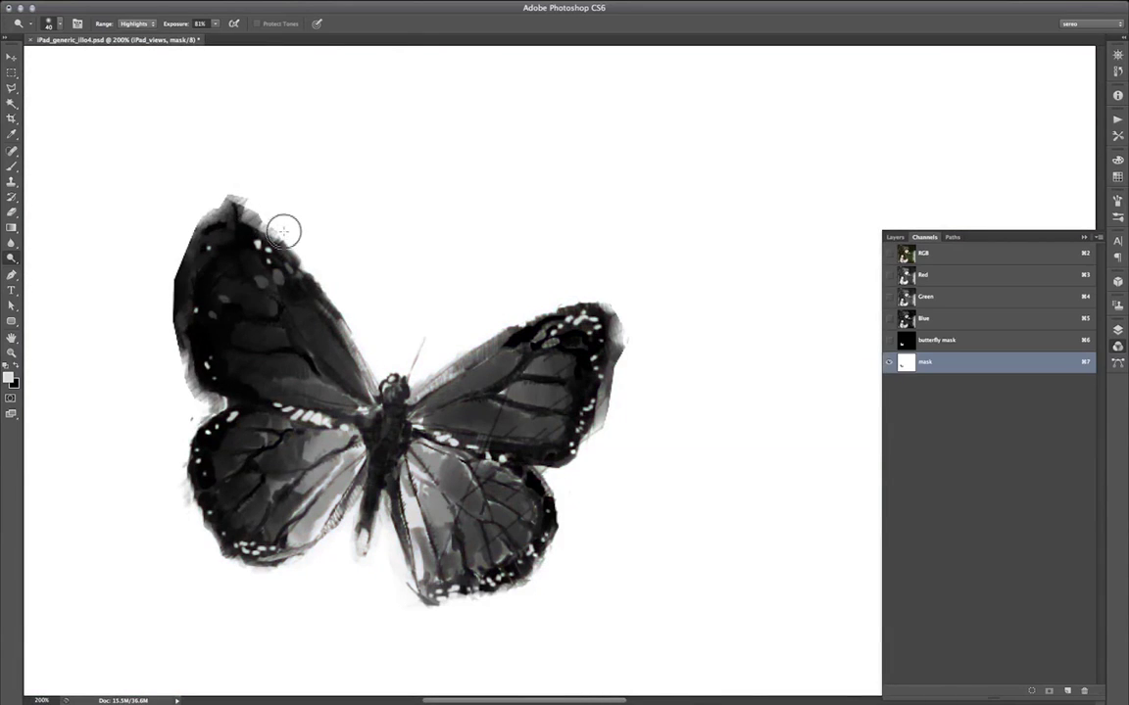
pyautogui.click(273, 228)
pyautogui.click(245, 200)
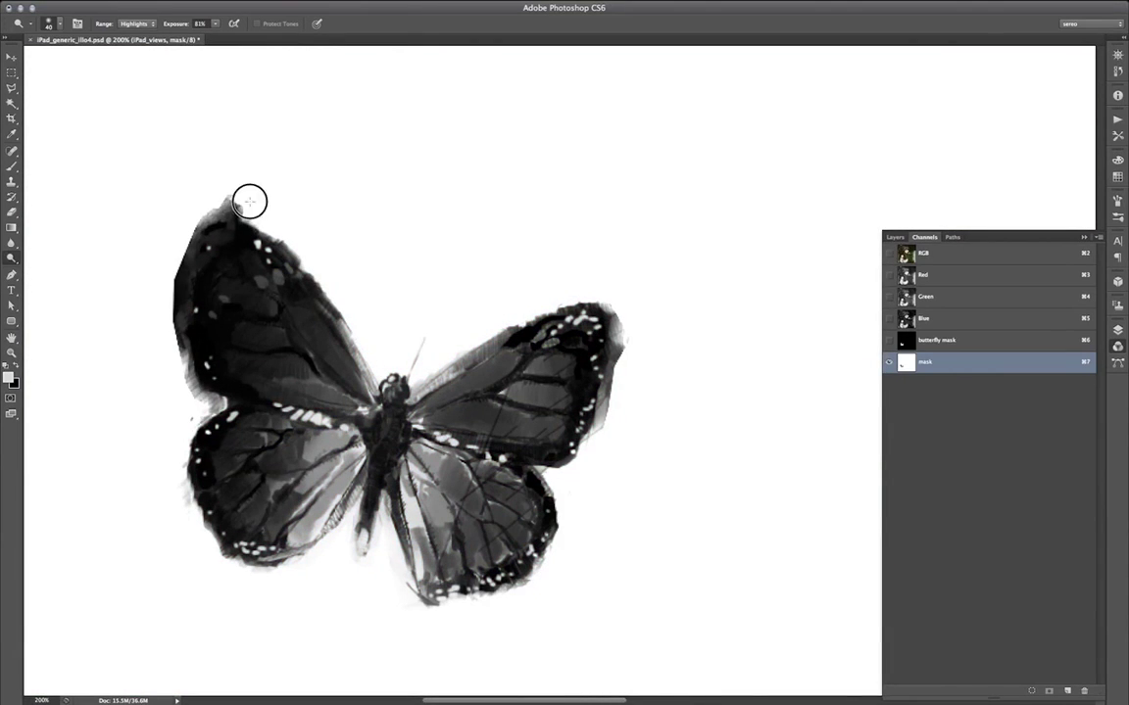
pyautogui.moveTo(242, 213); pyautogui.dragTo(238, 196)
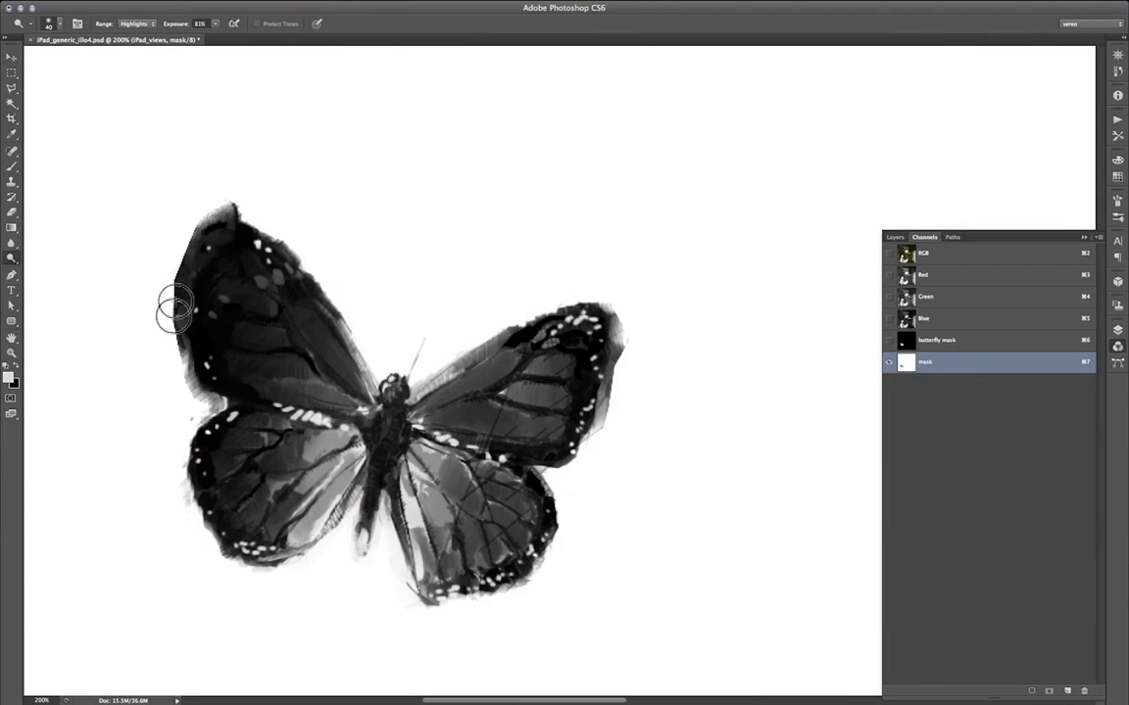
pyautogui.moveTo(206, 402)
pyautogui.mouseDown()
pyautogui.moveTo(168, 270)
pyautogui.moveTo(163, 318)
pyautogui.moveTo(208, 203)
pyautogui.moveTo(163, 284)
pyautogui.moveTo(176, 242)
pyautogui.moveTo(161, 315)
pyautogui.moveTo(181, 236)
pyautogui.moveTo(155, 309)
pyautogui.moveTo(151, 243)
pyautogui.moveTo(145, 323)
pyautogui.mouseUp()
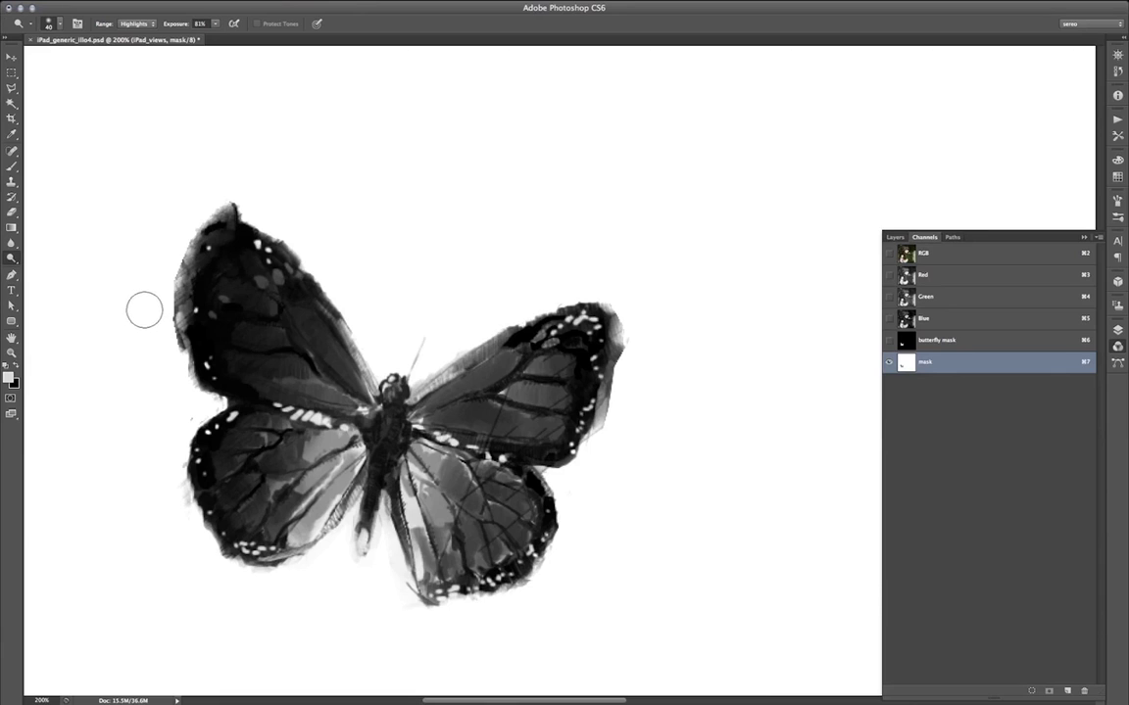
# Step: Enlarge the Dodge brush to 60, whiten the outer fringes of both upper wings, and check the mask against the colour image
pyautogui.press(']')
pyautogui.press(']')
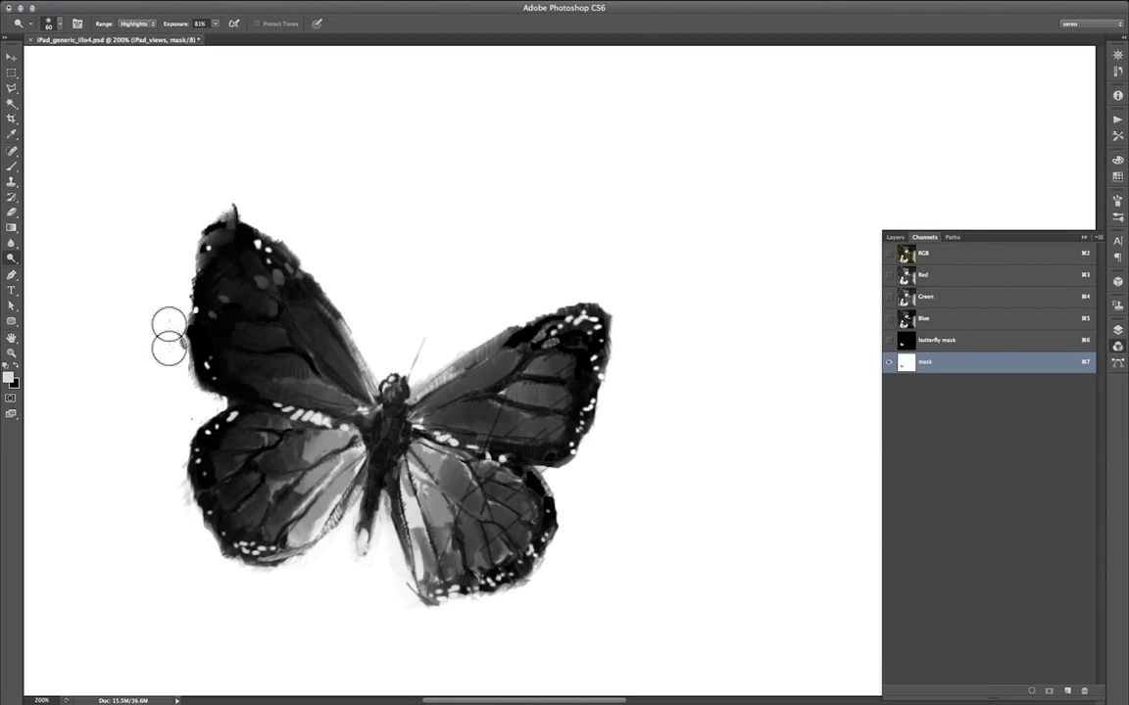
pyautogui.press('`')
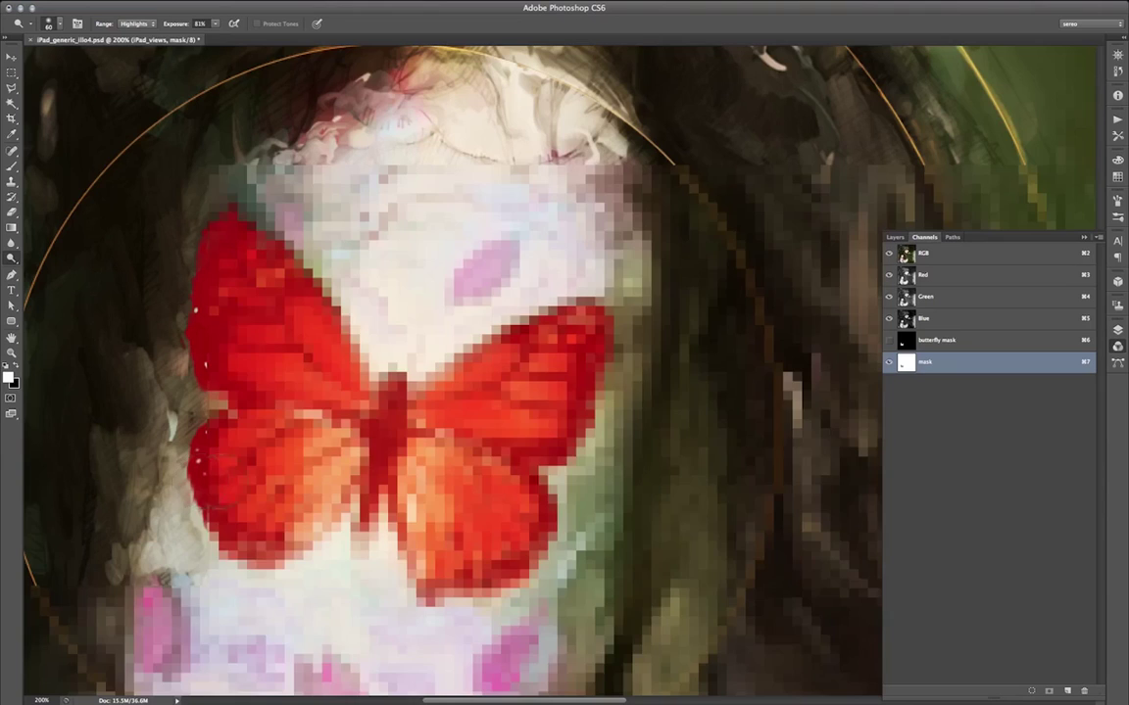
pyautogui.press('`')
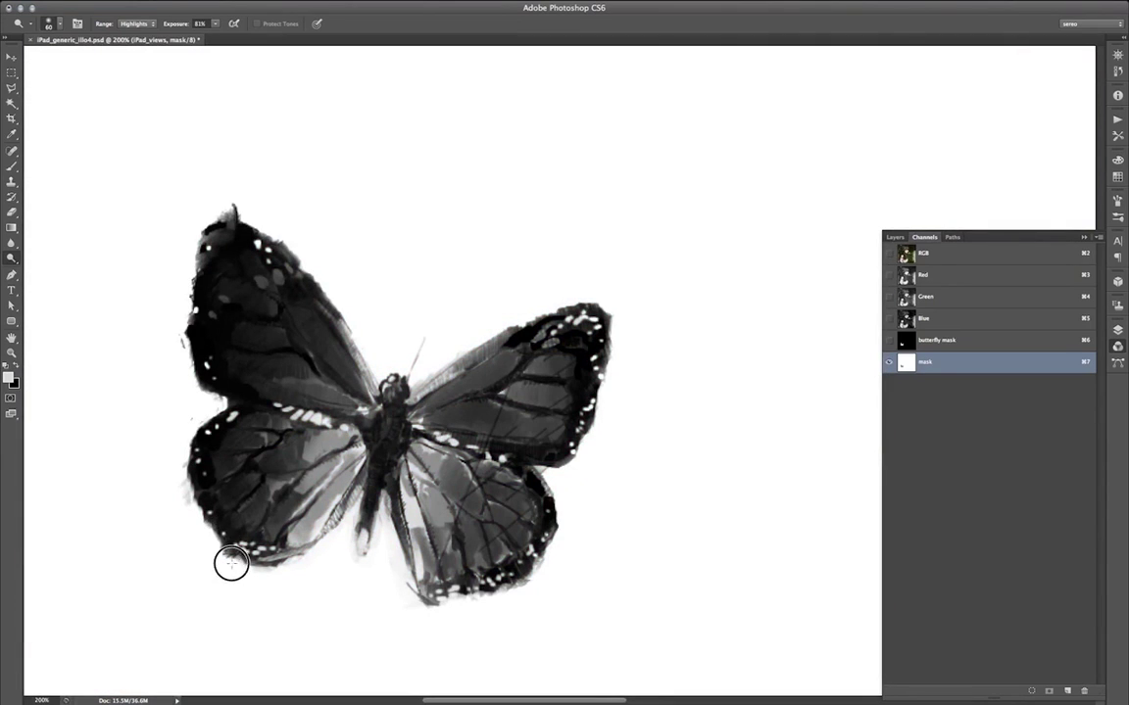
# Step: Dodge the leftover grey haze around the left wings and along the upper edges of both upper wings
pyautogui.moveTo(230, 562); pyautogui.dragTo(292, 577)
pyautogui.moveTo(191, 515); pyautogui.dragTo(172, 427)
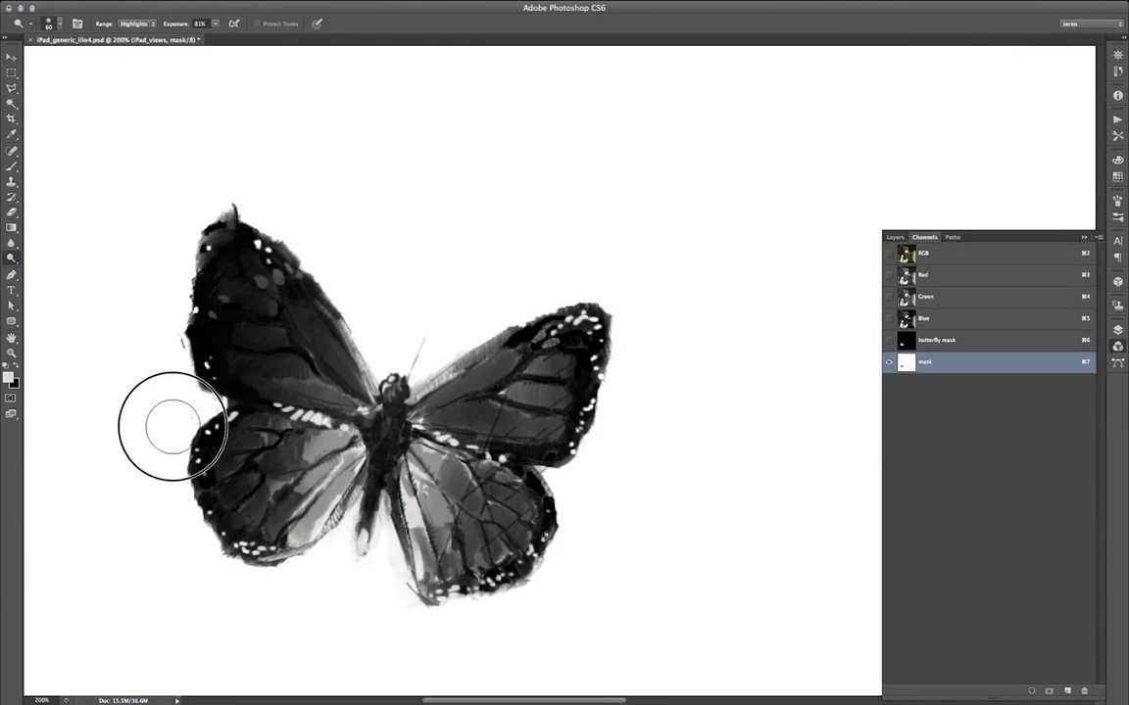
pyautogui.click(165, 352)
pyautogui.moveTo(162, 217)
pyautogui.mouseDown()
pyautogui.moveTo(208, 211)
pyautogui.moveTo(192, 216)
pyautogui.moveTo(345, 244)
pyautogui.mouseUp()
pyautogui.moveTo(261, 225)
pyautogui.mouseDown()
pyautogui.moveTo(376, 274)
pyautogui.moveTo(400, 304)
pyautogui.mouseUp()
pyautogui.moveTo(500, 315); pyautogui.dragTo(471, 337)
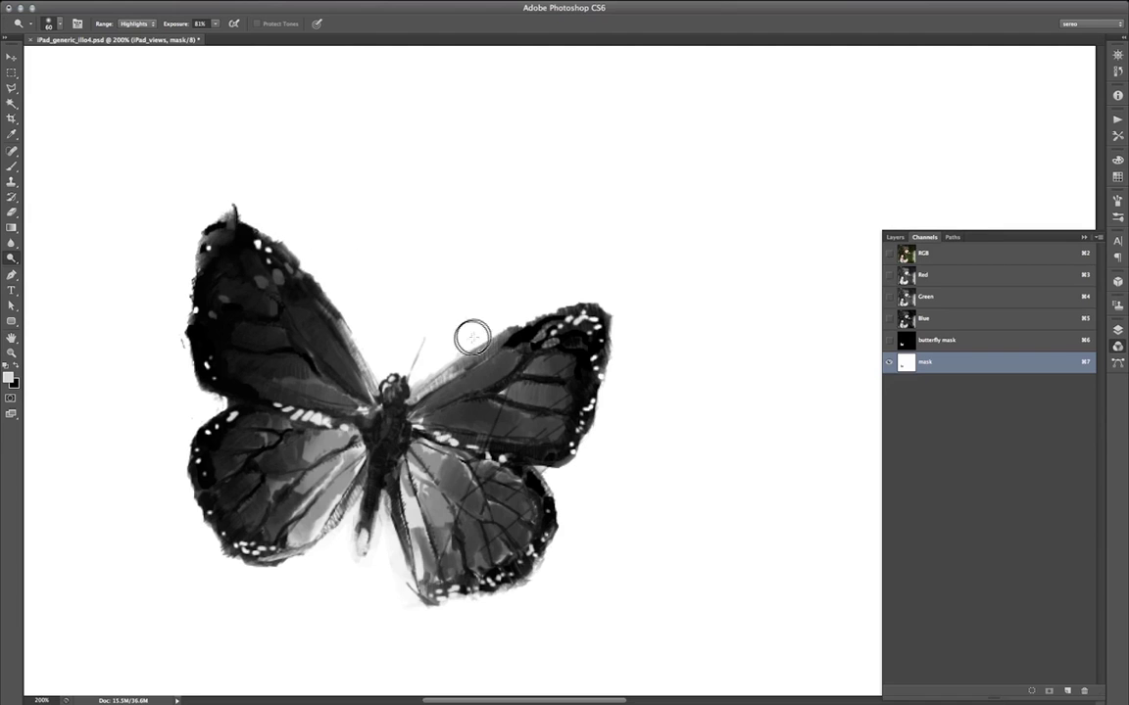
# Step: Dodge the right wings' outer edge, check the mask against the colour image, and whiten the haze around the abdomen's tip
pyautogui.moveTo(628, 302); pyautogui.dragTo(627, 314)
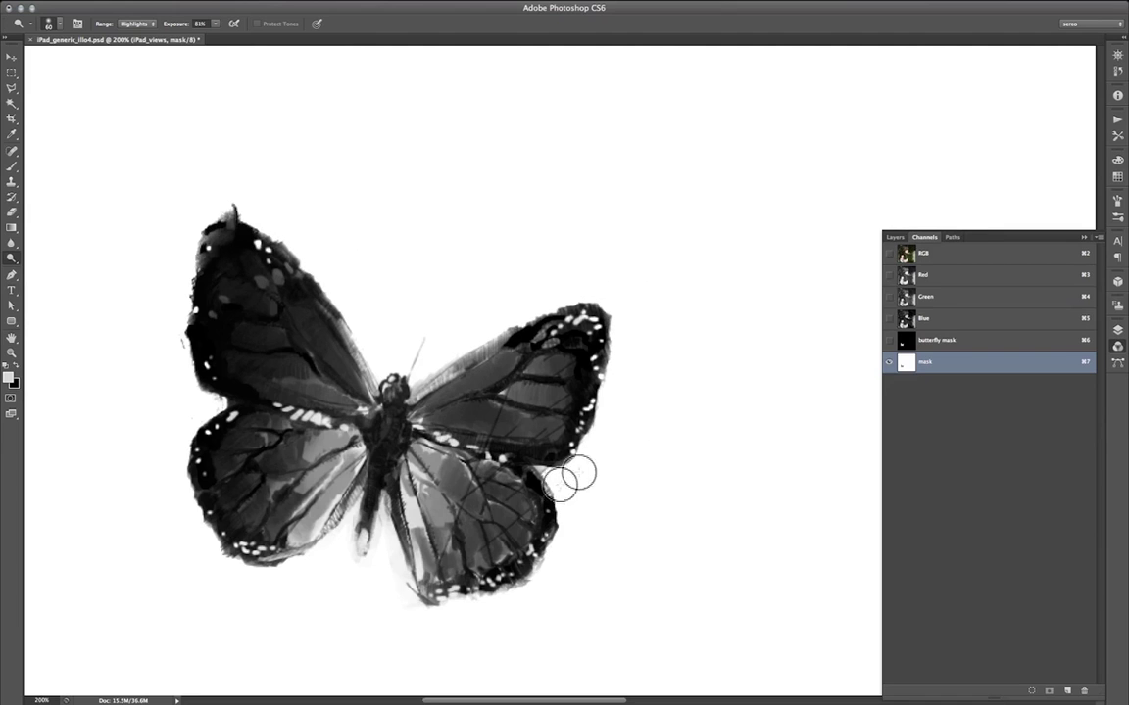
pyautogui.press('`')
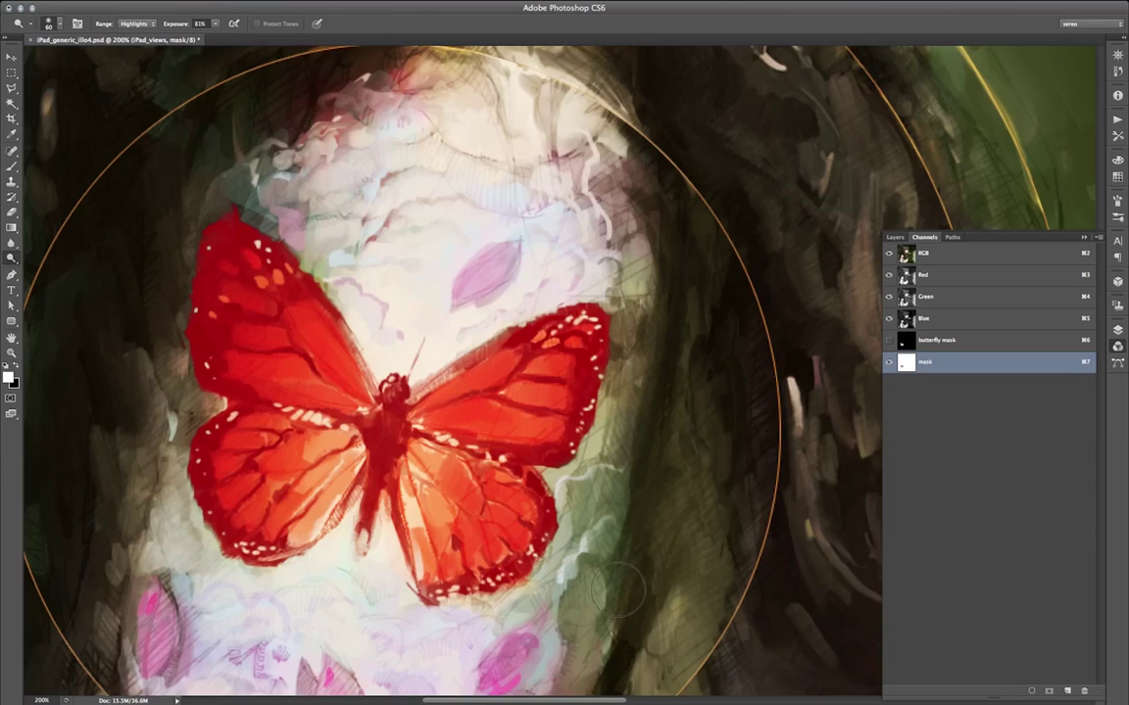
pyautogui.press('`')
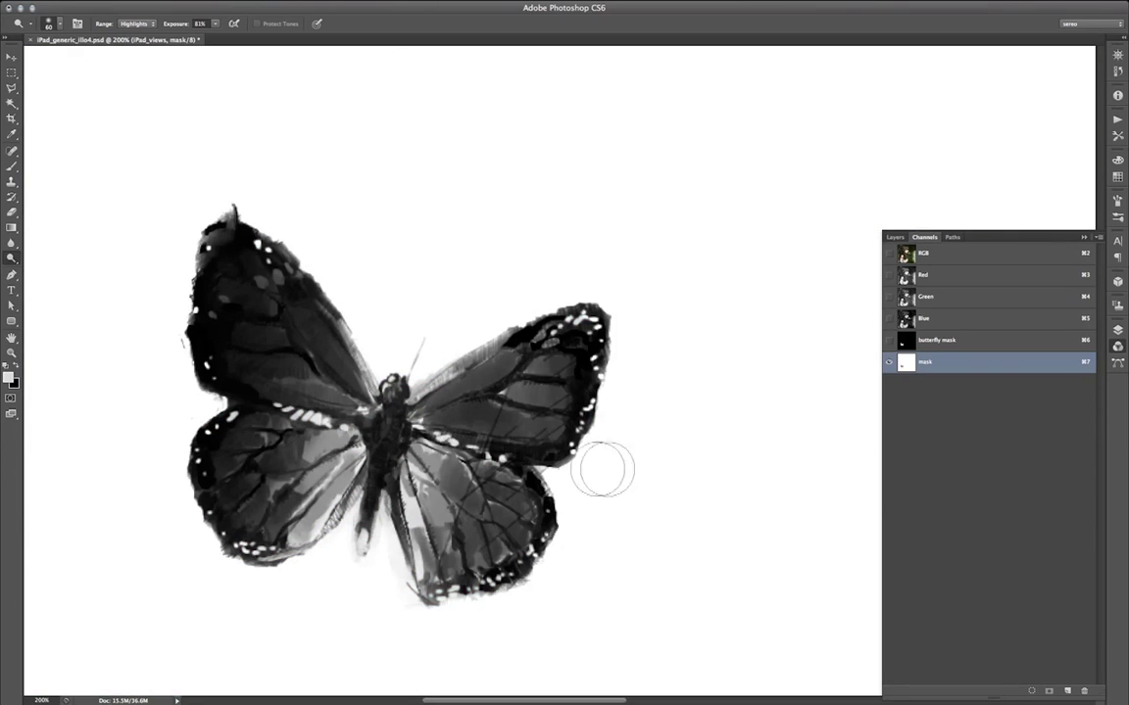
pyautogui.moveTo(382, 565)
pyautogui.mouseDown()
pyautogui.moveTo(384, 522)
pyautogui.moveTo(372, 553)
pyautogui.moveTo(384, 504)
pyautogui.moveTo(355, 543)
pyautogui.mouseUp()
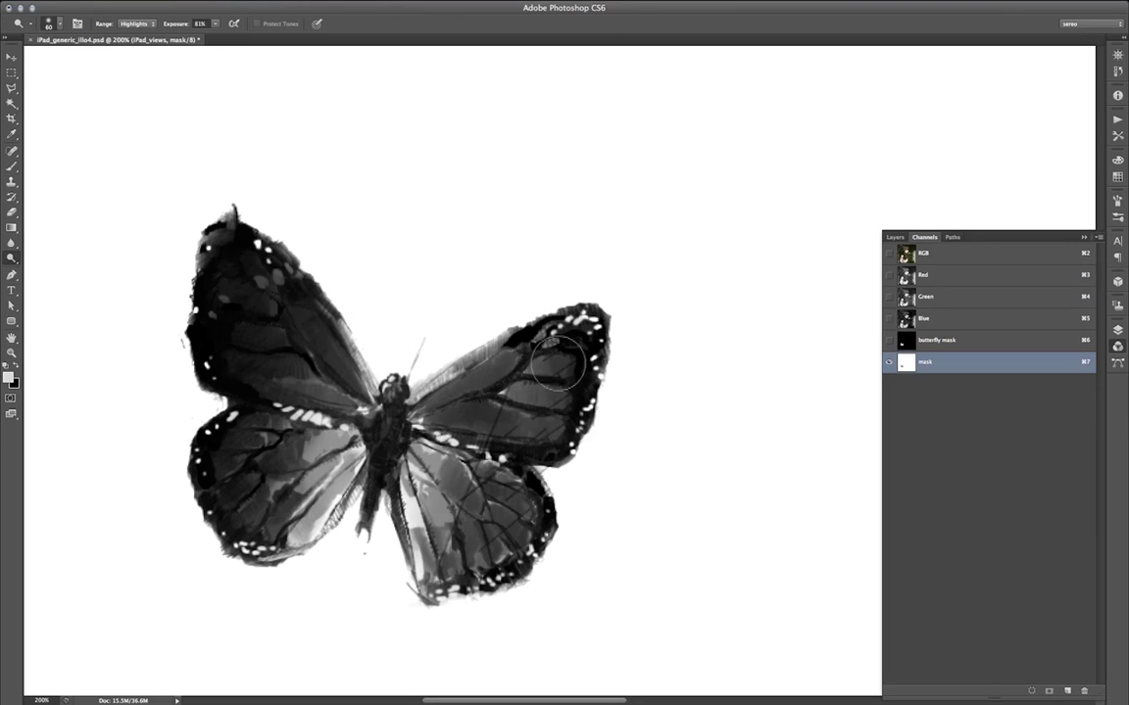
pyautogui.press('l')
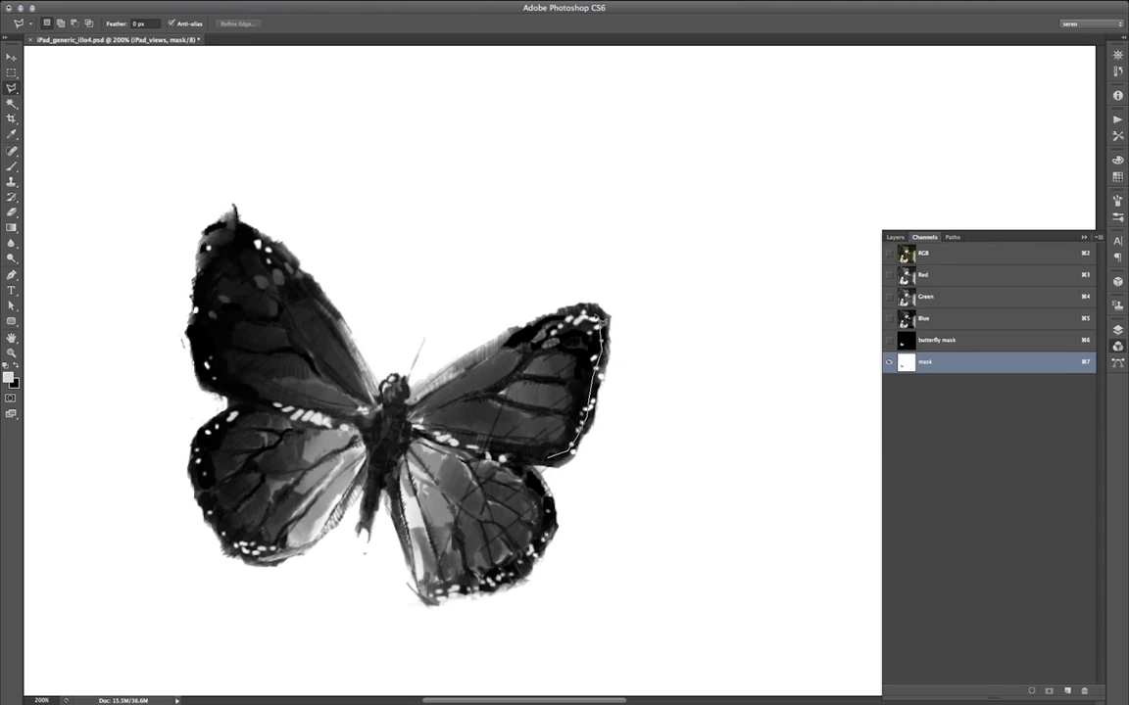
pyautogui.click(505, 337)
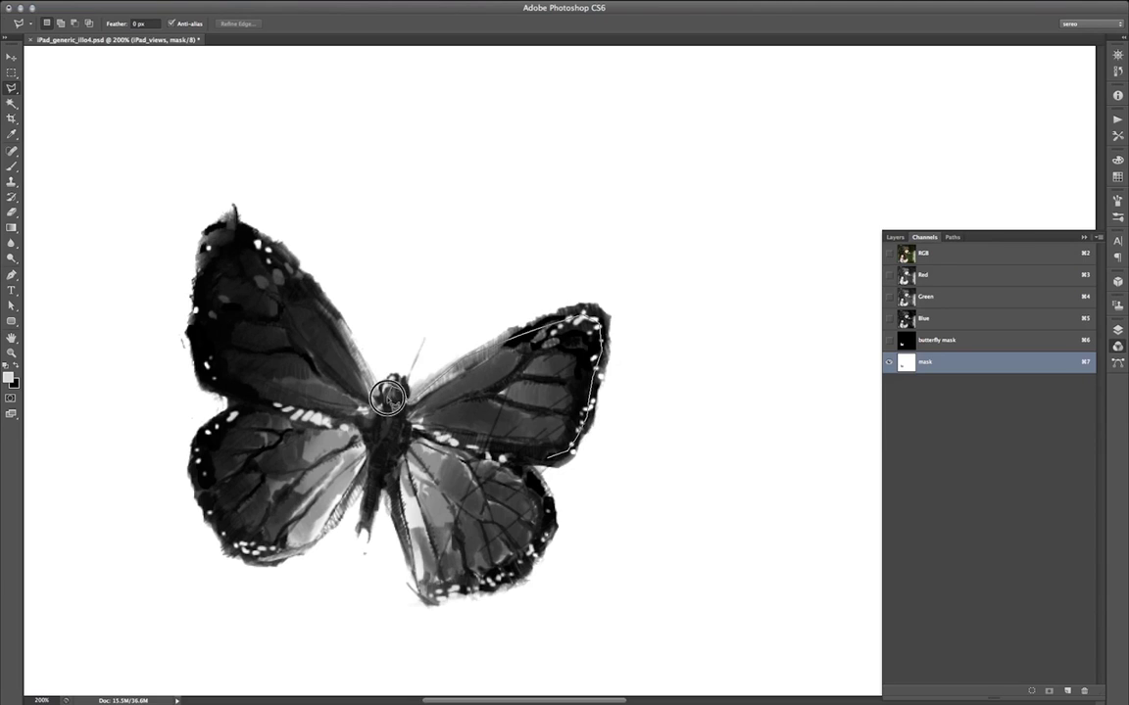
pyautogui.click(315, 294)
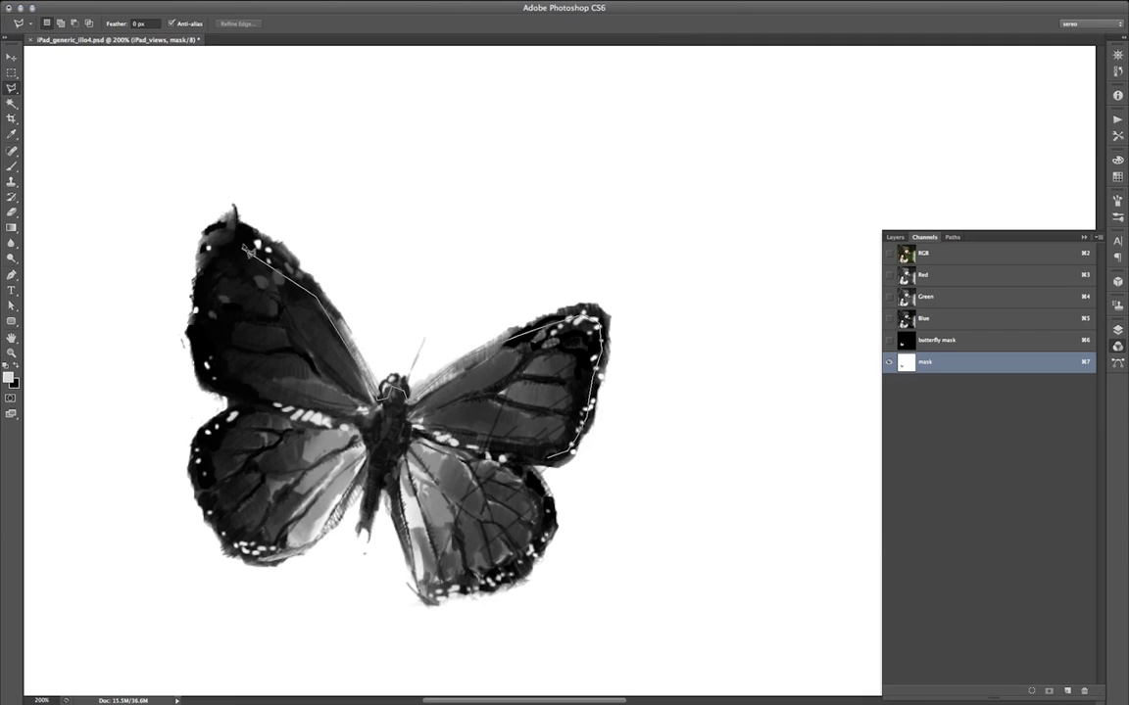
pyautogui.click(251, 236)
pyautogui.click(212, 235)
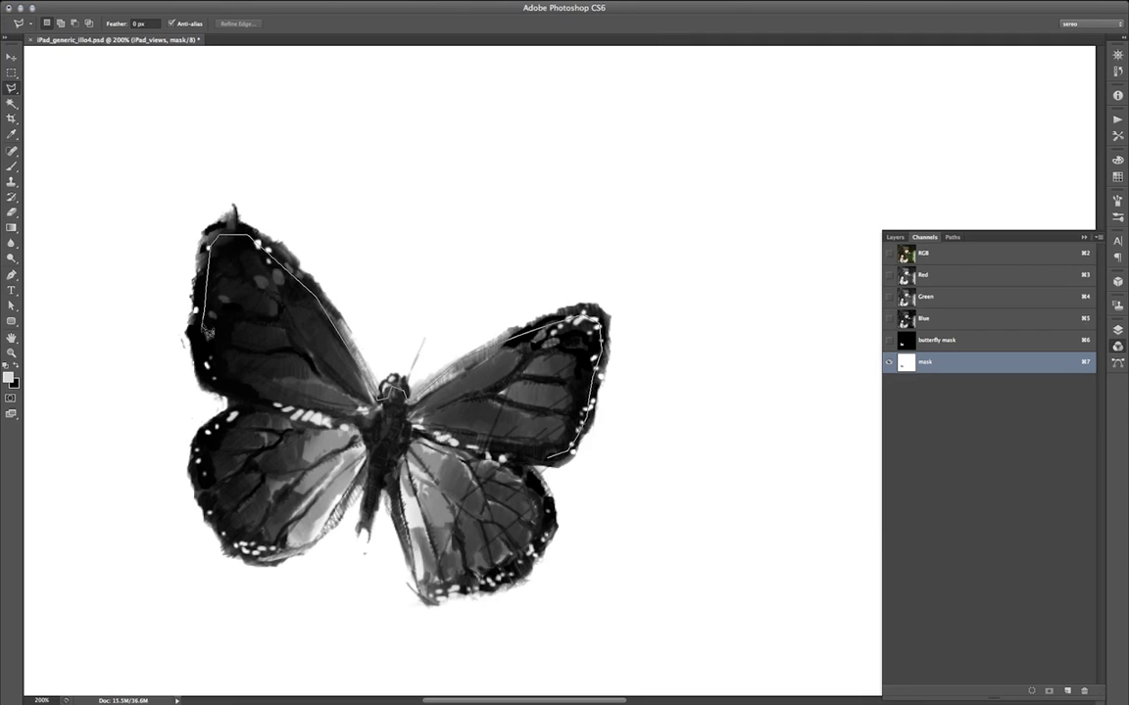
pyautogui.doubleClick(216, 425)
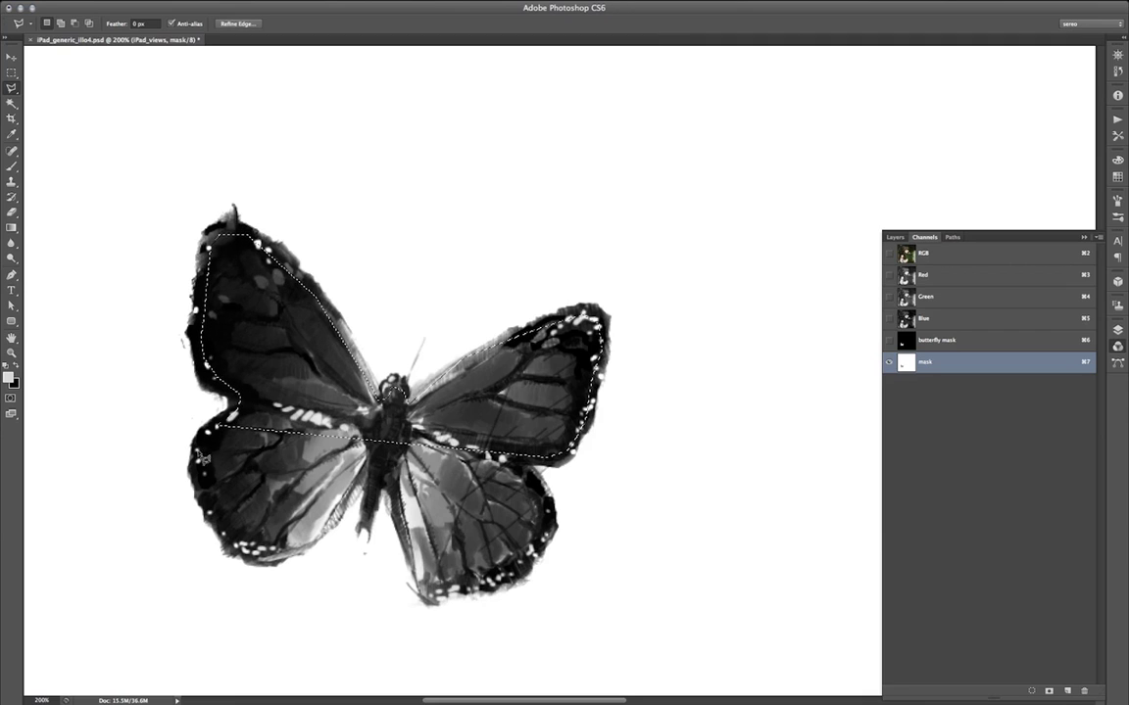
# Step: Outline the butterfly's interior with the Polygonal Lasso, following just inside the edges of all four wings and the body
pyautogui.click(253, 398)
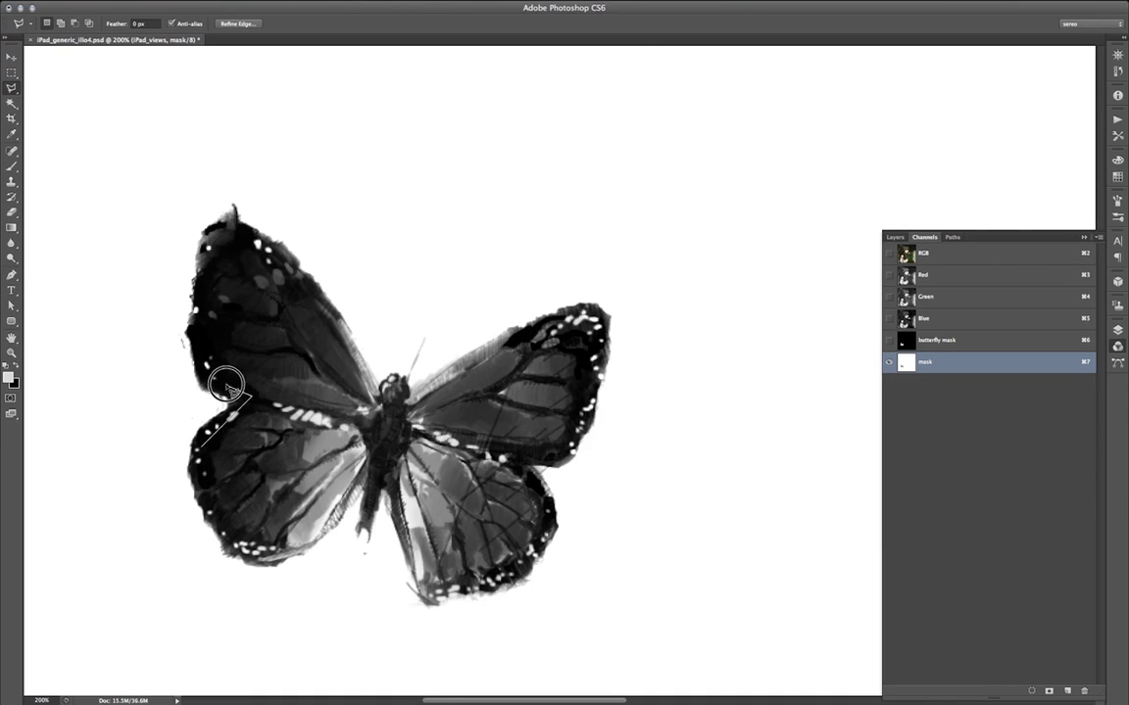
pyautogui.moveTo(208, 376)
pyautogui.mouseDown()
pyautogui.moveTo(195, 334)
pyautogui.moveTo(203, 302)
pyautogui.mouseUp()
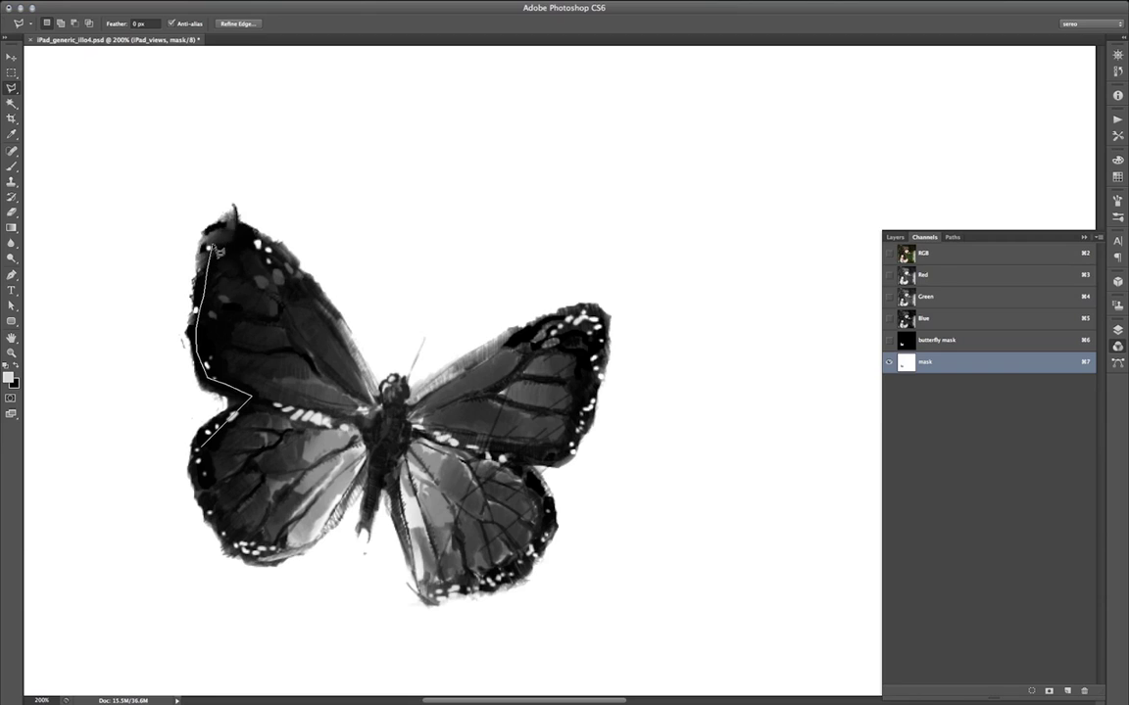
pyautogui.moveTo(256, 243); pyautogui.dragTo(335, 336)
pyautogui.moveTo(468, 374)
pyautogui.mouseDown()
pyautogui.moveTo(538, 323)
pyautogui.moveTo(584, 315)
pyautogui.mouseUp()
pyautogui.moveTo(597, 382)
pyautogui.mouseDown()
pyautogui.moveTo(577, 448)
pyautogui.moveTo(547, 463)
pyautogui.moveTo(512, 458)
pyautogui.moveTo(538, 483)
pyautogui.moveTo(547, 522)
pyautogui.moveTo(500, 582)
pyautogui.mouseUp()
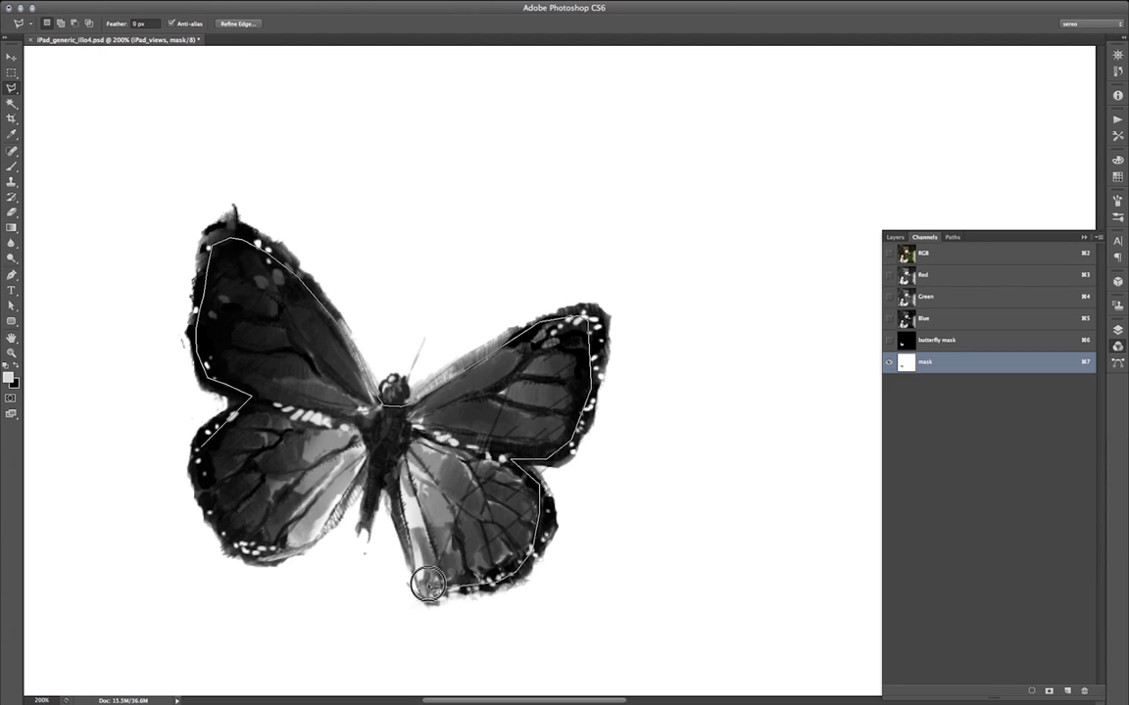
pyautogui.moveTo(402, 528); pyautogui.dragTo(391, 482)
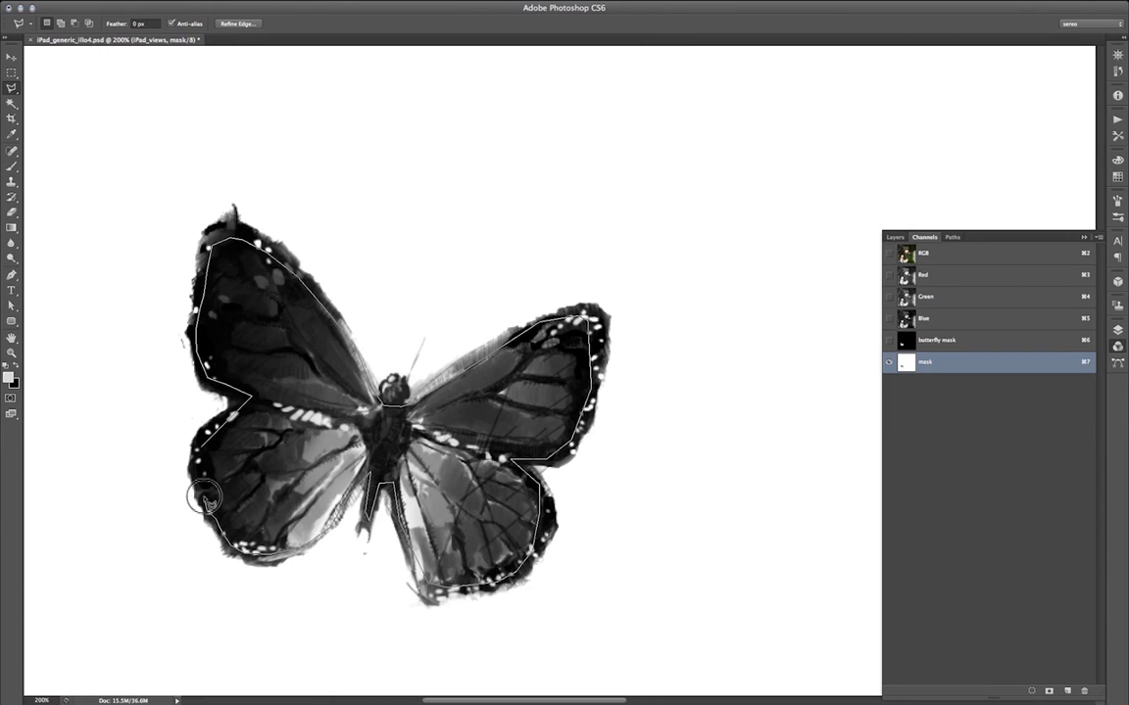
pyautogui.click(207, 453)
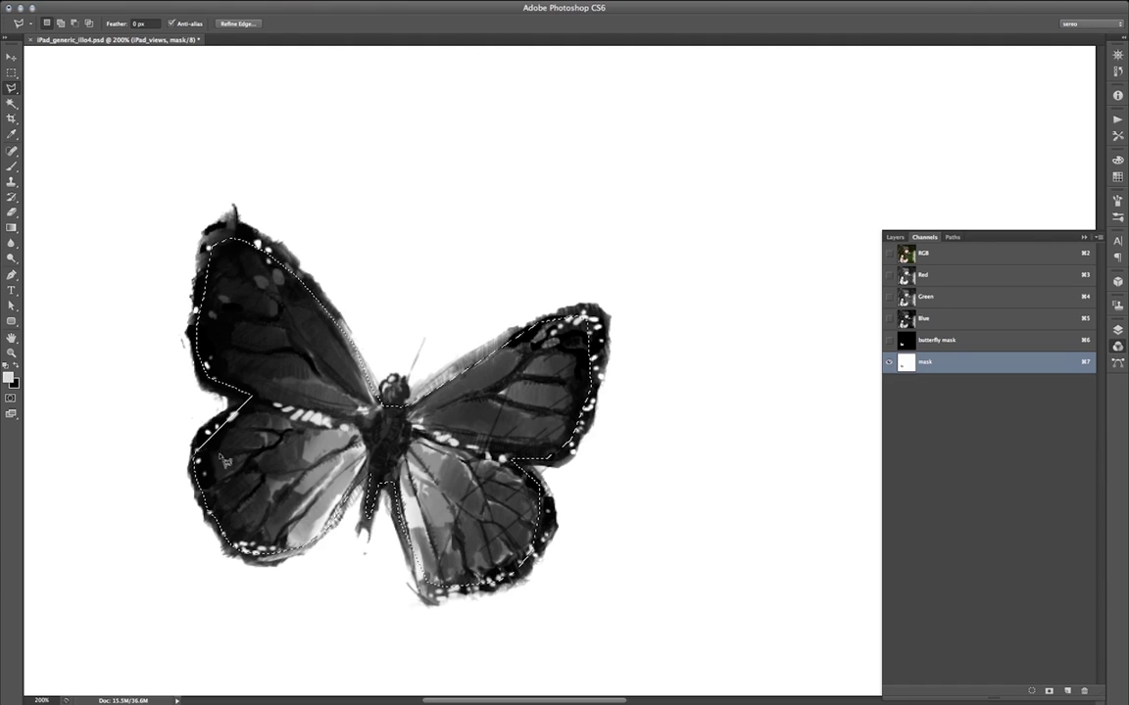
# Step: Fill the selected butterfly interior with black in the mask channel and deselect it
pyautogui.press('BackSpace')
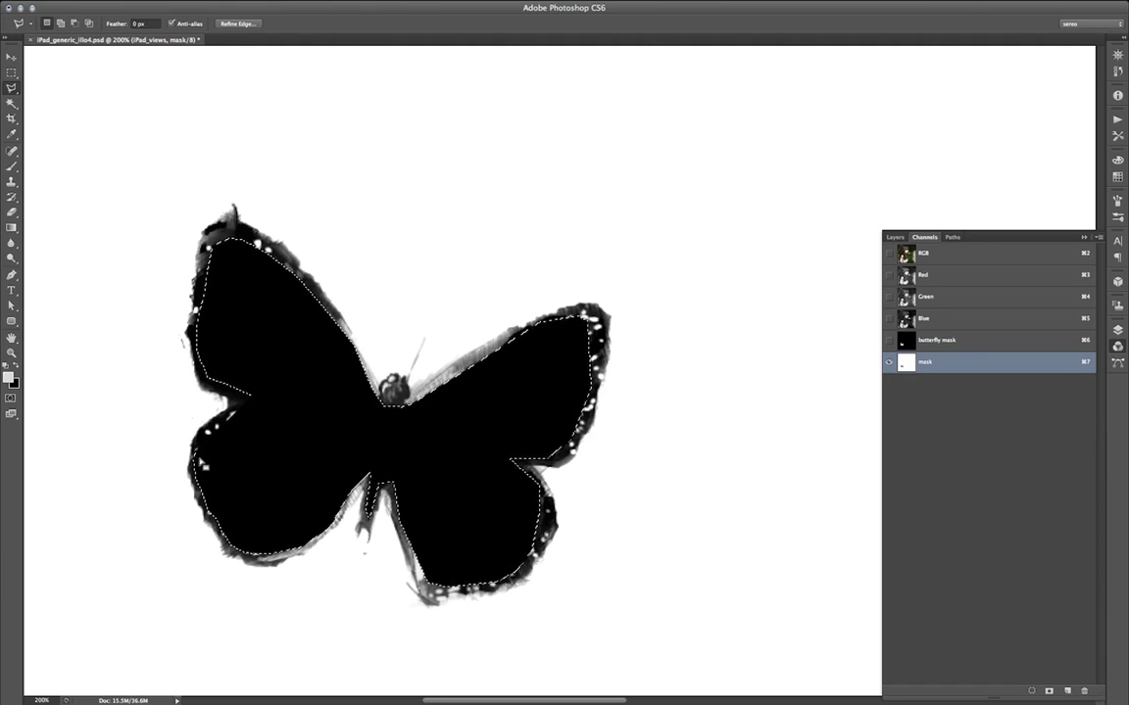
pyautogui.press('m')
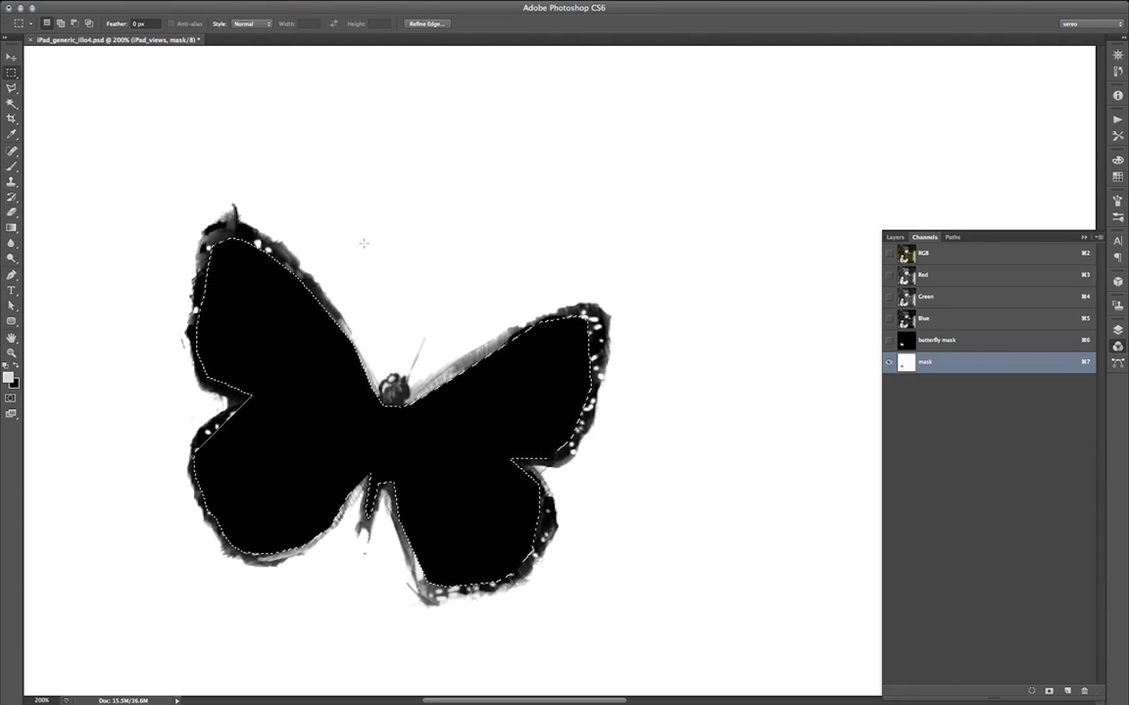
pyautogui.click(134, 305)
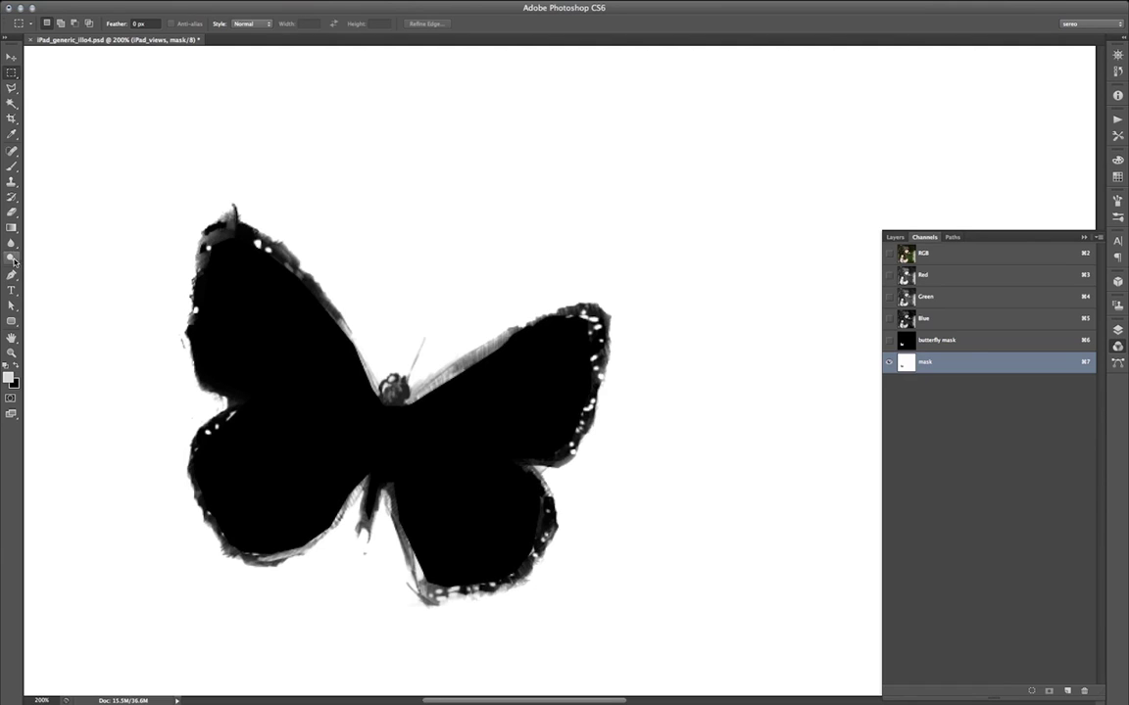
# Step: Burn the left wings' grey edges and the right upper wing's upper edge to black, using Shadows range at 48% exposure
pyautogui.click(14, 259)
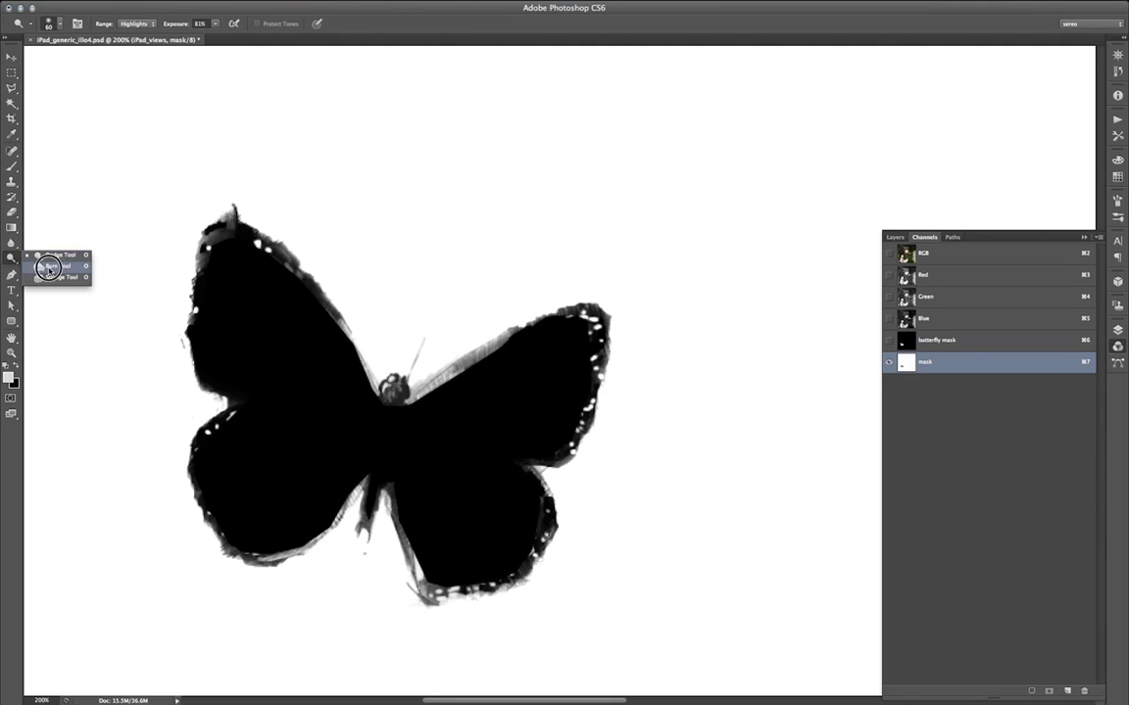
pyautogui.click(51, 265)
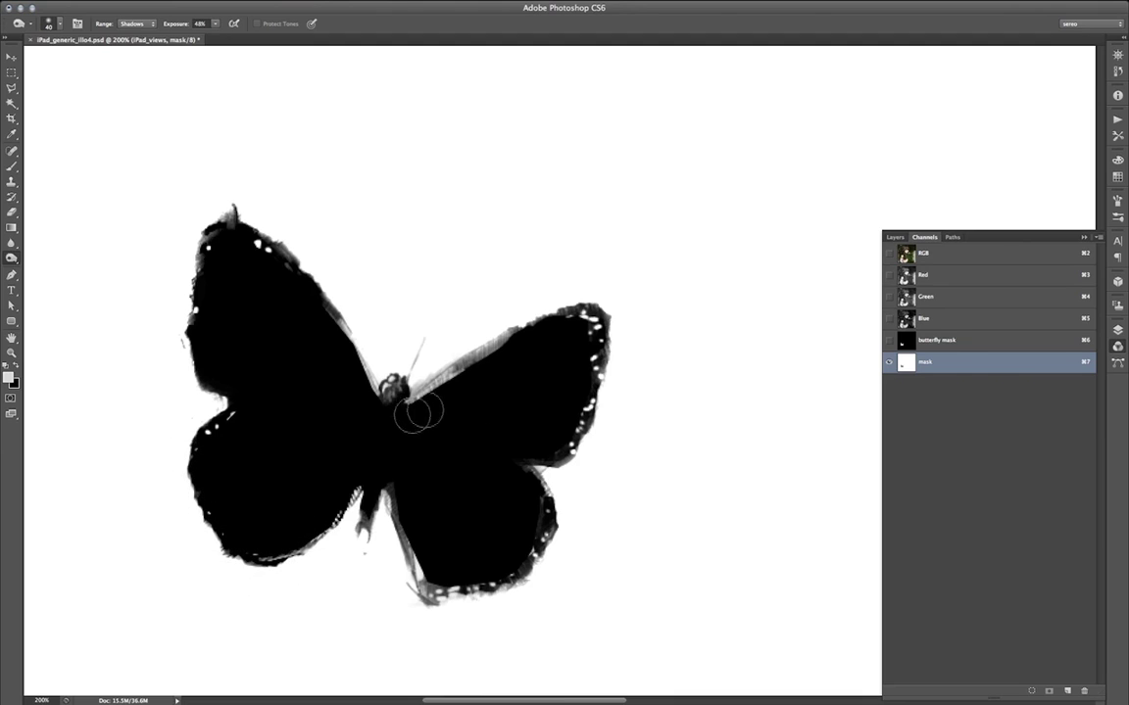
pyautogui.moveTo(512, 345)
pyautogui.mouseDown()
pyautogui.moveTo(420, 412)
pyautogui.moveTo(524, 325)
pyautogui.moveTo(401, 420)
pyautogui.moveTo(515, 330)
pyautogui.moveTo(403, 380)
pyautogui.mouseUp()
pyautogui.moveTo(510, 335)
pyautogui.mouseDown()
pyautogui.moveTo(389, 420)
pyautogui.moveTo(457, 366)
pyautogui.mouseUp()
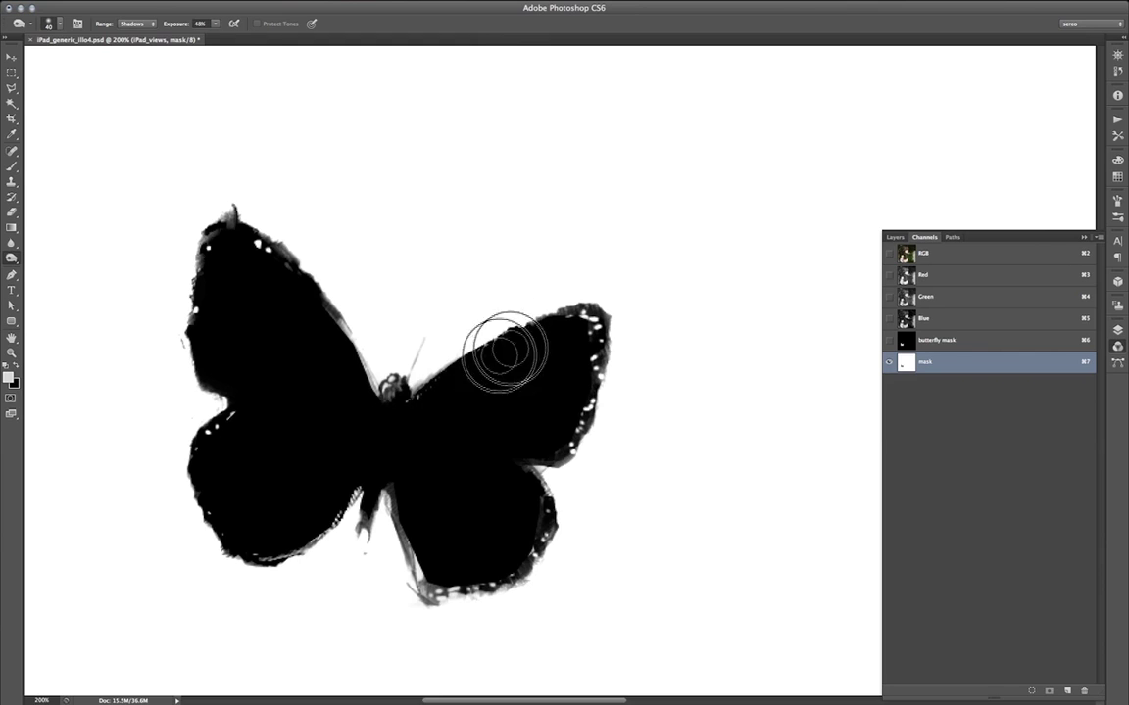
pyautogui.moveTo(464, 378); pyautogui.dragTo(449, 387)
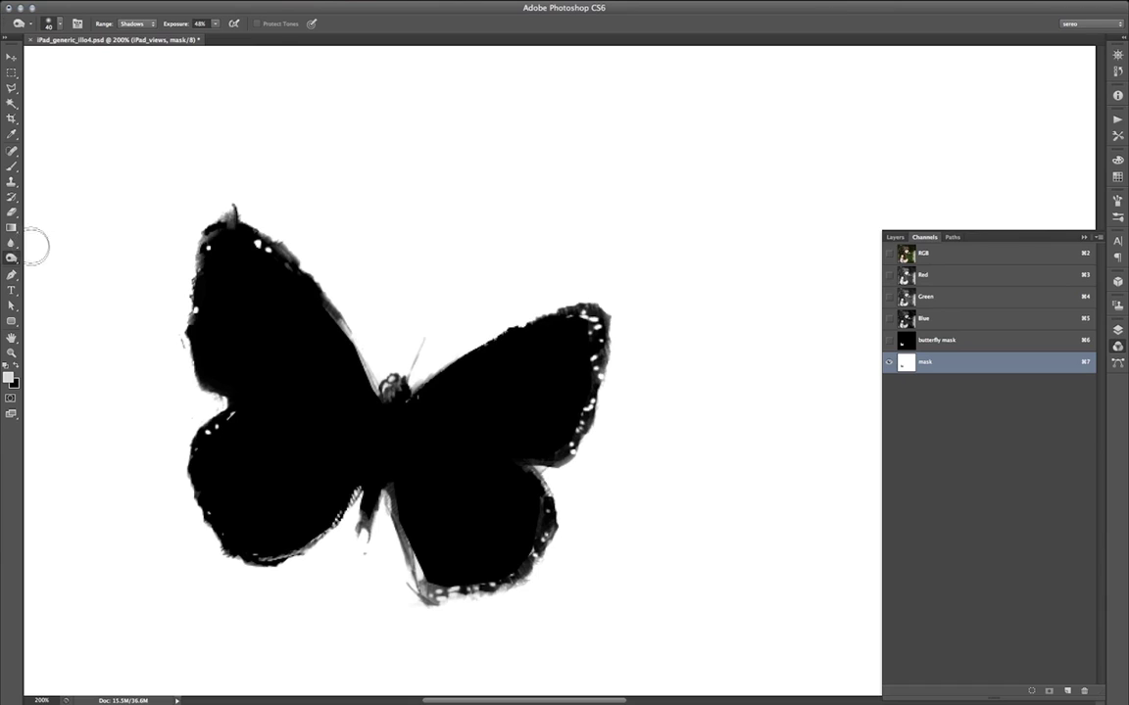
# Step: Burn the right wings' outer edges, the right lower wing's inner edge, the head and the antenna darker
pyautogui.click(13, 259)
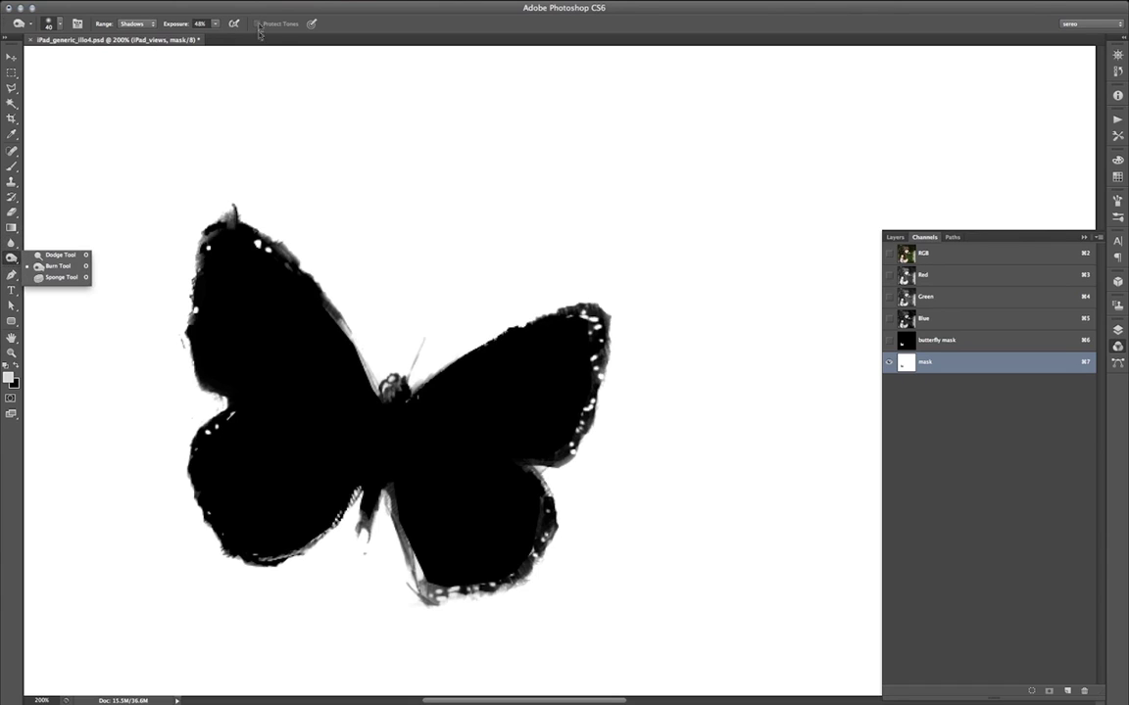
pyautogui.click(586, 358)
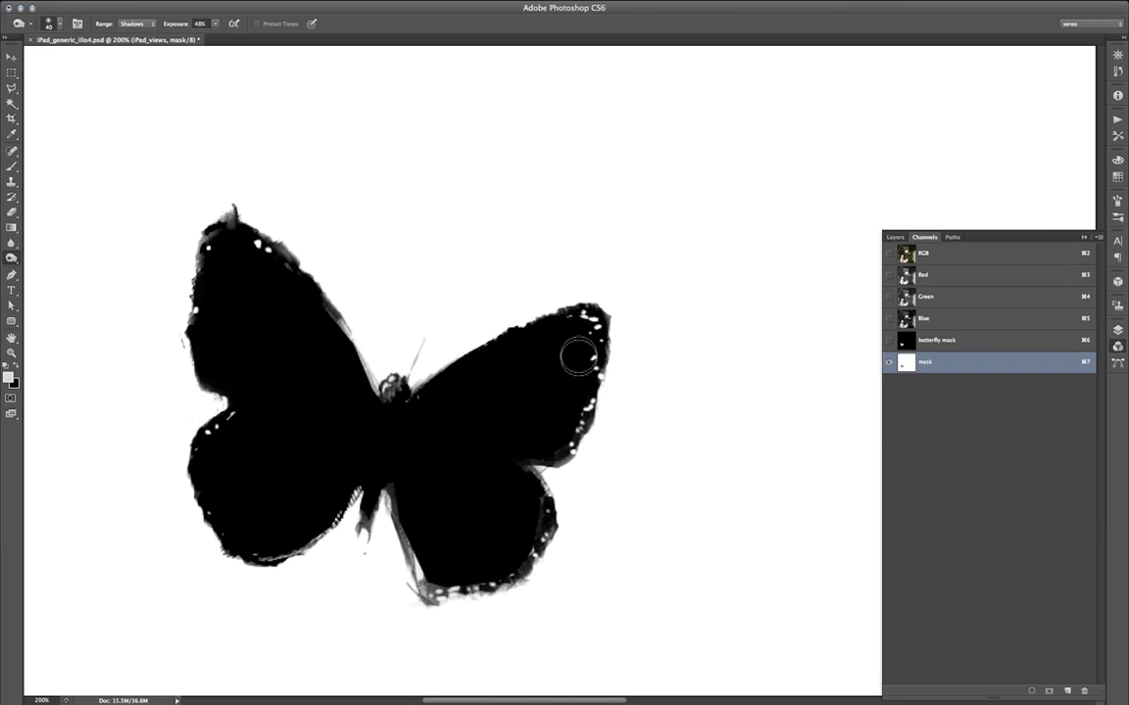
pyautogui.click(573, 428)
pyautogui.click(562, 453)
pyautogui.click(565, 451)
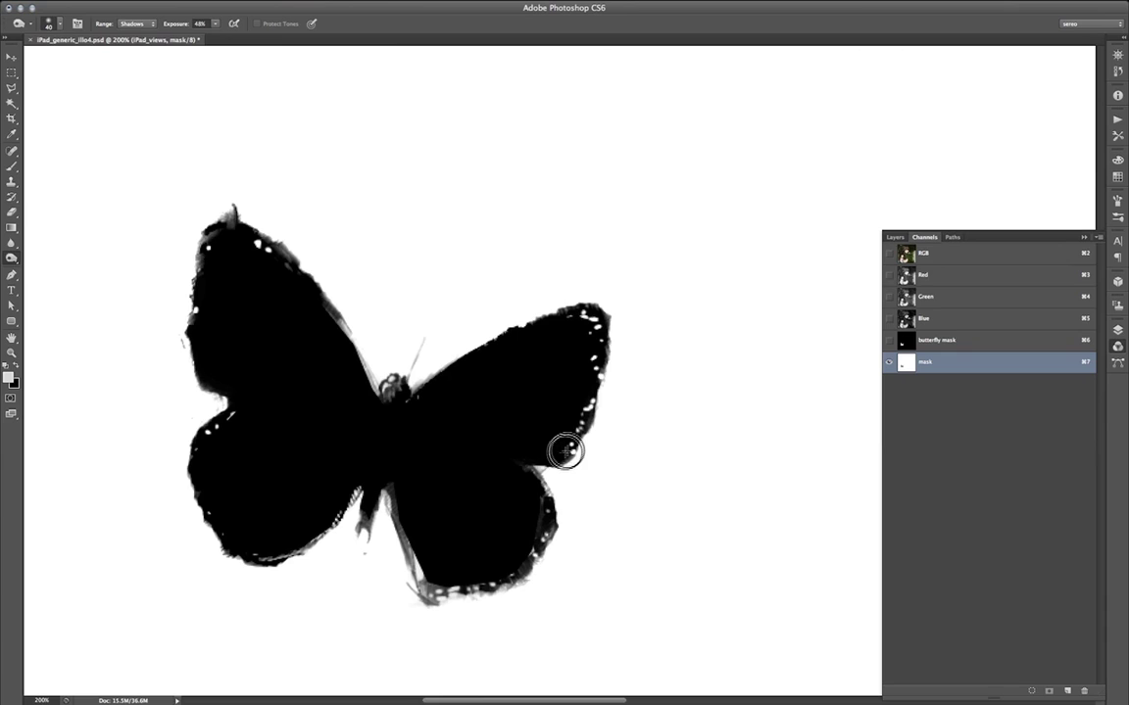
pyautogui.moveTo(555, 465)
pyautogui.mouseDown()
pyautogui.moveTo(497, 466)
pyautogui.moveTo(514, 470)
pyautogui.moveTo(534, 508)
pyautogui.moveTo(538, 495)
pyautogui.moveTo(518, 558)
pyautogui.moveTo(545, 525)
pyautogui.moveTo(513, 568)
pyautogui.moveTo(430, 572)
pyautogui.moveTo(402, 497)
pyautogui.mouseUp()
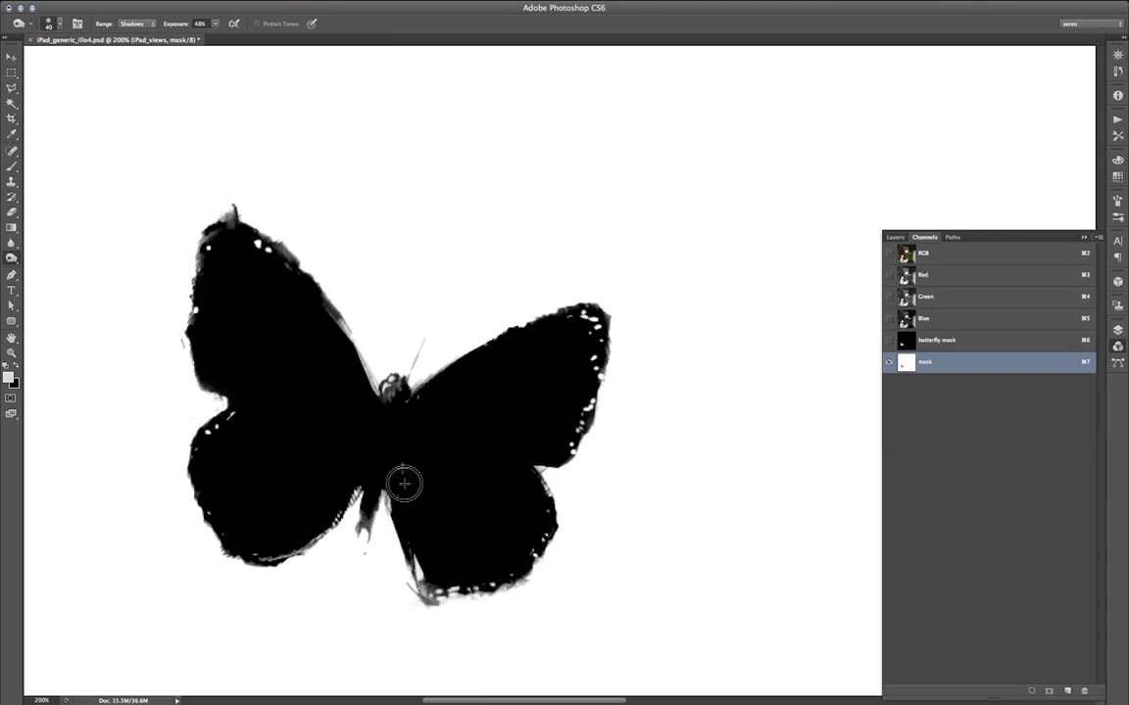
pyautogui.moveTo(386, 403); pyautogui.dragTo(399, 378)
pyautogui.moveTo(426, 338)
pyautogui.mouseDown()
pyautogui.moveTo(396, 401)
pyautogui.moveTo(427, 330)
pyautogui.mouseUp()
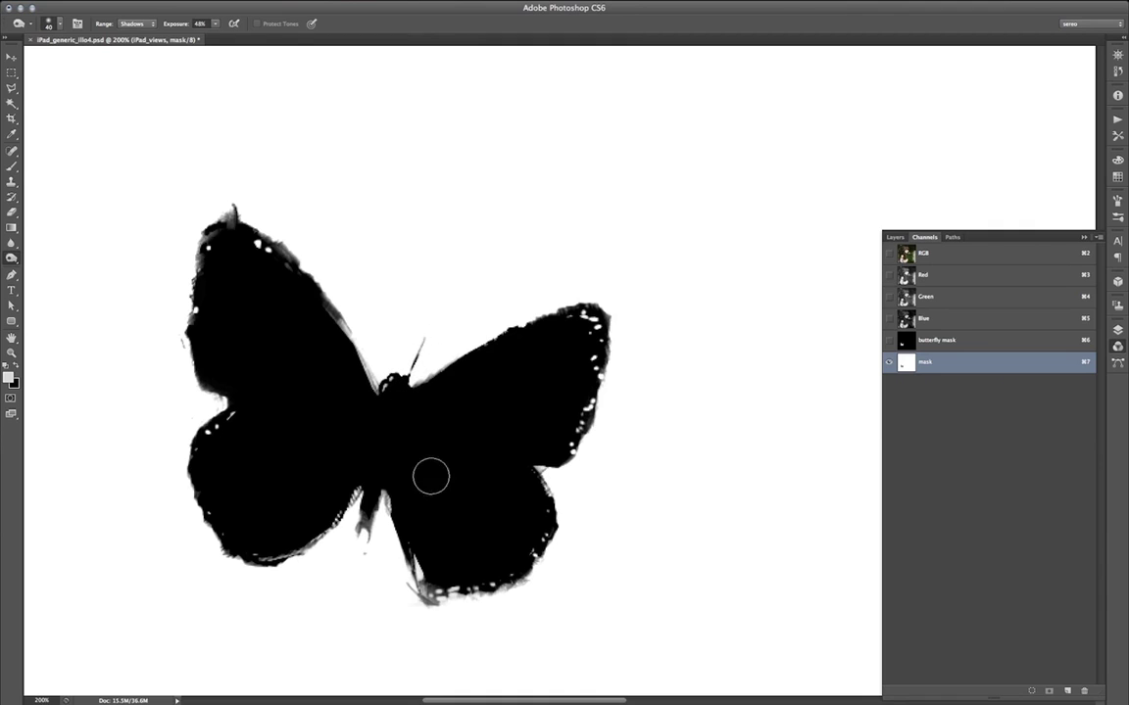
# Step: Compare the black butterfly mask repeatedly with the red overlay on the colour image, checking the wing edges
pyautogui.press('`')
pyautogui.press('`')
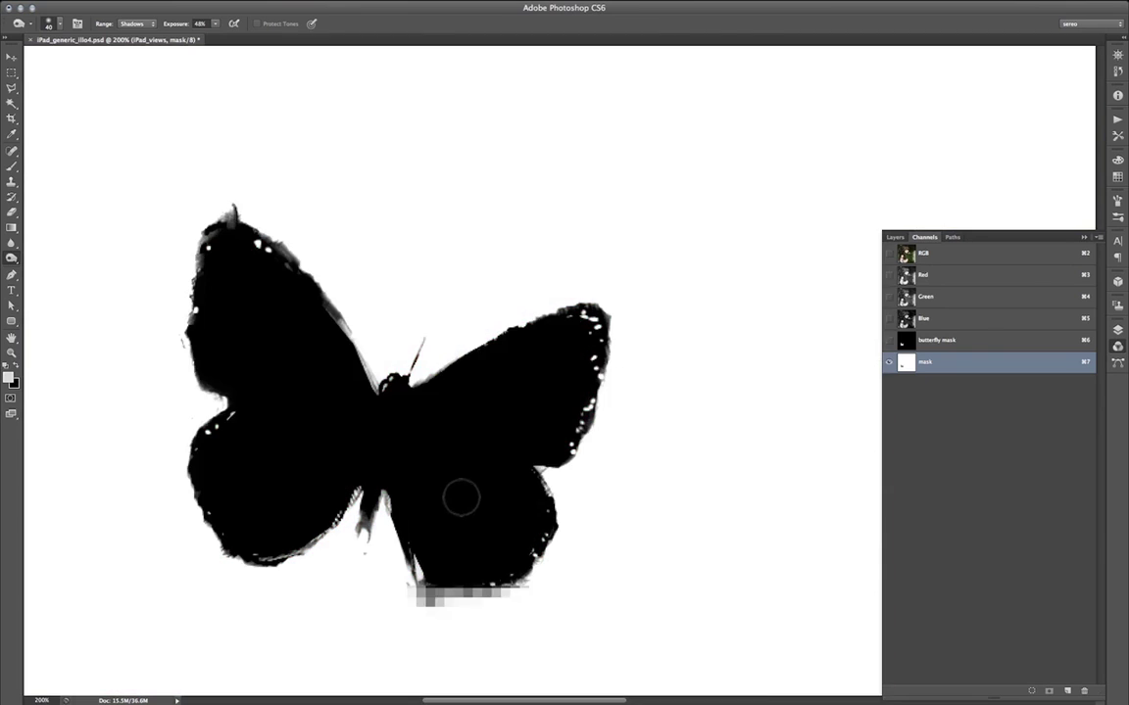
pyautogui.press('`')
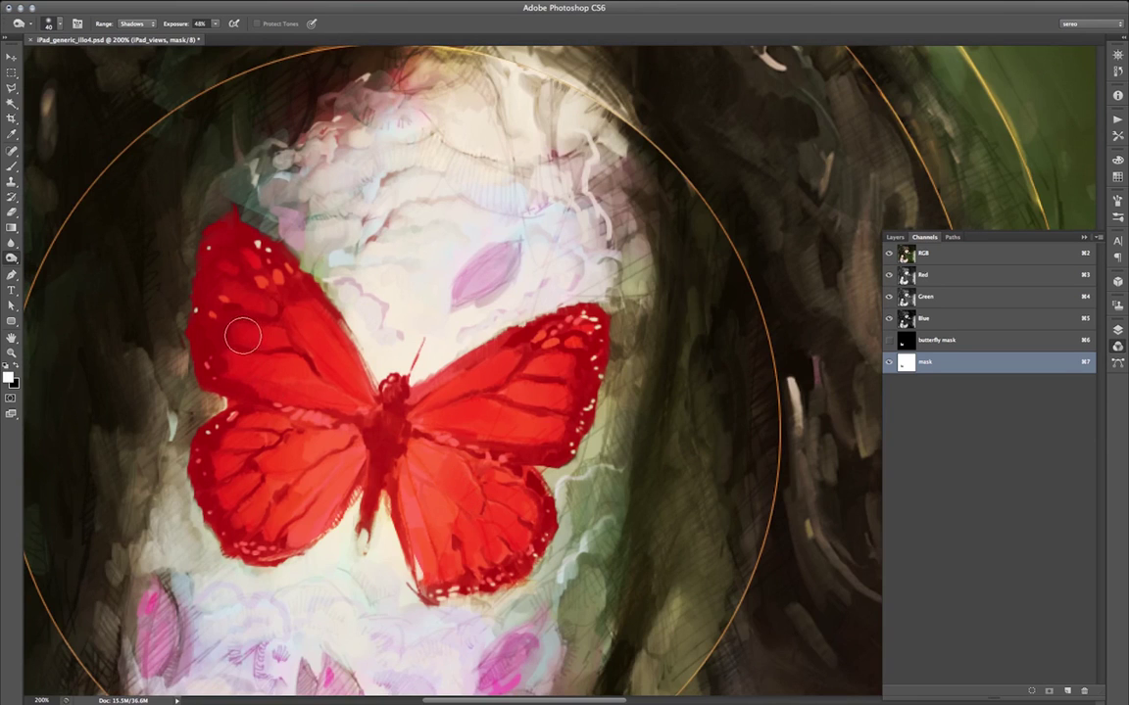
pyautogui.press('`')
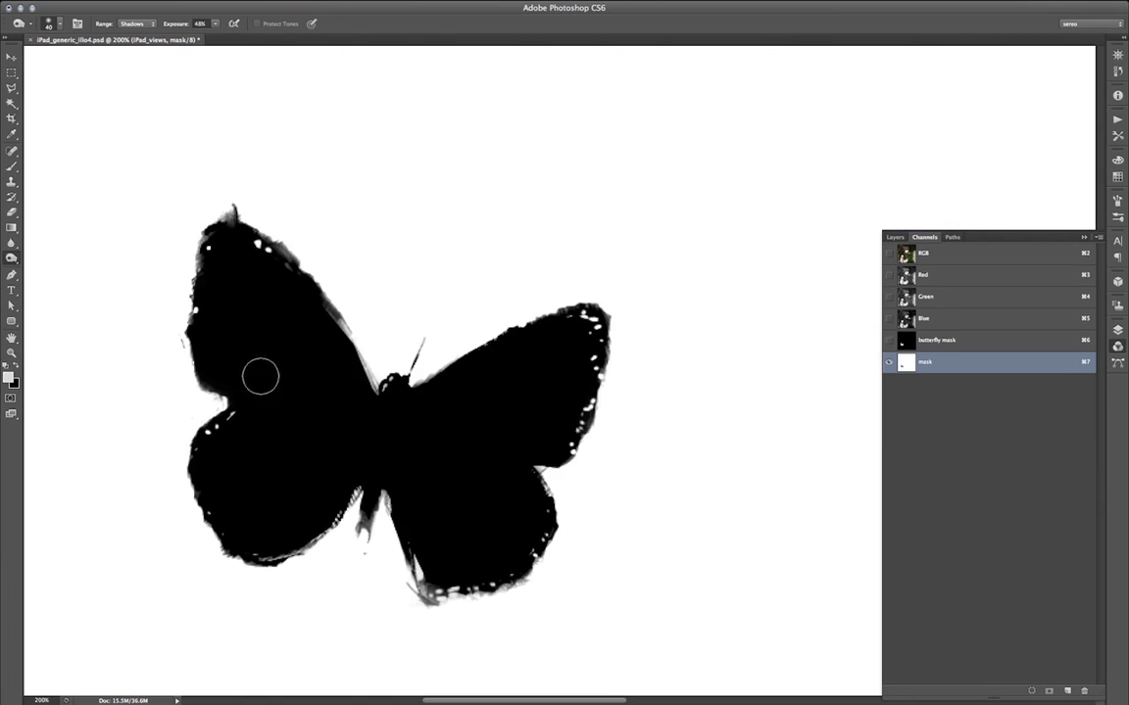
pyautogui.press('`')
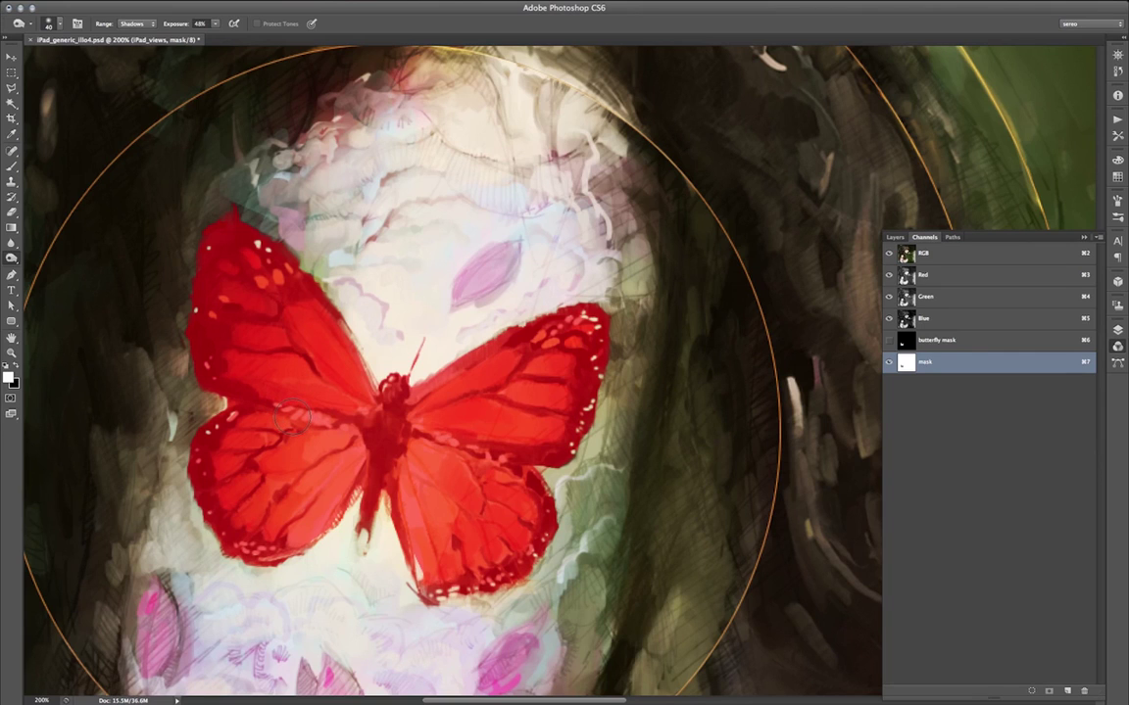
pyautogui.press('`')
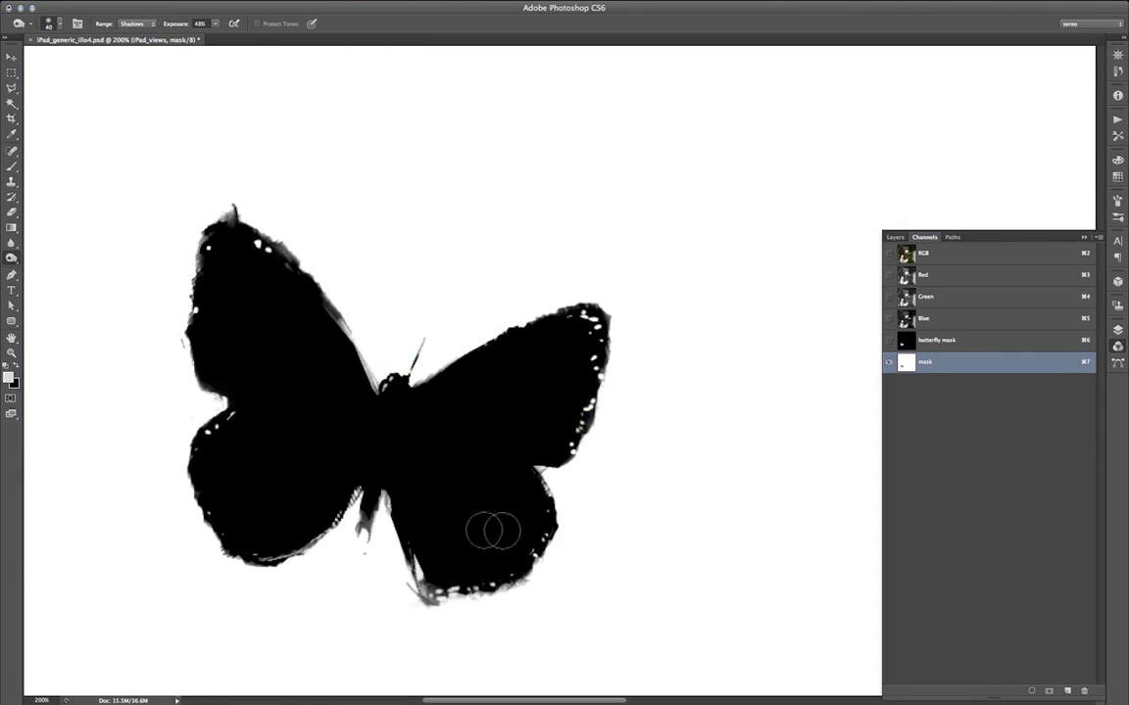
pyautogui.press('`')
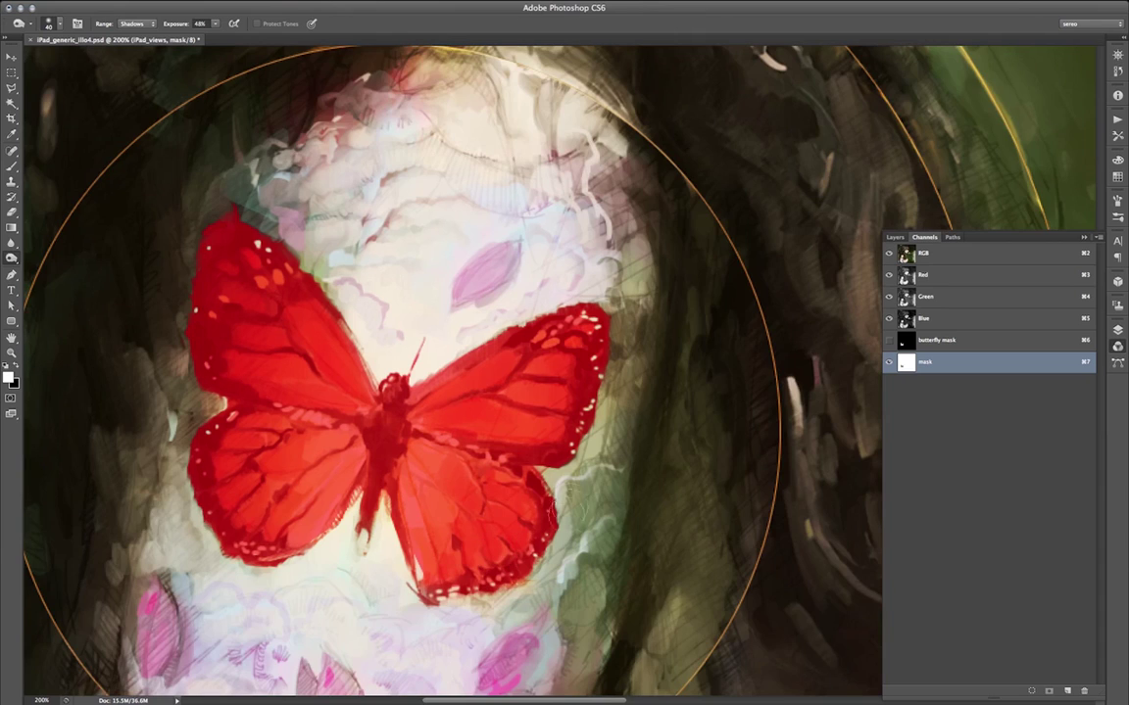
pyautogui.press('`')
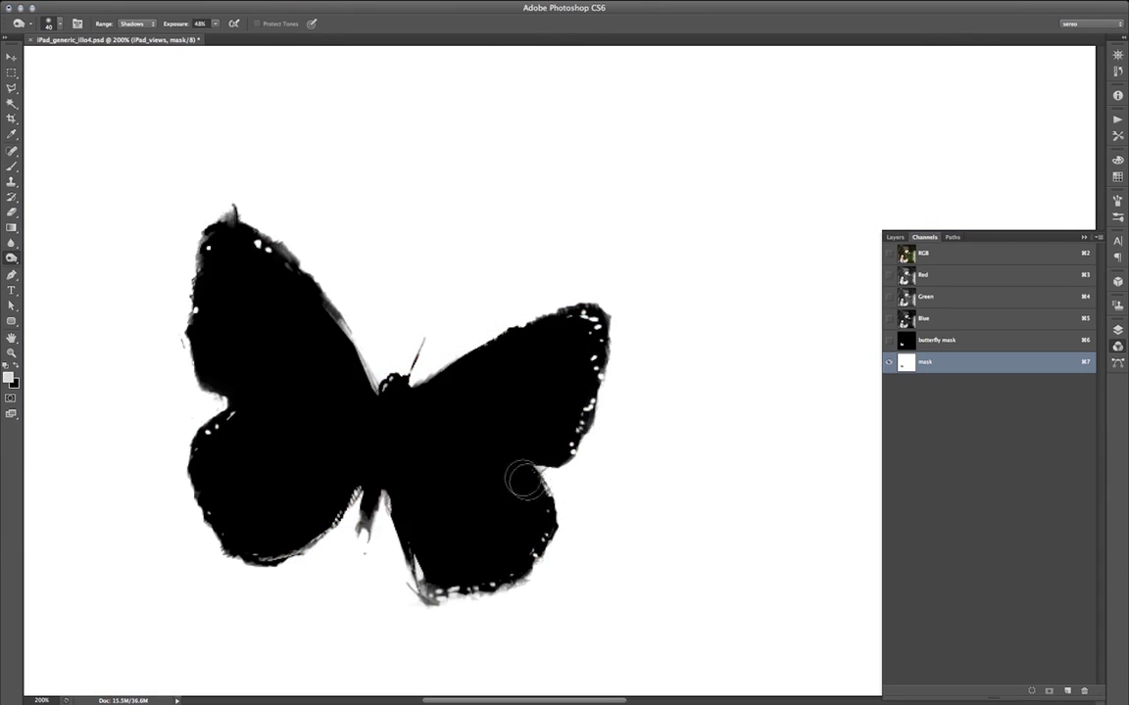
pyautogui.press('`')
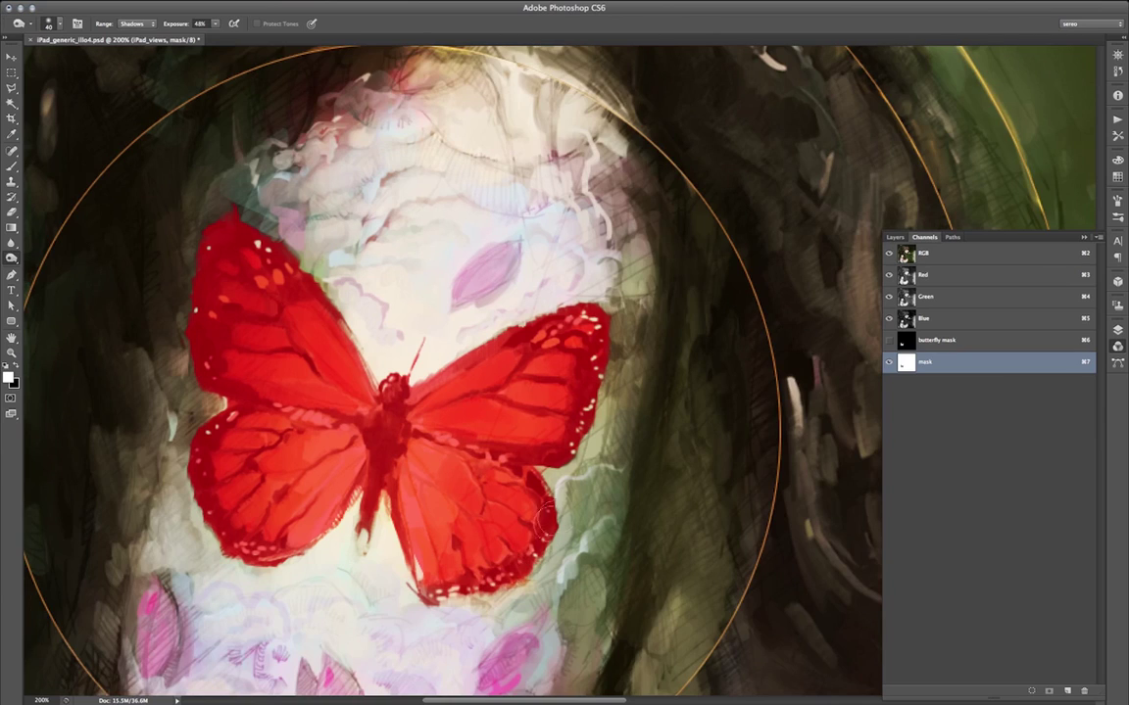
pyautogui.press('`')
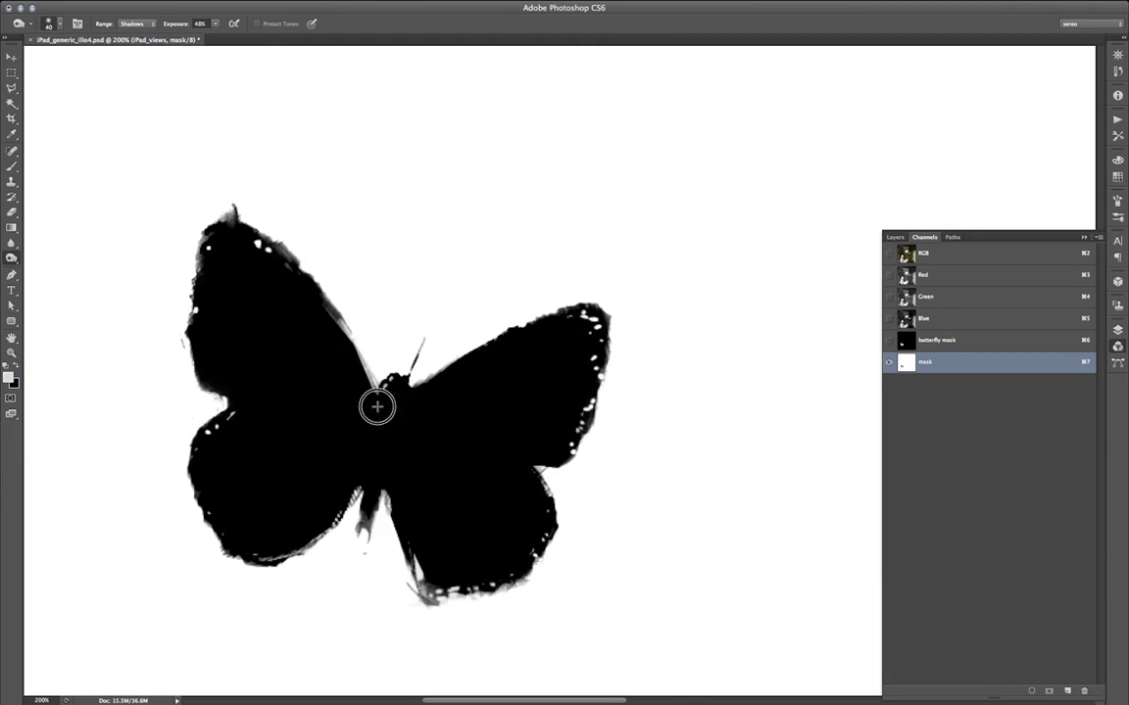
# Step: Burn the grey areas beside the head, along the abdomen and on the right lower wing's inner and lower edges
pyautogui.press(']')
pyautogui.press(']')
pyautogui.press(']')
pyautogui.press(']')
pyautogui.moveTo(364, 370)
pyautogui.mouseDown()
pyautogui.moveTo(372, 385)
pyautogui.moveTo(352, 378)
pyautogui.moveTo(396, 409)
pyautogui.mouseUp()
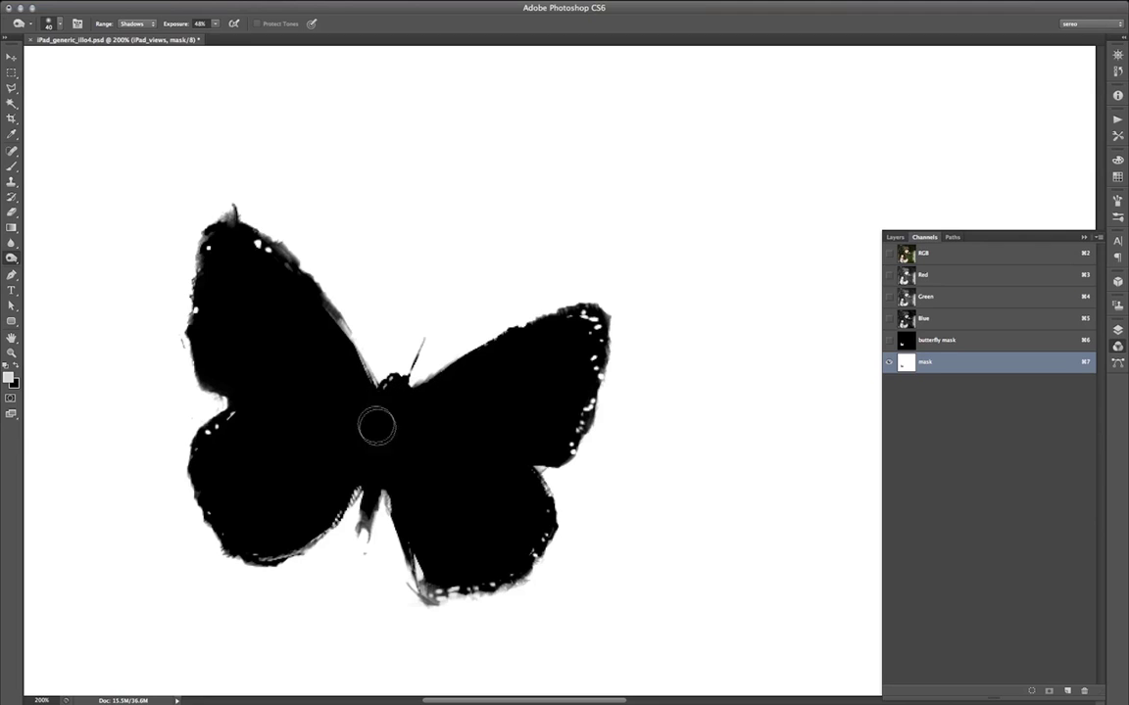
pyautogui.moveTo(379, 500)
pyautogui.mouseDown()
pyautogui.moveTo(365, 527)
pyautogui.moveTo(381, 493)
pyautogui.moveTo(419, 527)
pyautogui.moveTo(448, 580)
pyautogui.moveTo(432, 595)
pyautogui.moveTo(419, 550)
pyautogui.moveTo(429, 583)
pyautogui.moveTo(426, 571)
pyautogui.moveTo(497, 571)
pyautogui.moveTo(432, 546)
pyautogui.mouseUp()
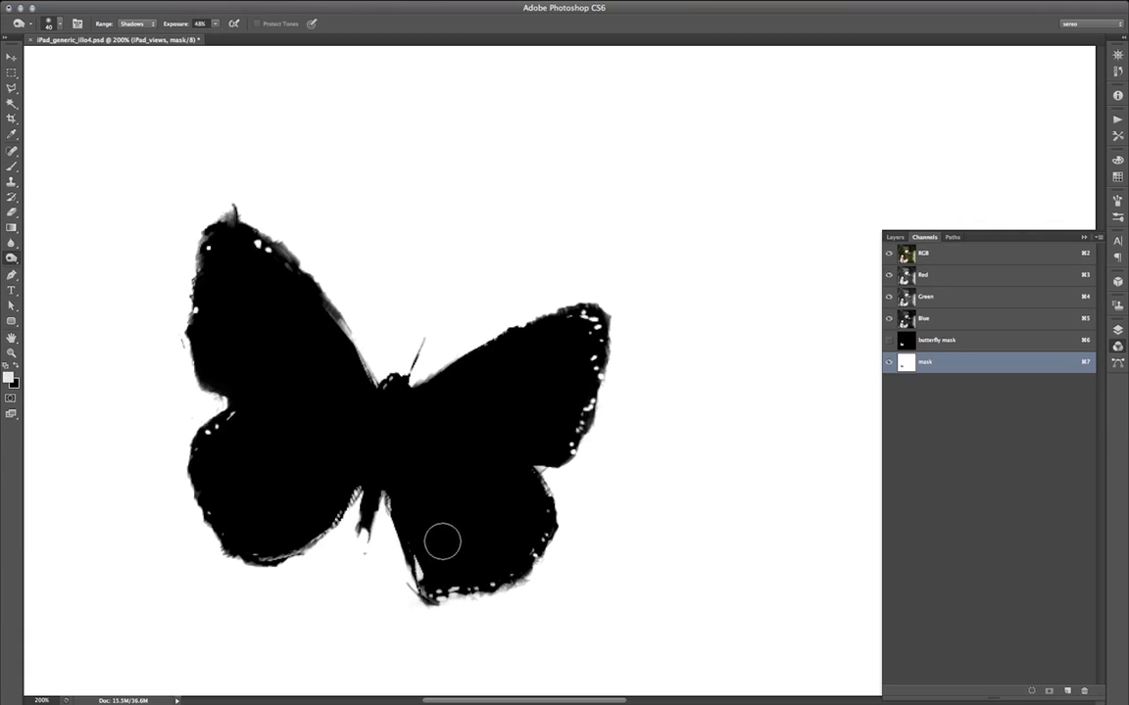
# Step: Check the mask against the colour image and burn the left upper wing's upper edge from the head to the tip
pyautogui.press('`')
pyautogui.press('`')
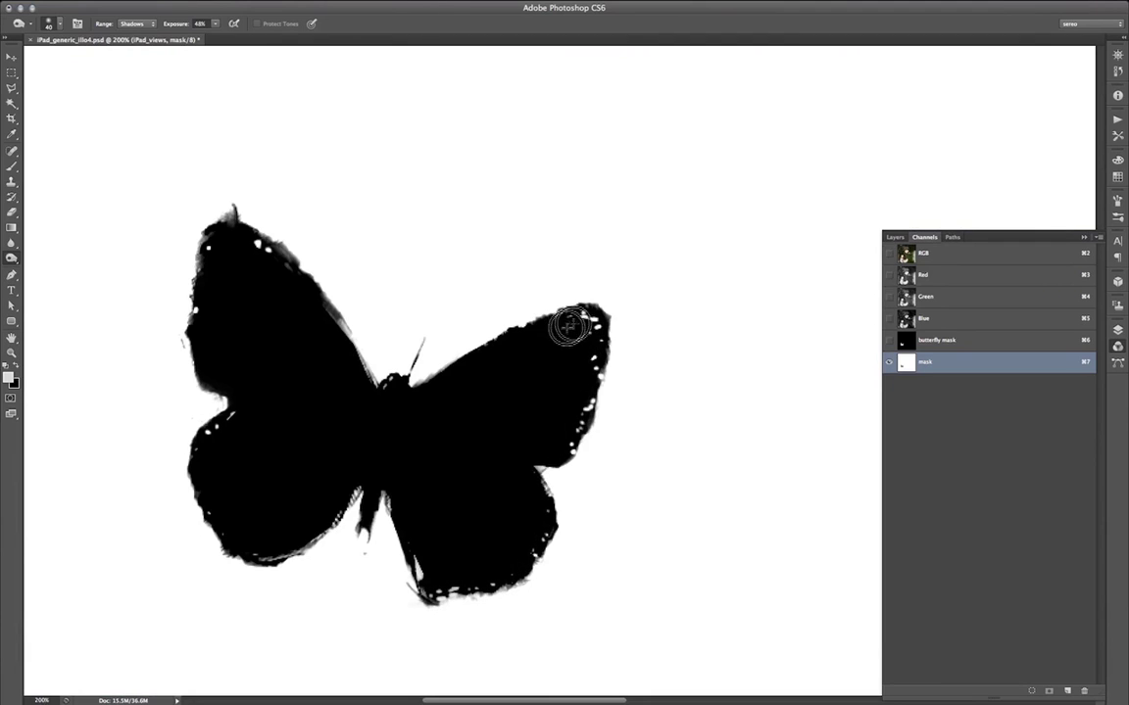
pyautogui.moveTo(353, 358)
pyautogui.mouseDown()
pyautogui.moveTo(270, 252)
pyautogui.moveTo(307, 274)
pyautogui.moveTo(214, 202)
pyautogui.mouseUp()
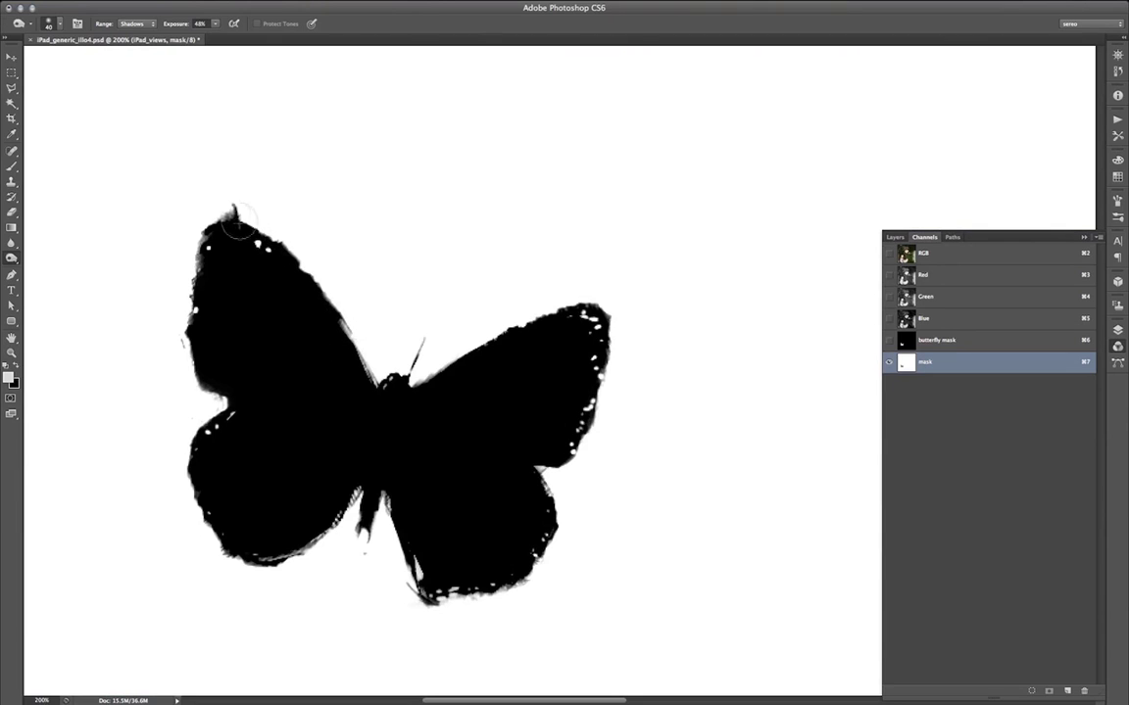
# Step: Show the mask over the colour image and set the mask channel's overlay opacity to 25%
pyautogui.press('`')
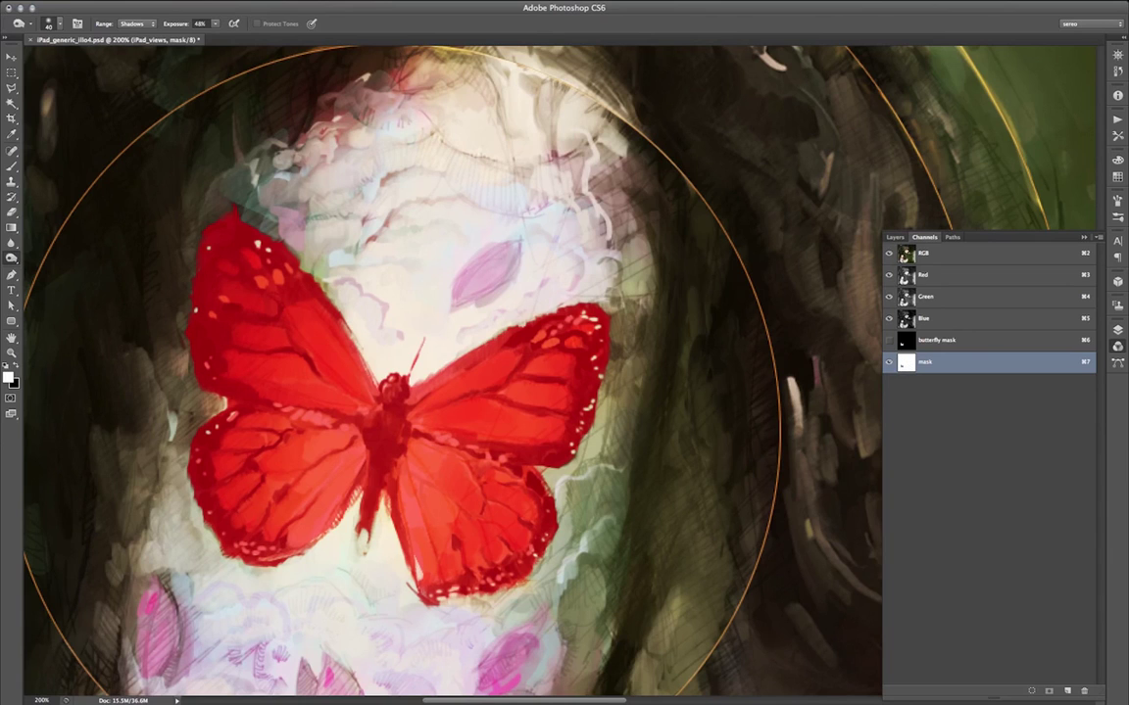
pyautogui.moveTo(13, 257); pyautogui.dragTo(767, 123)
pyautogui.doubleClick(745, 243)
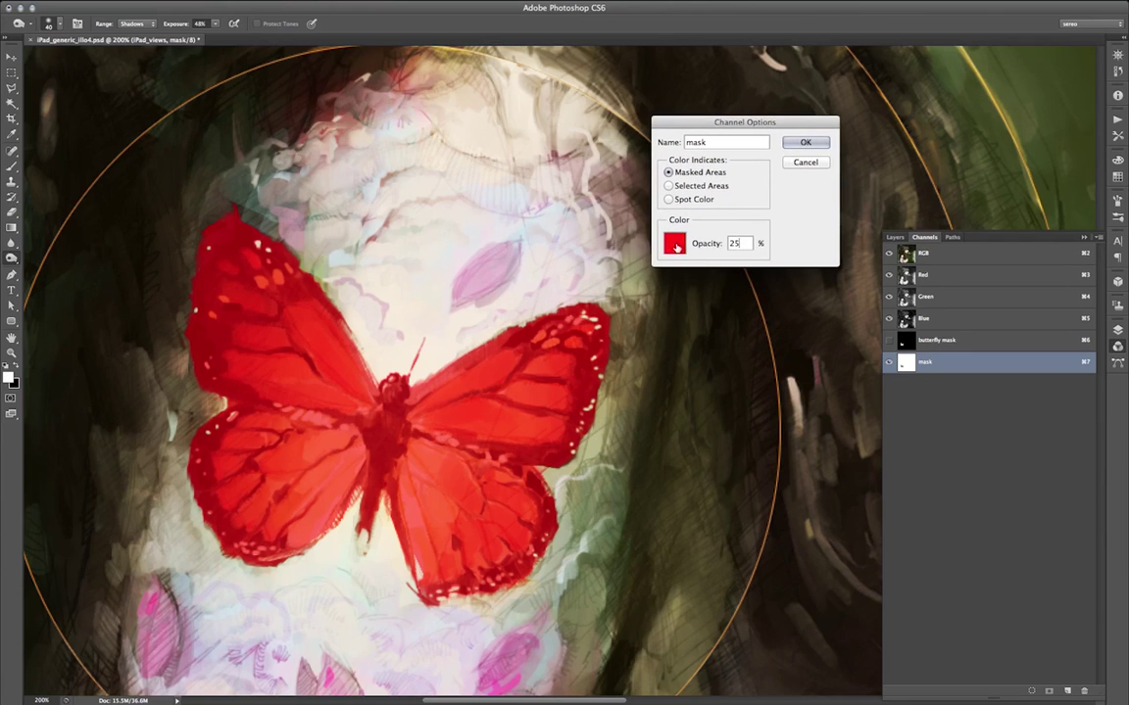
pyautogui.write('25')
pyautogui.press('Return')
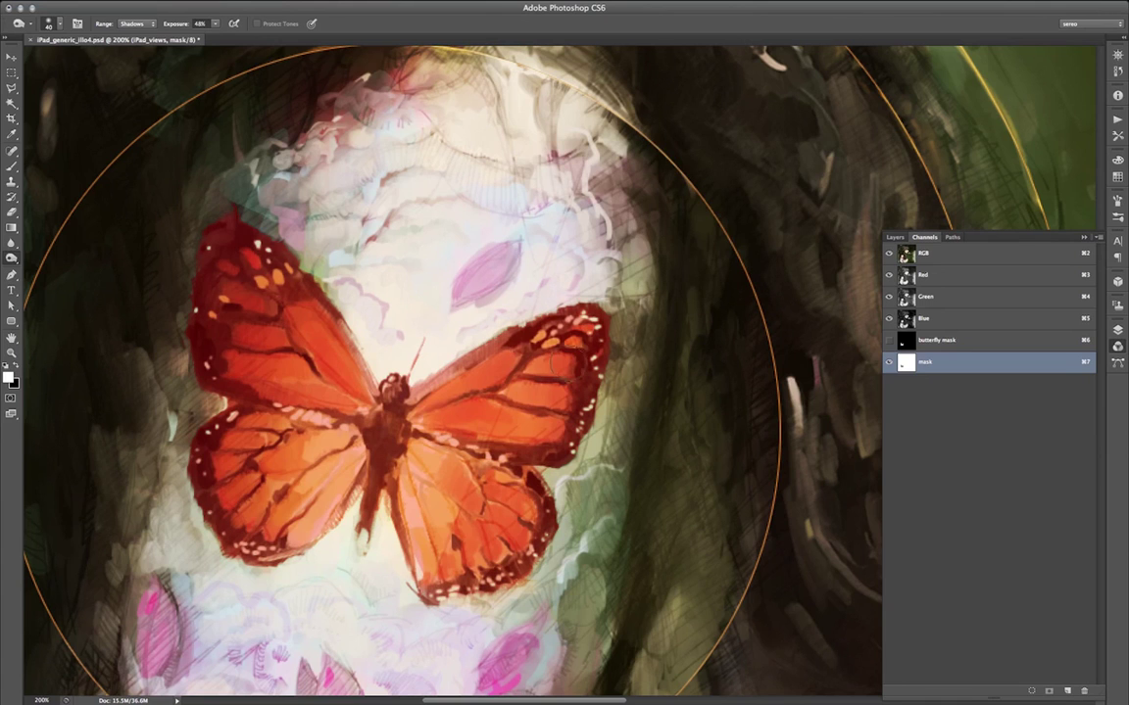
# Step: Compare the mask with the colour image through the lighter overlay, checking the butterfly's edges and white wing spots
pyautogui.press('`')
pyautogui.press('`')
pyautogui.press('`')
pyautogui.press('`')
pyautogui.press('`')
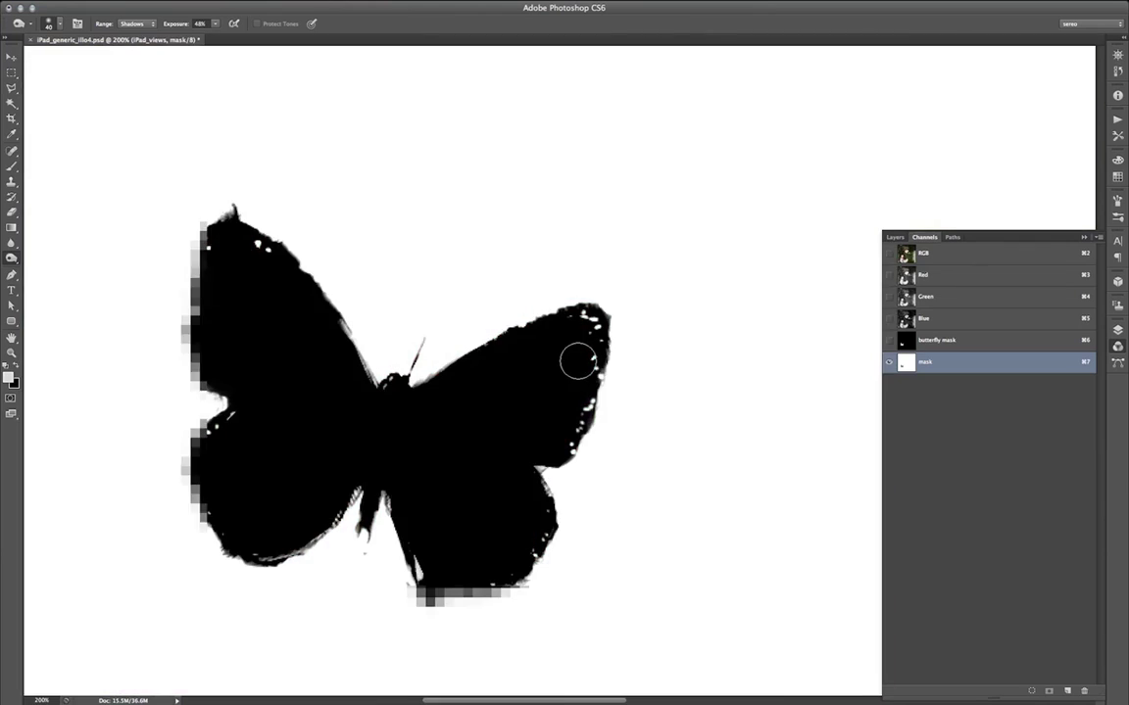
pyautogui.press('`')
pyautogui.press('`')
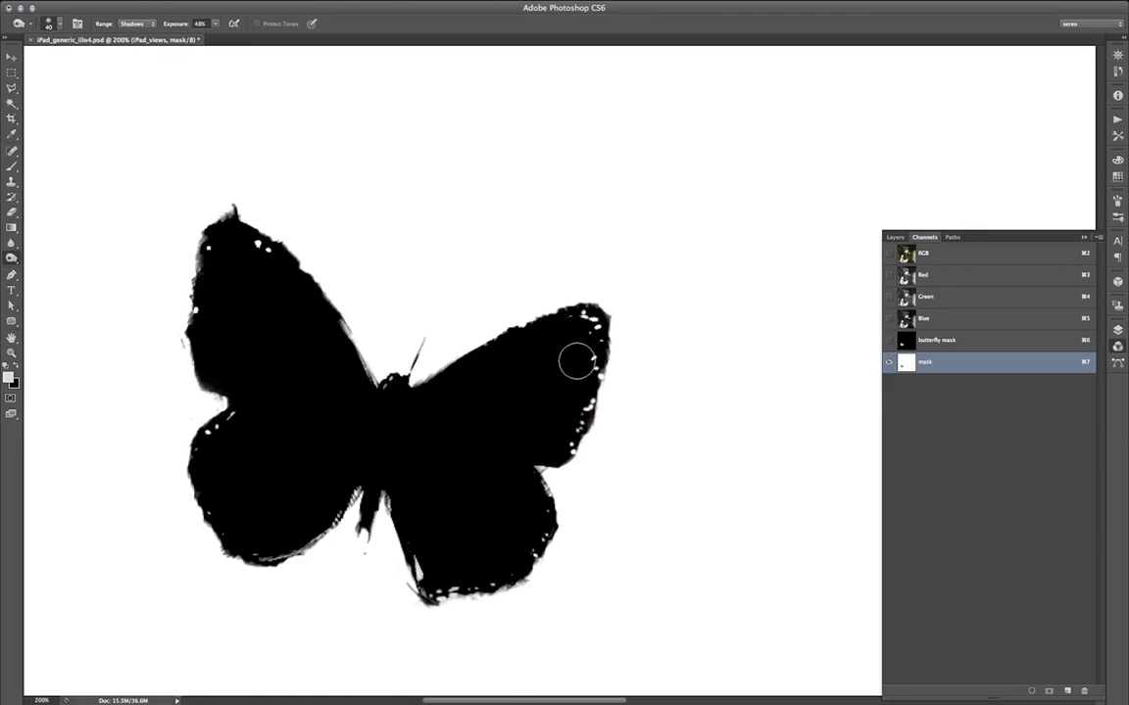
# Step: Dodge the grey fringe beside the left upper wing's tip and in the notch between the left wings, comparing with the colour image
pyautogui.press('`')
pyautogui.press('`')
pyautogui.moveTo(12, 258); pyautogui.dragTo(41, 253)
pyautogui.moveTo(188, 241); pyautogui.dragTo(221, 218)
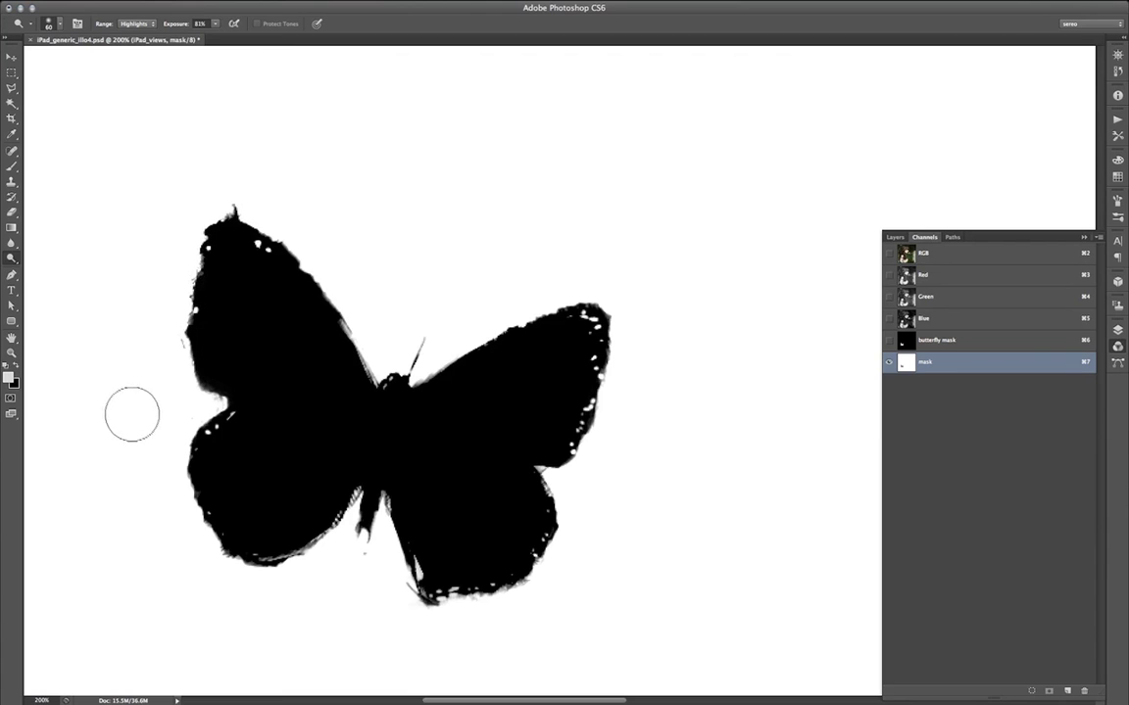
pyautogui.press('`')
pyautogui.press('`')
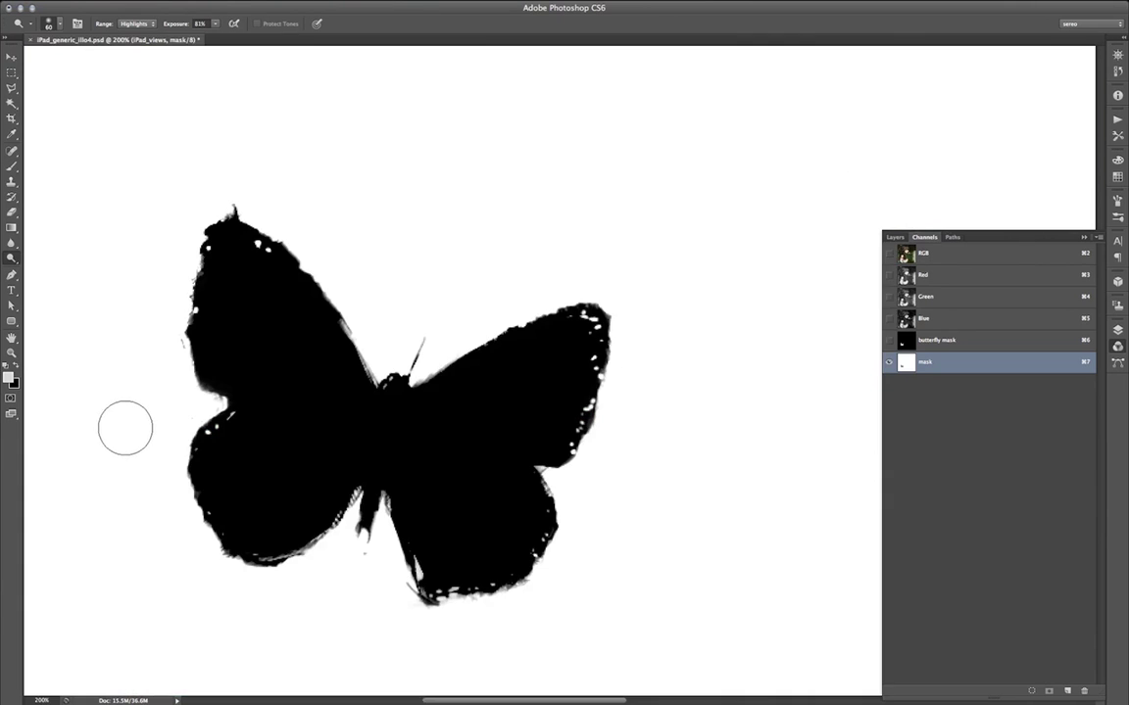
pyautogui.press('`')
pyautogui.press('`')
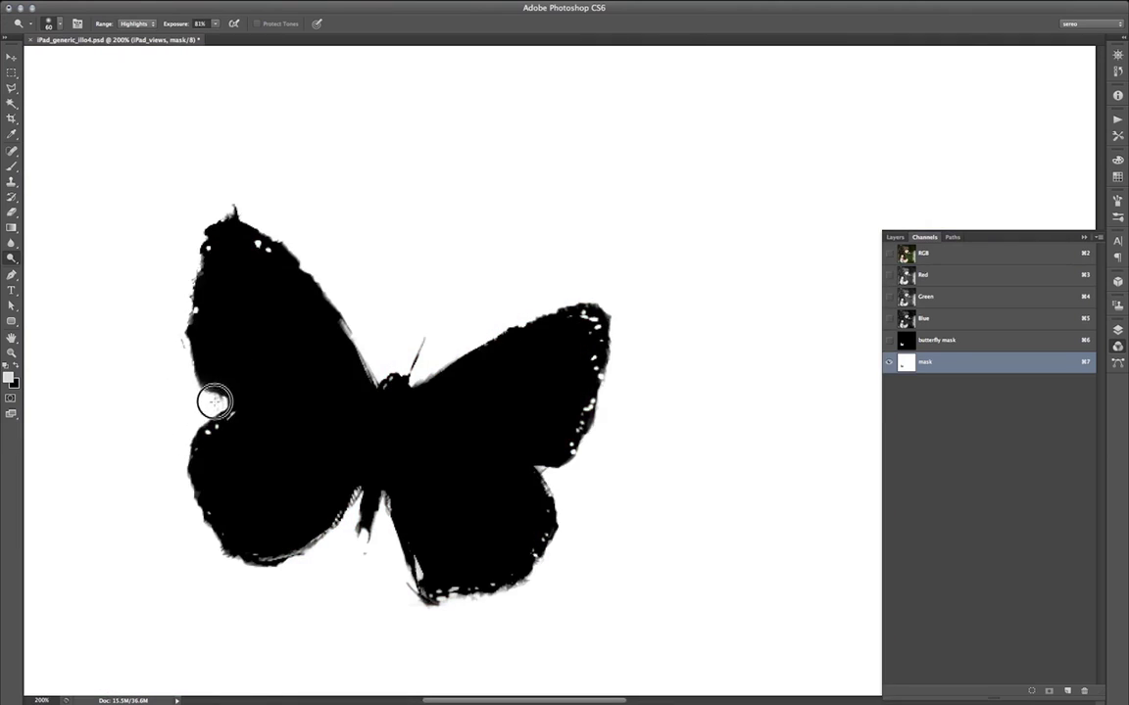
pyautogui.press('`')
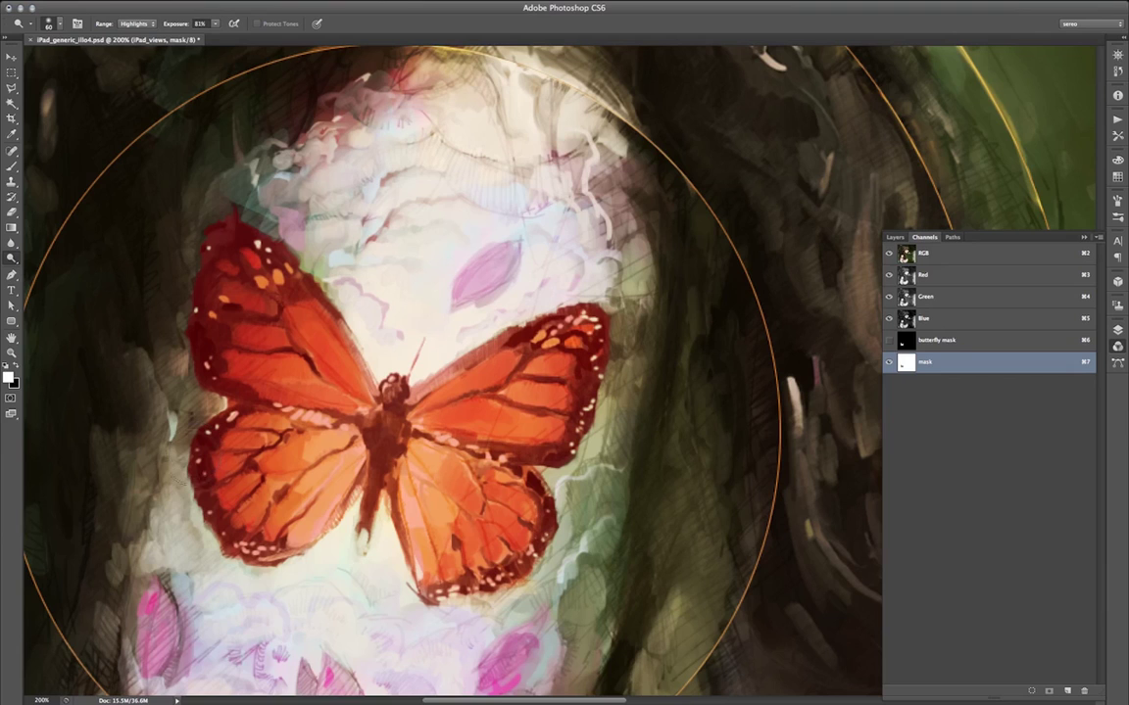
pyautogui.press('`')
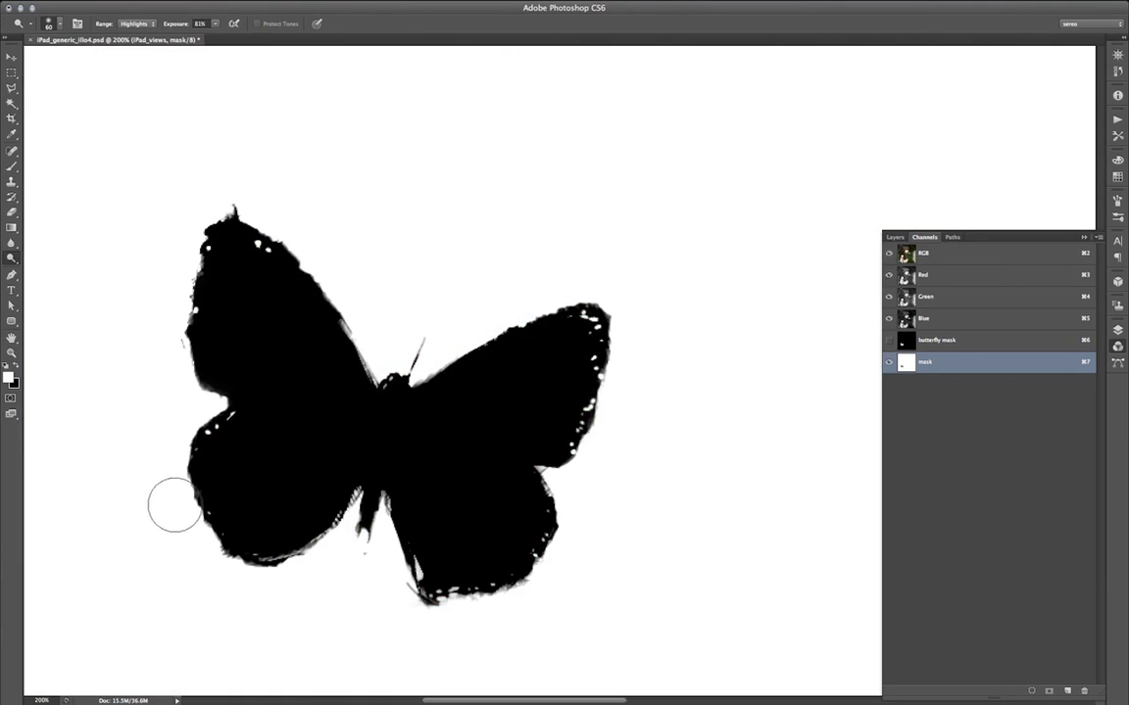
# Step: Burn the grey streaks along the left lower wing's bottom and inner edge, checking the mask against the colour image
pyautogui.press('`')
pyautogui.press('`')
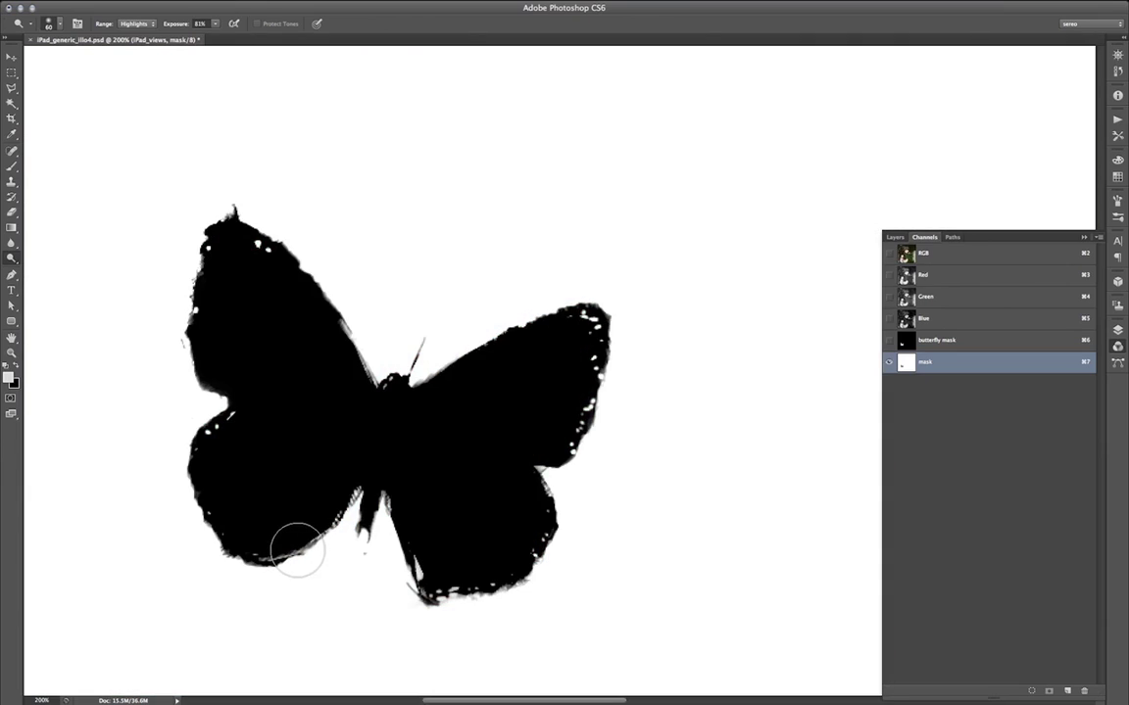
pyautogui.moveTo(12, 257); pyautogui.dragTo(59, 263)
pyautogui.moveTo(305, 540)
pyautogui.mouseDown()
pyautogui.moveTo(257, 554)
pyautogui.moveTo(312, 538)
pyautogui.moveTo(292, 548)
pyautogui.moveTo(350, 501)
pyautogui.mouseUp()
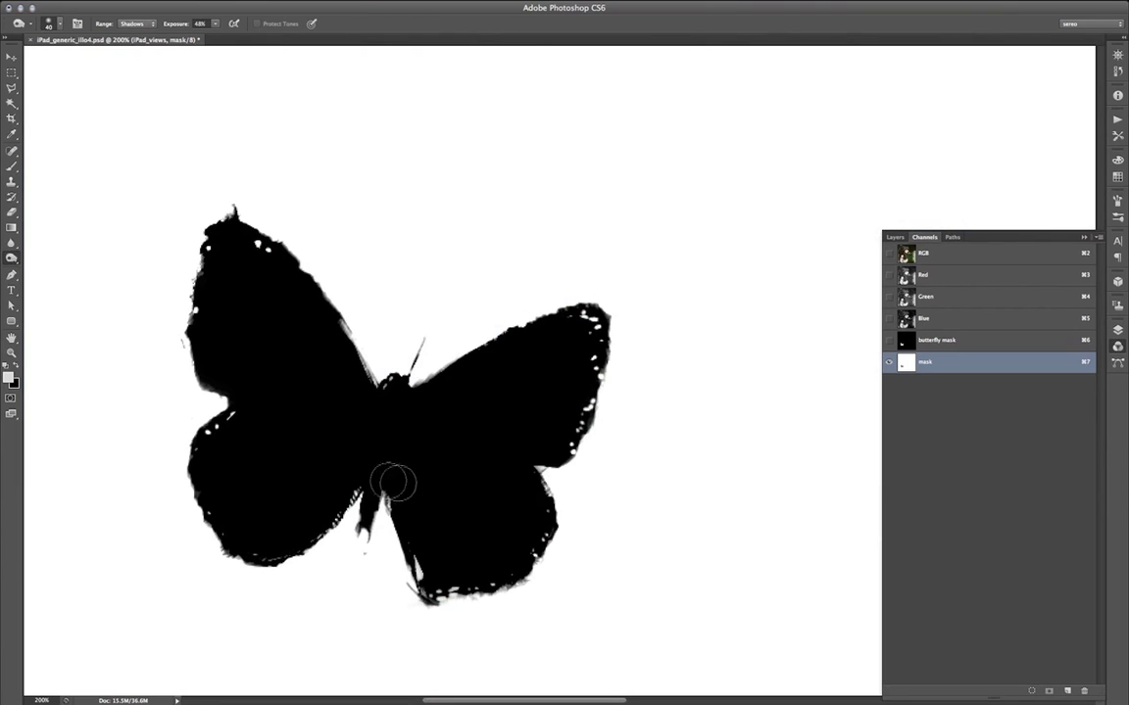
pyautogui.press('`')
pyautogui.press('`')
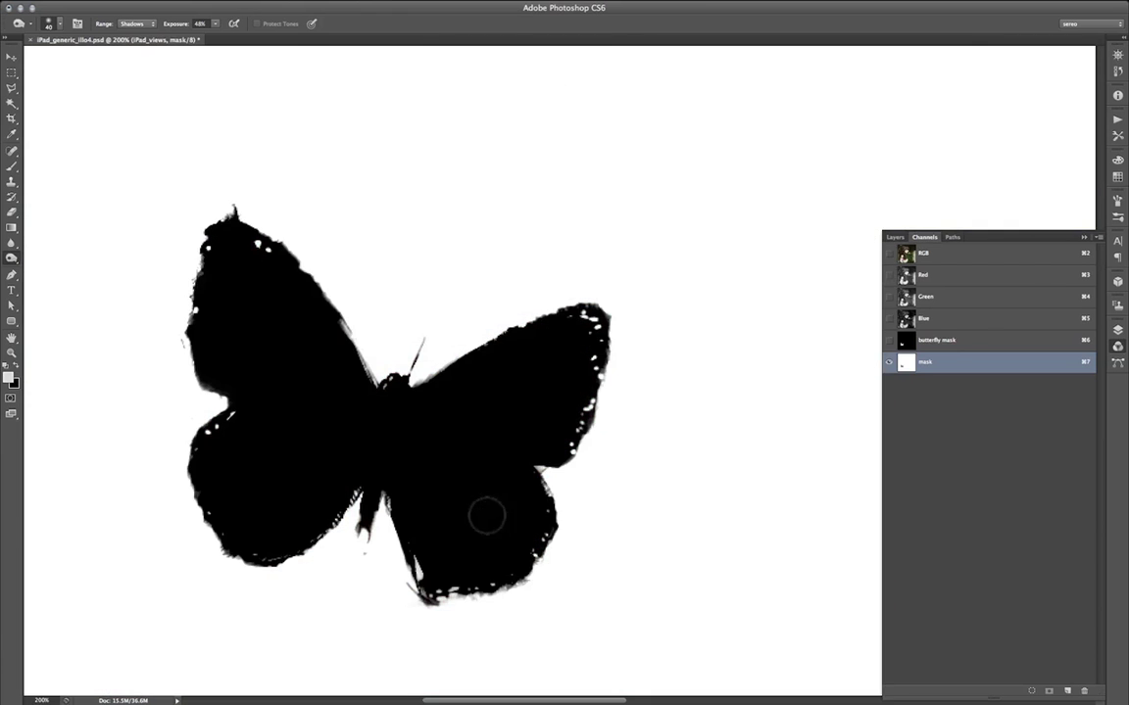
pyautogui.press('`')
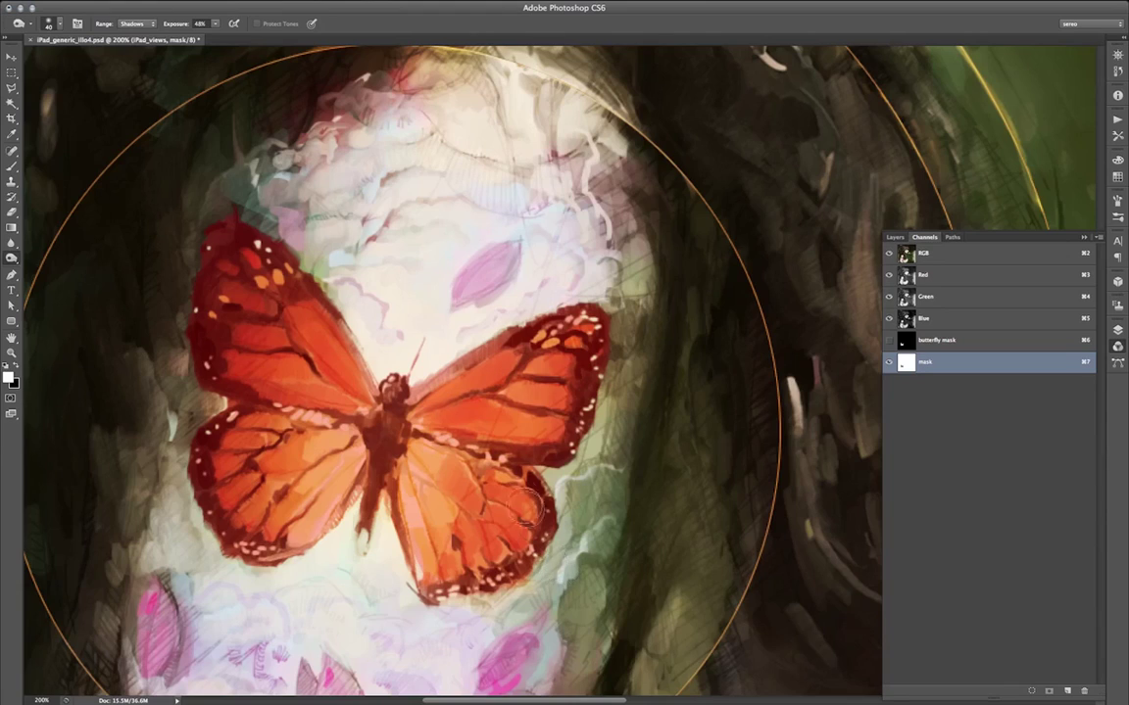
pyautogui.press('`')
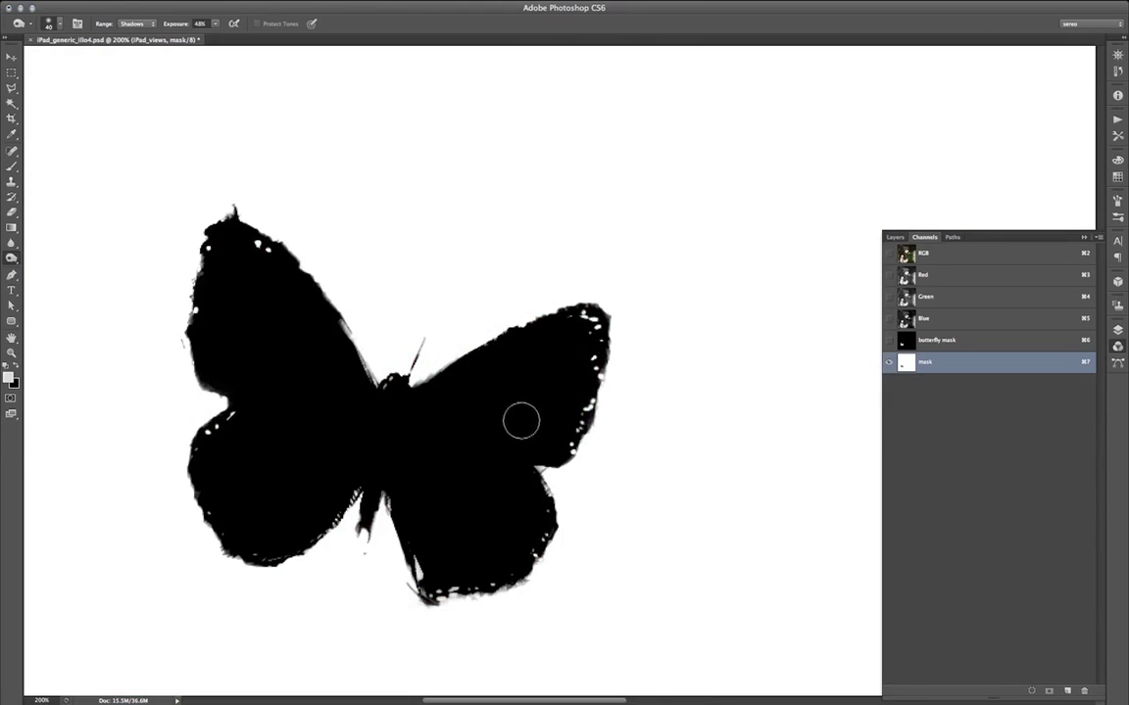
# Step: Choose the Brush tool with the Hard Round 30 tip
pyautogui.press('b')
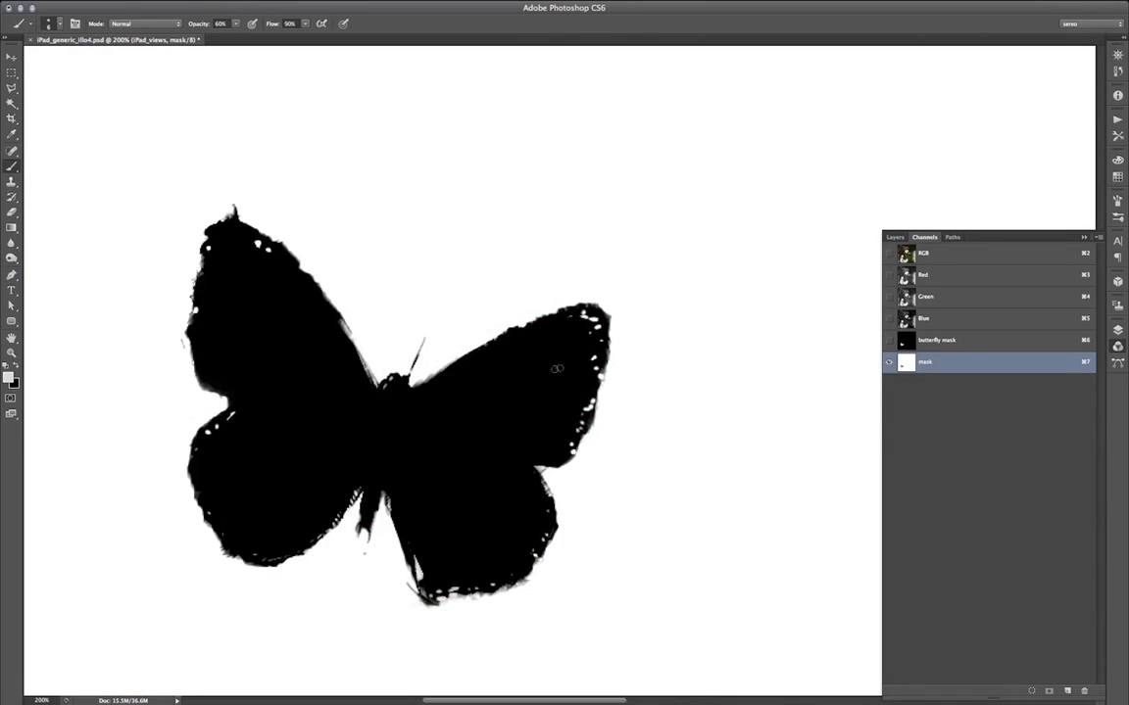
pyautogui.press('F5')
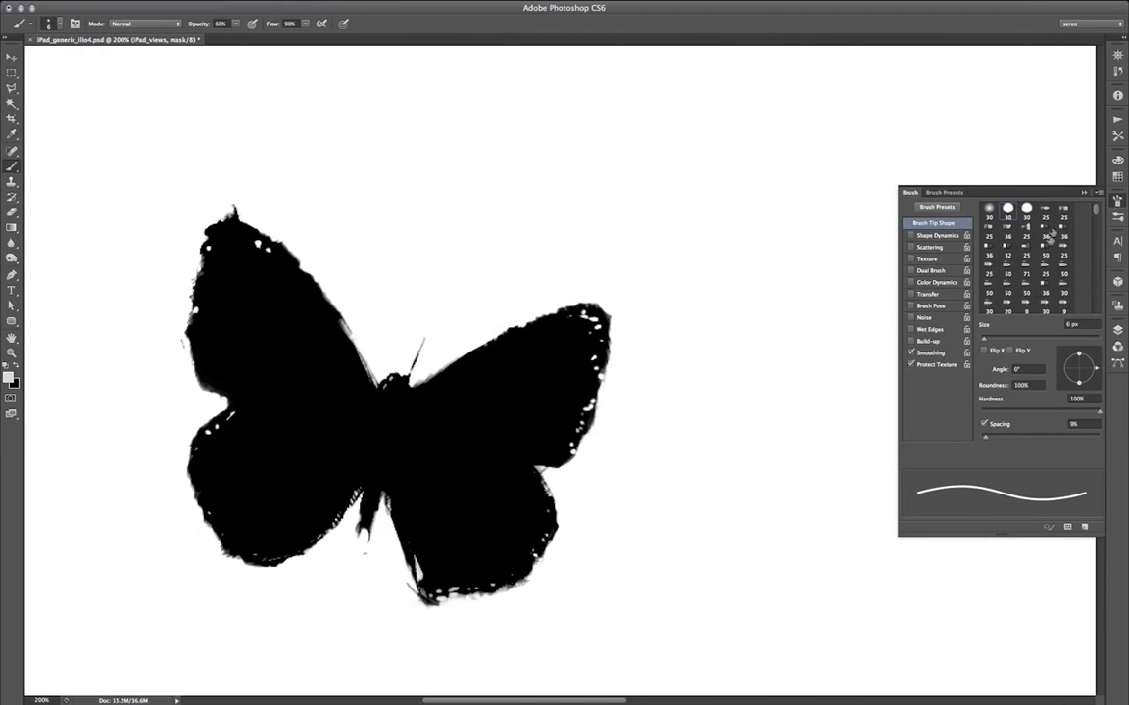
pyautogui.click(1027, 210)
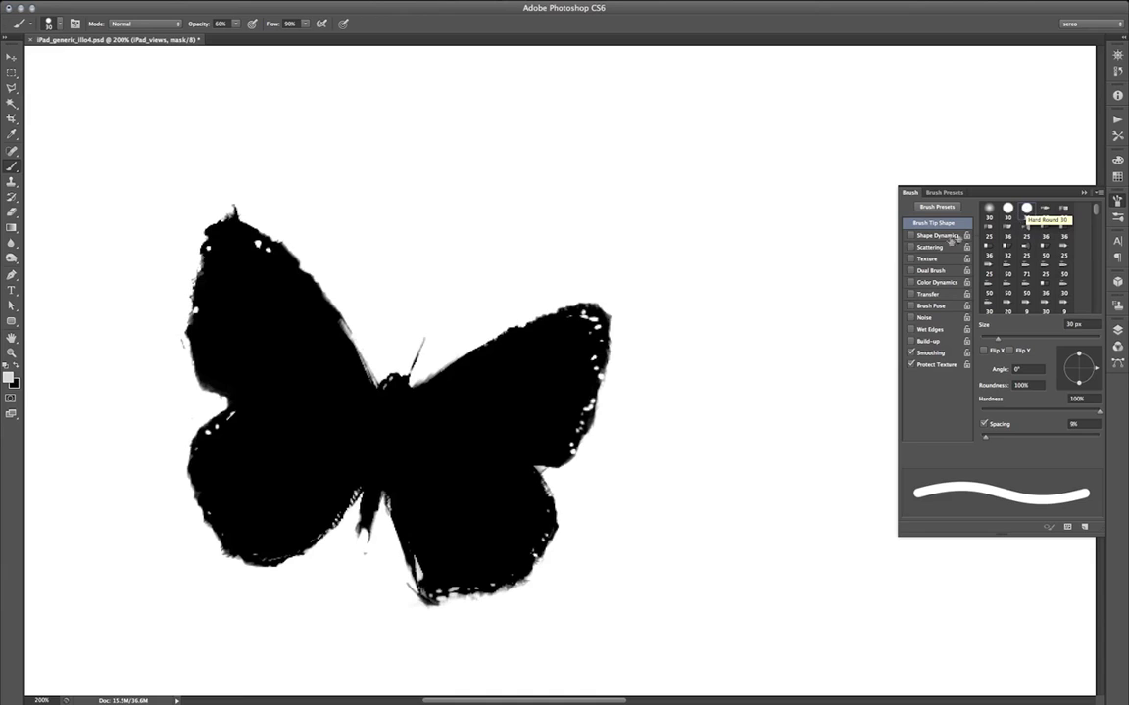
pyautogui.press('F5')
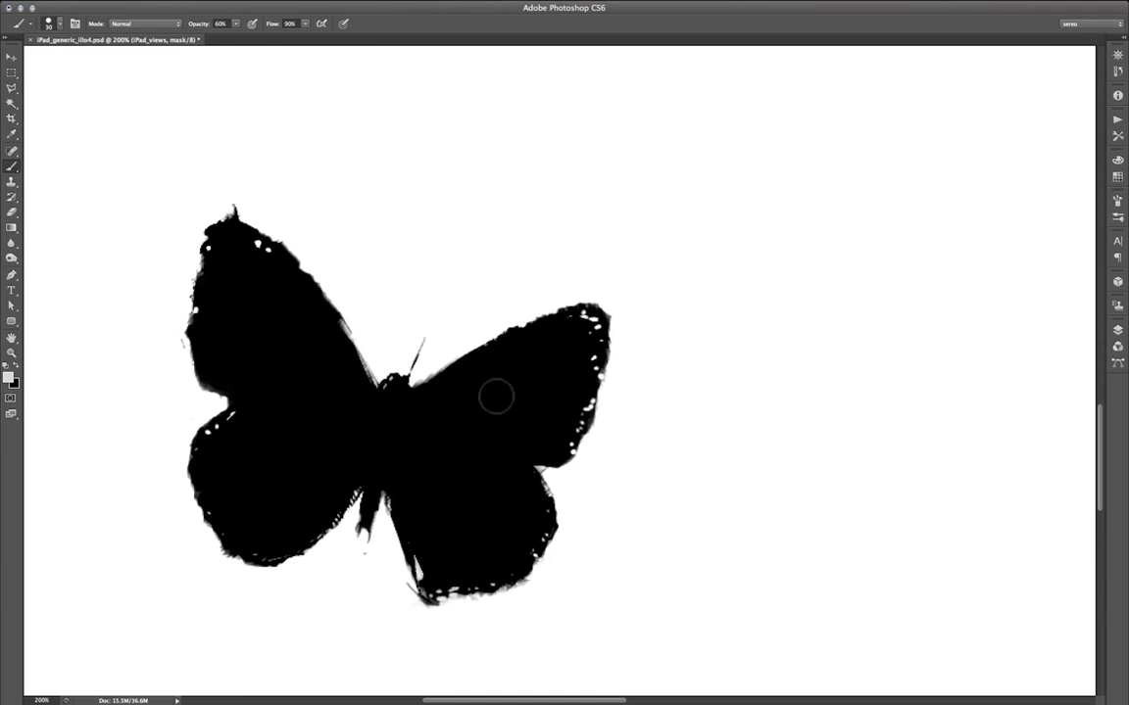
# Step: Invert the mask channel and display it as an overlay on the colour image
pyautogui.press('super+i')
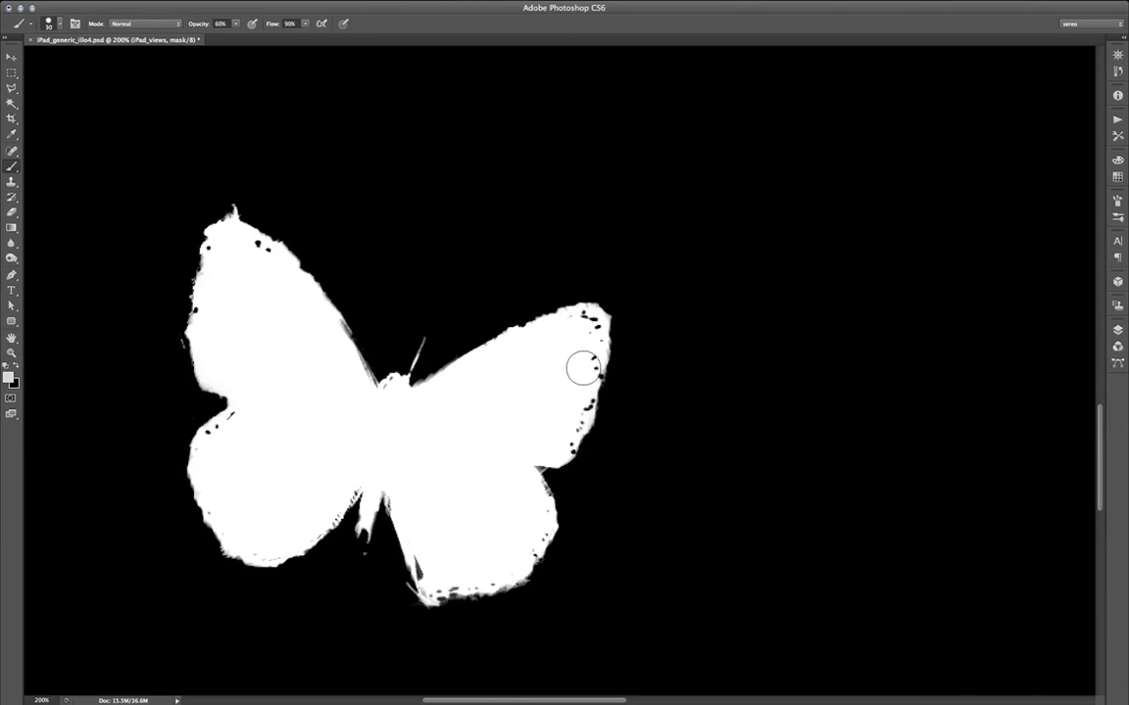
pyautogui.press('\\')
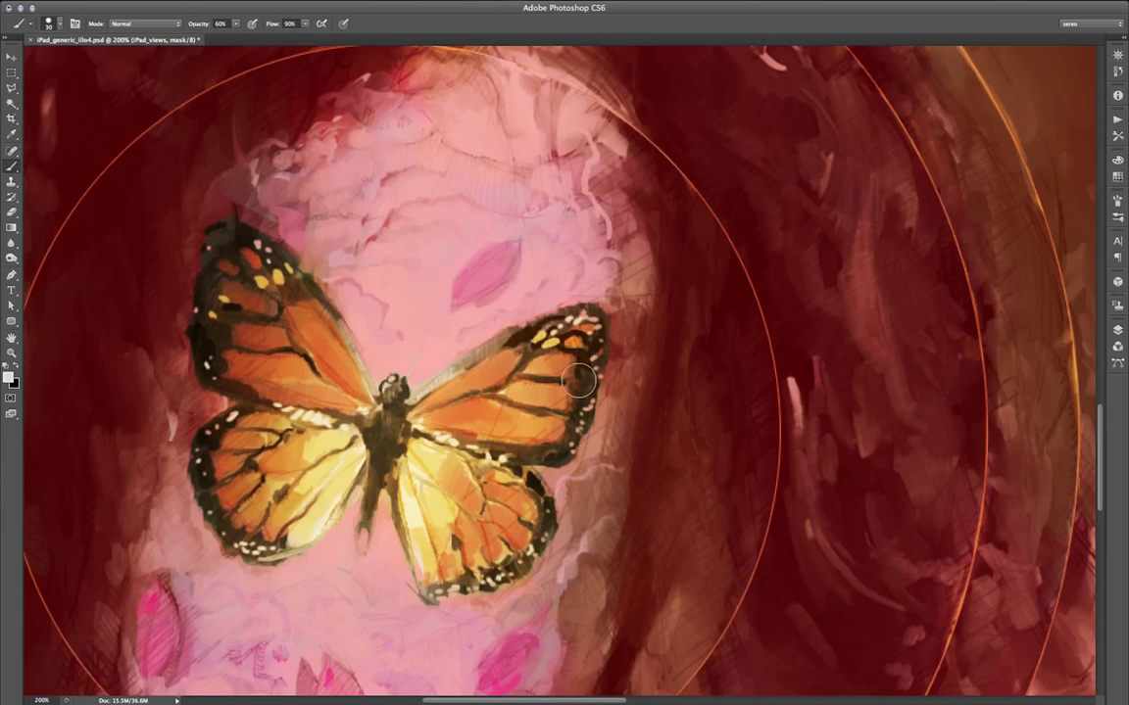
pyautogui.press('super+backslash')
pyautogui.press('super+2')
# Step: Increase the mask channel's overlay opacity for a stronger red tint over the area around the butterfly
pyautogui.press('F7')
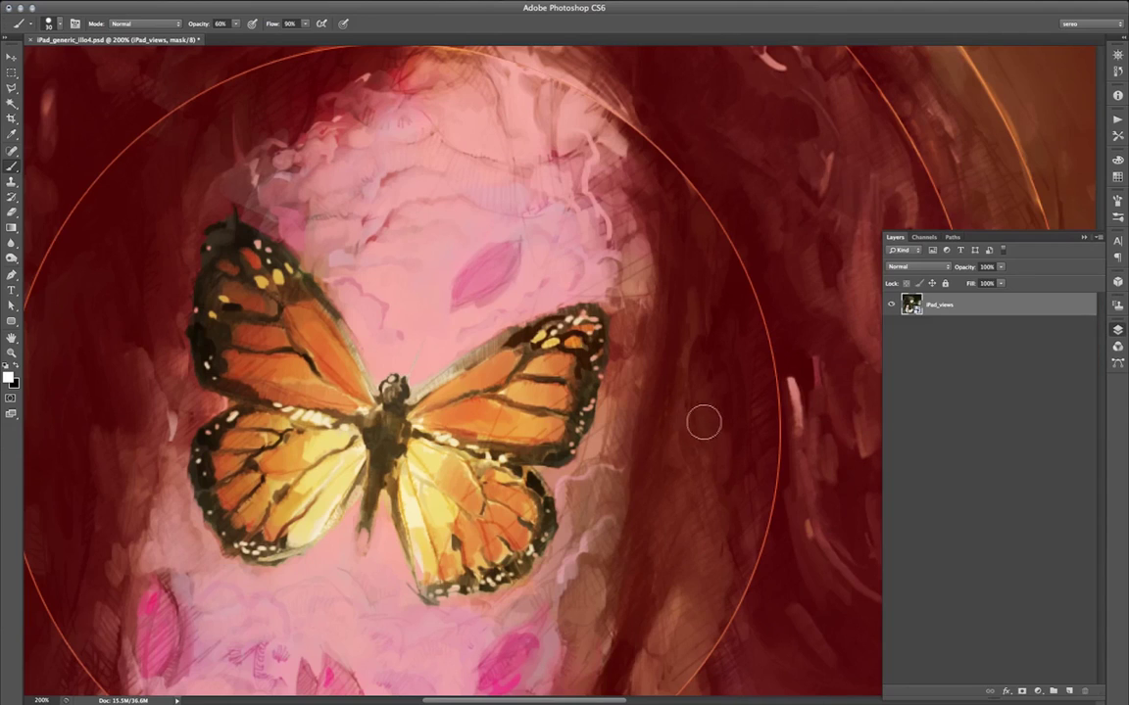
pyautogui.click(919, 240)
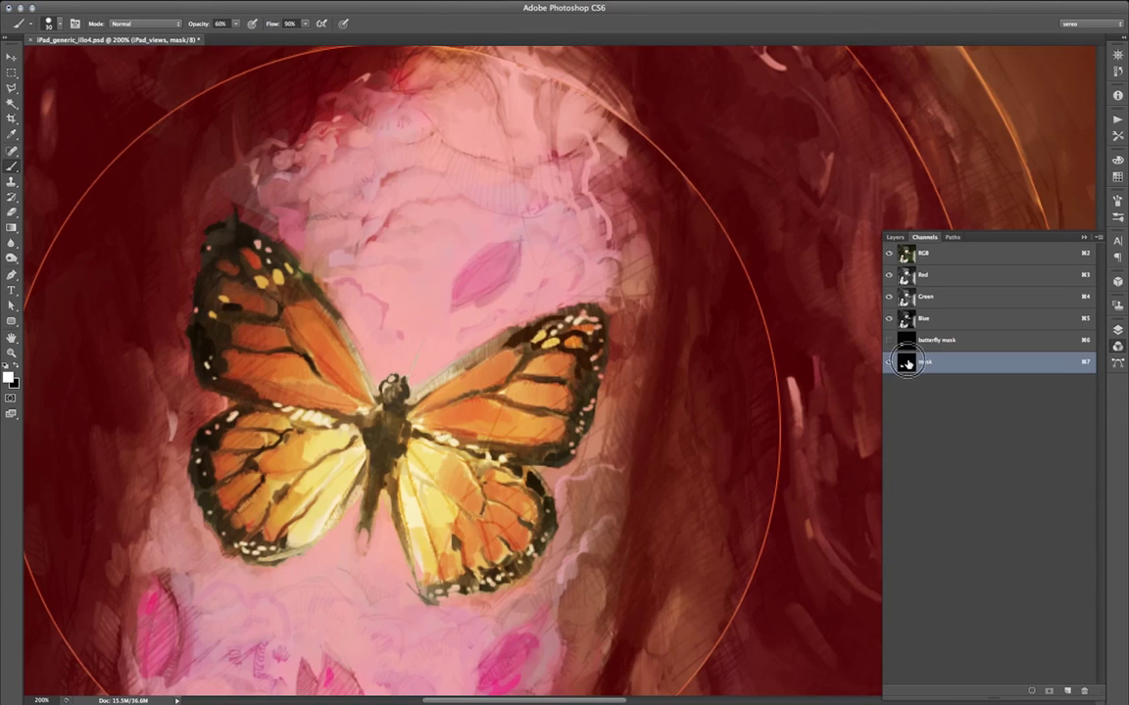
pyautogui.doubleClick(907, 364)
pyautogui.moveTo(746, 243); pyautogui.dragTo(674, 254)
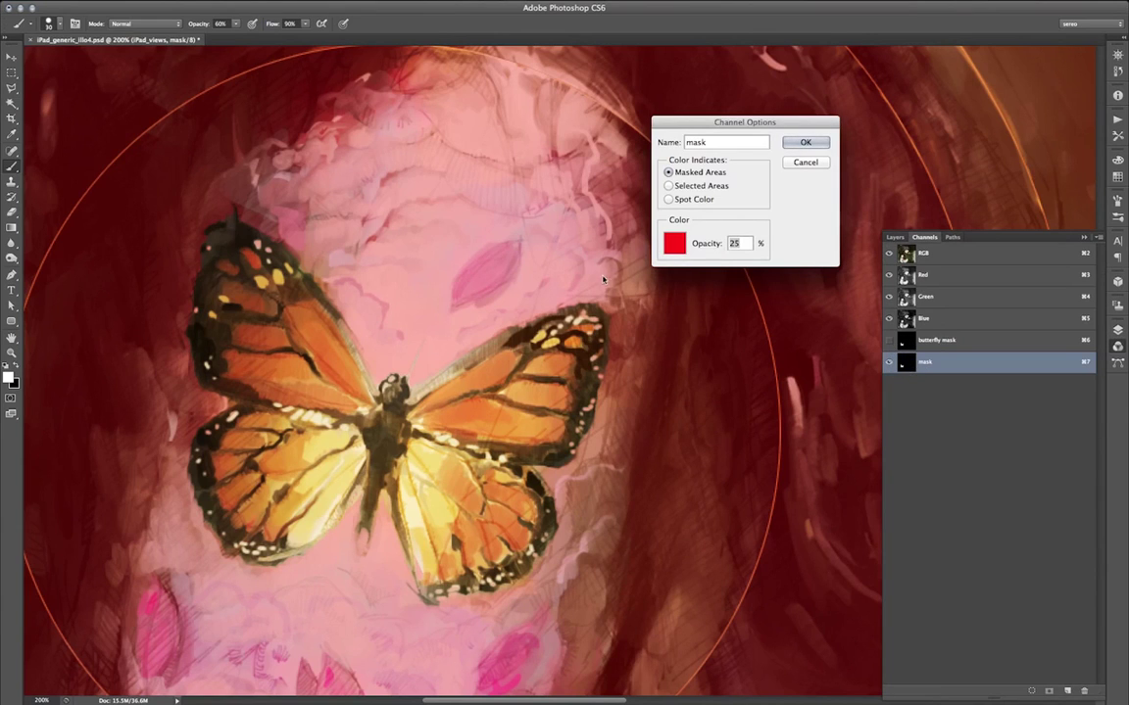
pyautogui.press('Return')
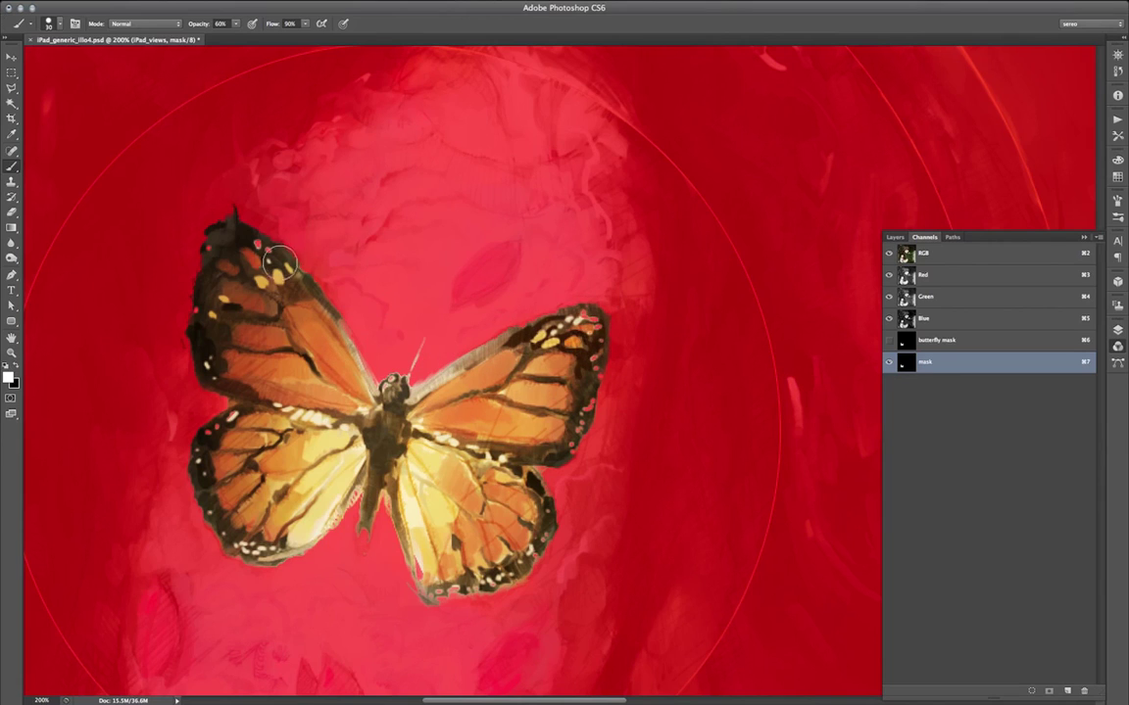
# Step: Show the mask alone and paint the black spots near the left upper wing's tip white with a smaller brush
pyautogui.press('super+7')
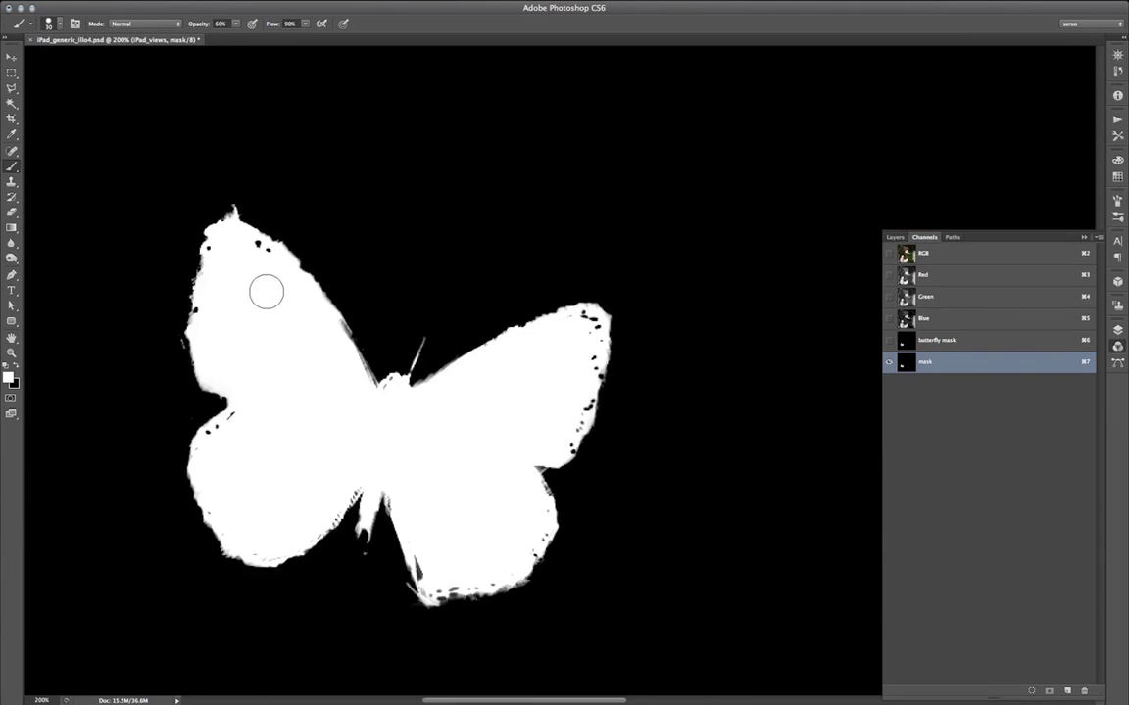
pyautogui.press('[')
pyautogui.press('[')
pyautogui.press('[')
pyautogui.moveTo(274, 256); pyautogui.dragTo(253, 241)
pyautogui.click(213, 249)
pyautogui.click(212, 251)
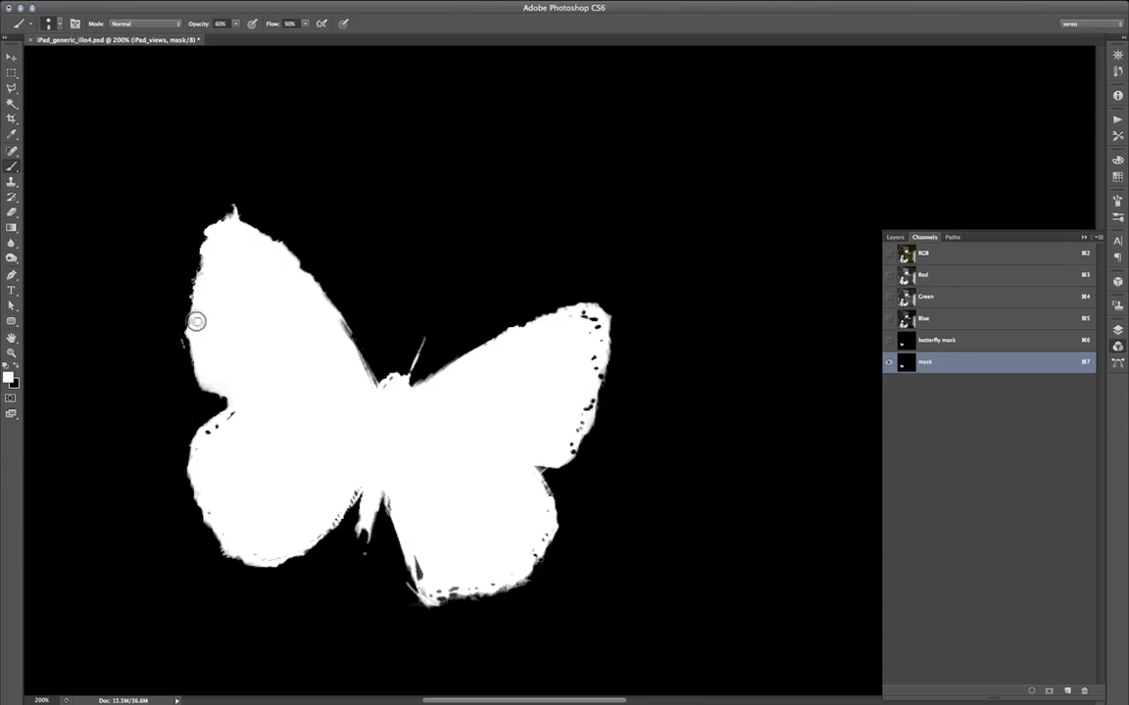
# Step: Paint the black spots and dark streaks along the left lower wing's upper, outer and lower edges white
pyautogui.moveTo(237, 403); pyautogui.dragTo(198, 452)
pyautogui.click(211, 512)
pyautogui.click(215, 516)
pyautogui.click(226, 537)
pyautogui.moveTo(235, 550)
pyautogui.mouseDown()
pyautogui.moveTo(296, 550)
pyautogui.moveTo(358, 485)
pyautogui.moveTo(338, 512)
pyautogui.moveTo(355, 495)
pyautogui.moveTo(330, 526)
pyautogui.moveTo(326, 467)
pyautogui.mouseUp()
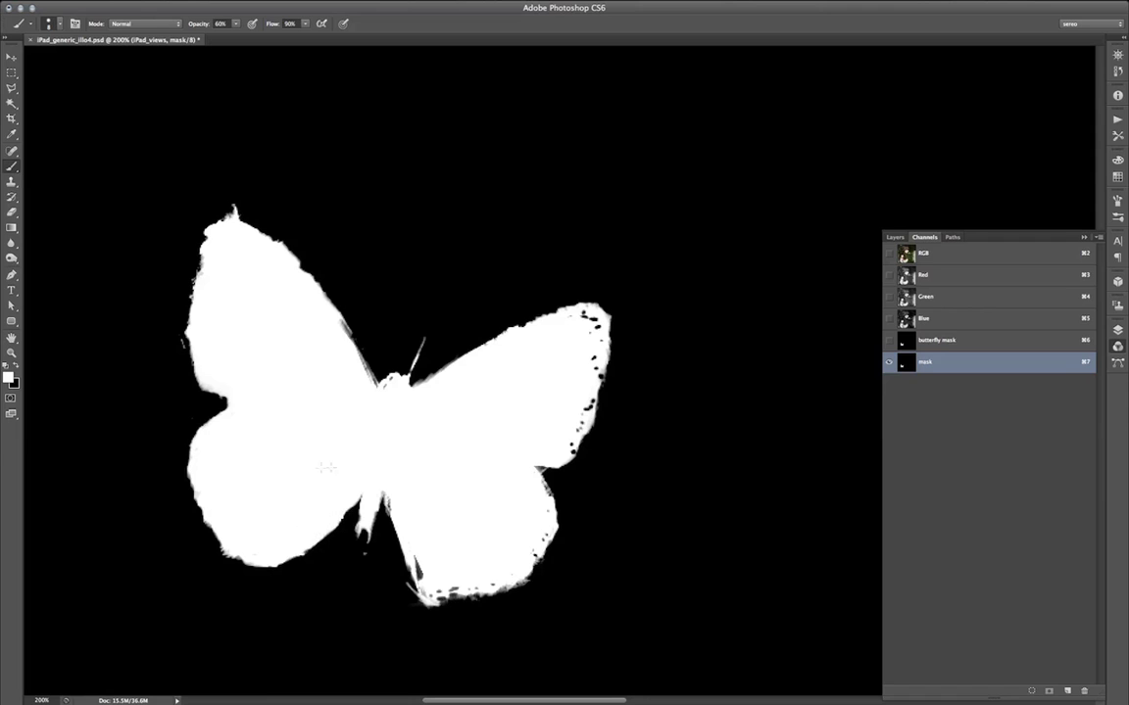
# Step: Adjust the brush size and paint the dark gap along the right lower wing's inner edge white, checking it against the colour image
pyautogui.press('`')
pyautogui.press('`')
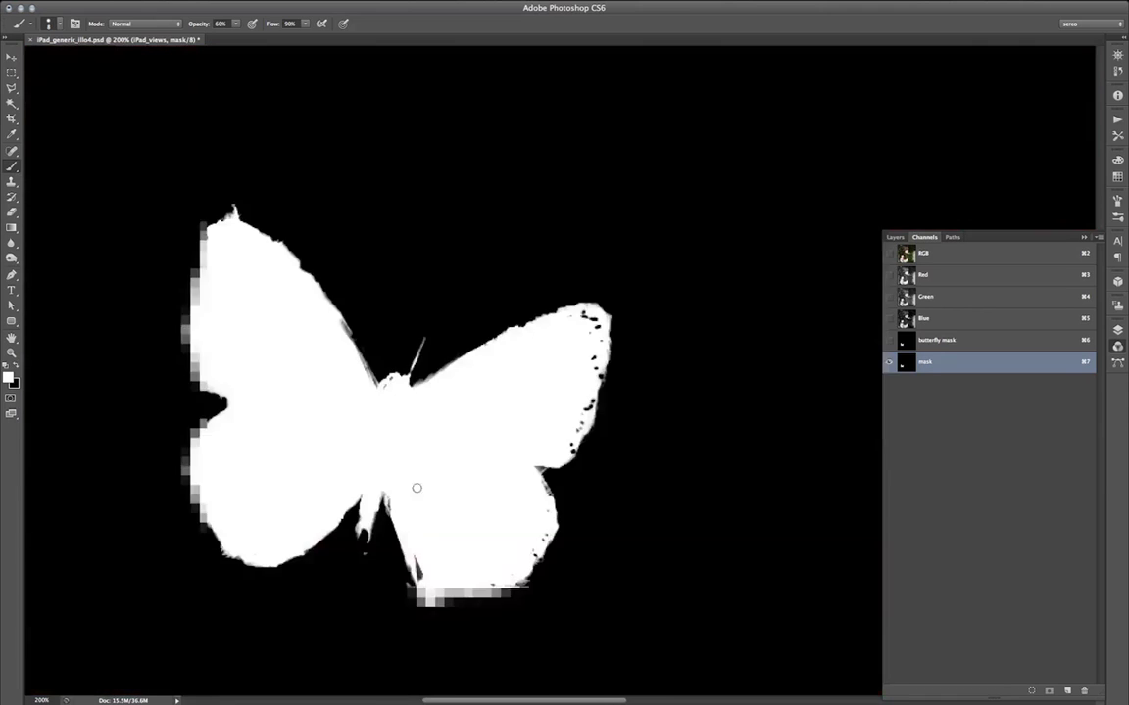
pyautogui.press('`')
pyautogui.press('`')
pyautogui.press(']')
pyautogui.press(']')
pyautogui.press(']')
pyautogui.press(']')
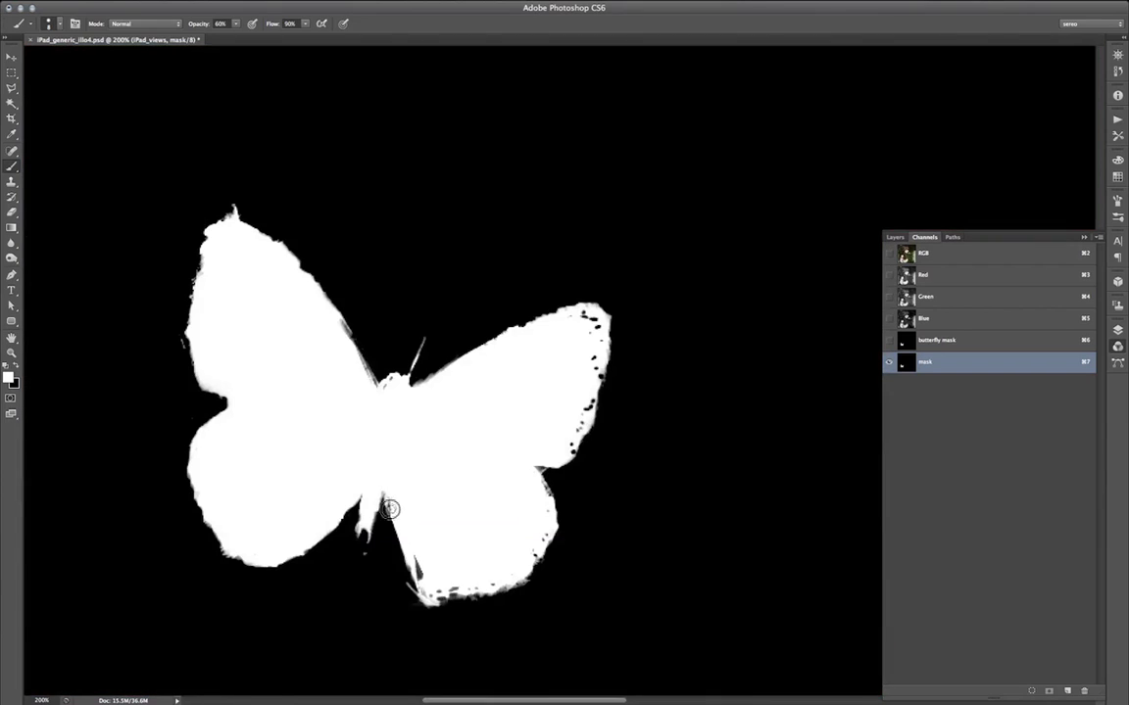
pyautogui.press('[')
pyautogui.press('[')
pyautogui.press('[')
pyautogui.press('[')
pyautogui.press('`')
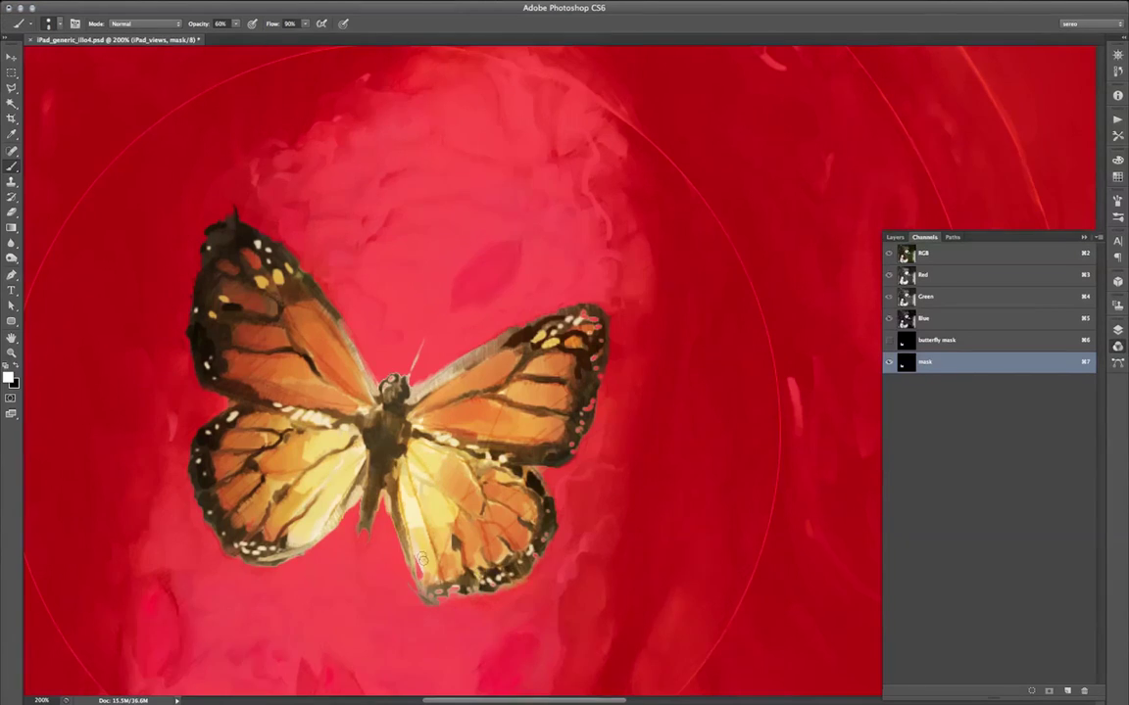
pyautogui.press('`')
pyautogui.press('[')
pyautogui.press('[')
pyautogui.press('[')
pyautogui.press('[')
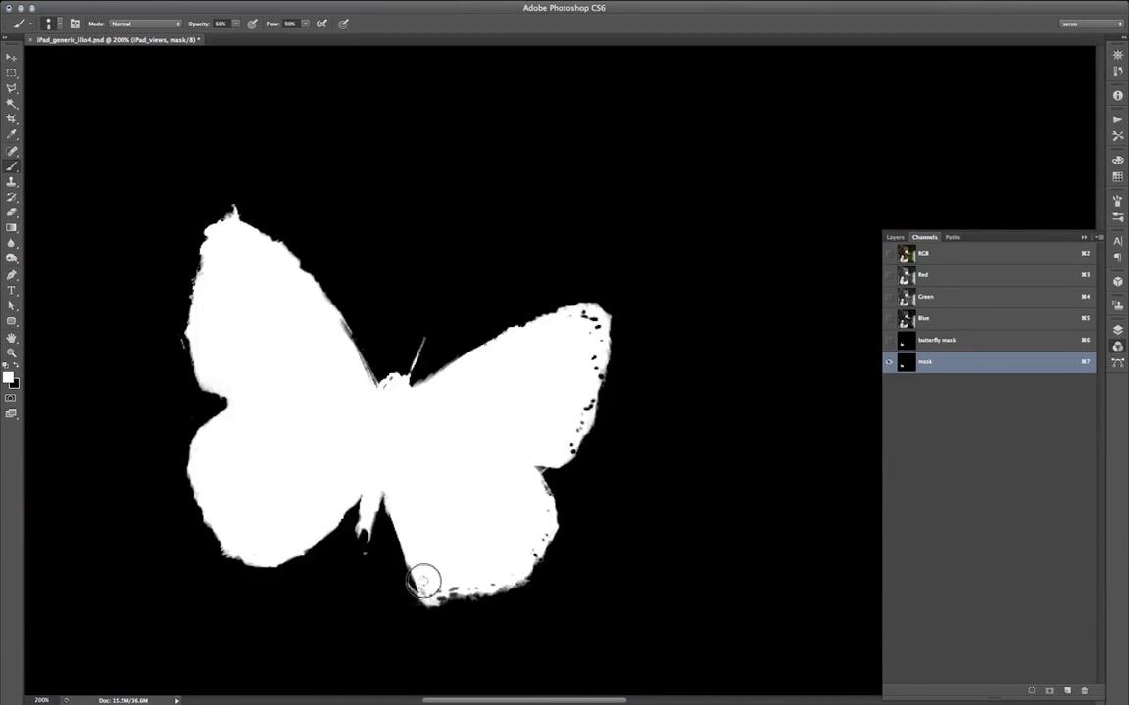
# Step: Paint the dark spots along the right lower wing's lower and outer edges white, comparing with the colour image
pyautogui.press('`')
pyautogui.press('`')
pyautogui.press('[')
pyautogui.press('[')
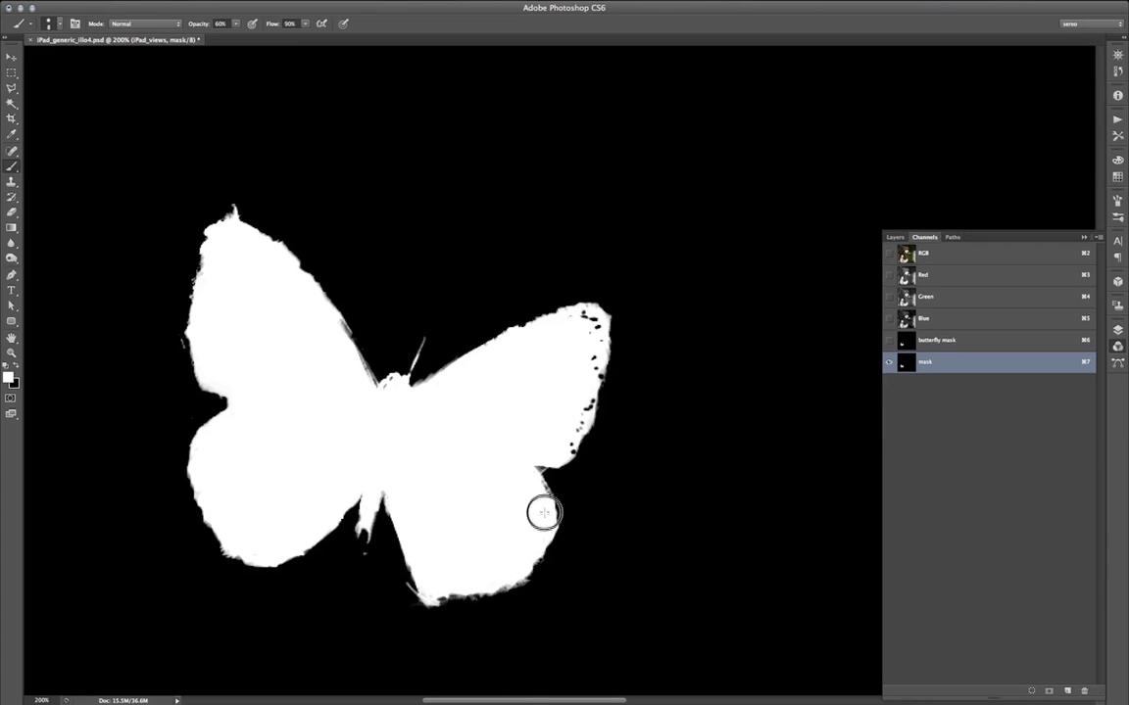
pyautogui.press('`')
pyautogui.press('`')
# Step: Paint the black spots along the lower part of the right upper wing's outer edge white
pyautogui.press('`')
pyautogui.press('`')
pyautogui.press('`')
pyautogui.press('`')
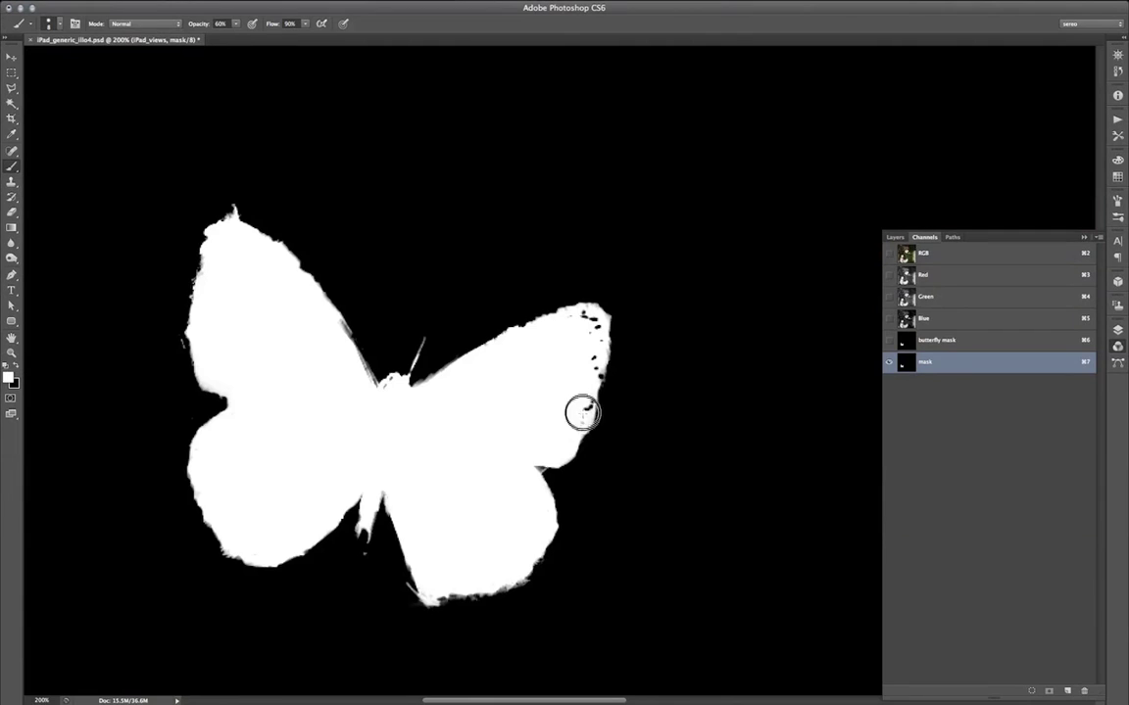
pyautogui.click(582, 415)
pyautogui.click(587, 409)
pyautogui.click(590, 407)
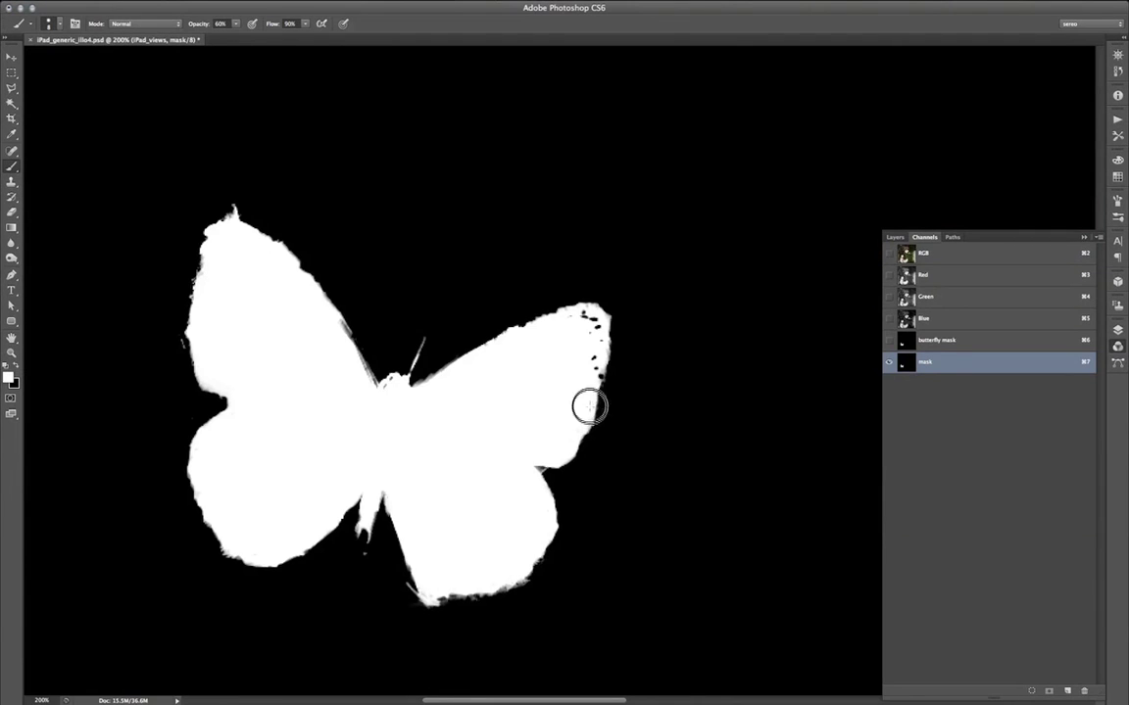
# Step: Fill the black spots farther up the right upper wing's outer edge with white, adjusting the brush size and checking the overlay
pyautogui.press('[')
pyautogui.press('[')
pyautogui.press('[')
pyautogui.press('`')
pyautogui.press('`')
pyautogui.press('`')
pyautogui.press('`')
pyautogui.press(']')
pyautogui.press(']')
pyautogui.press(']')
pyautogui.press(']')
pyautogui.press('[')
pyautogui.press('[')
pyautogui.press('[')
pyautogui.press('[')
pyautogui.click(597, 325)
pyautogui.press('`')
pyautogui.press('`')
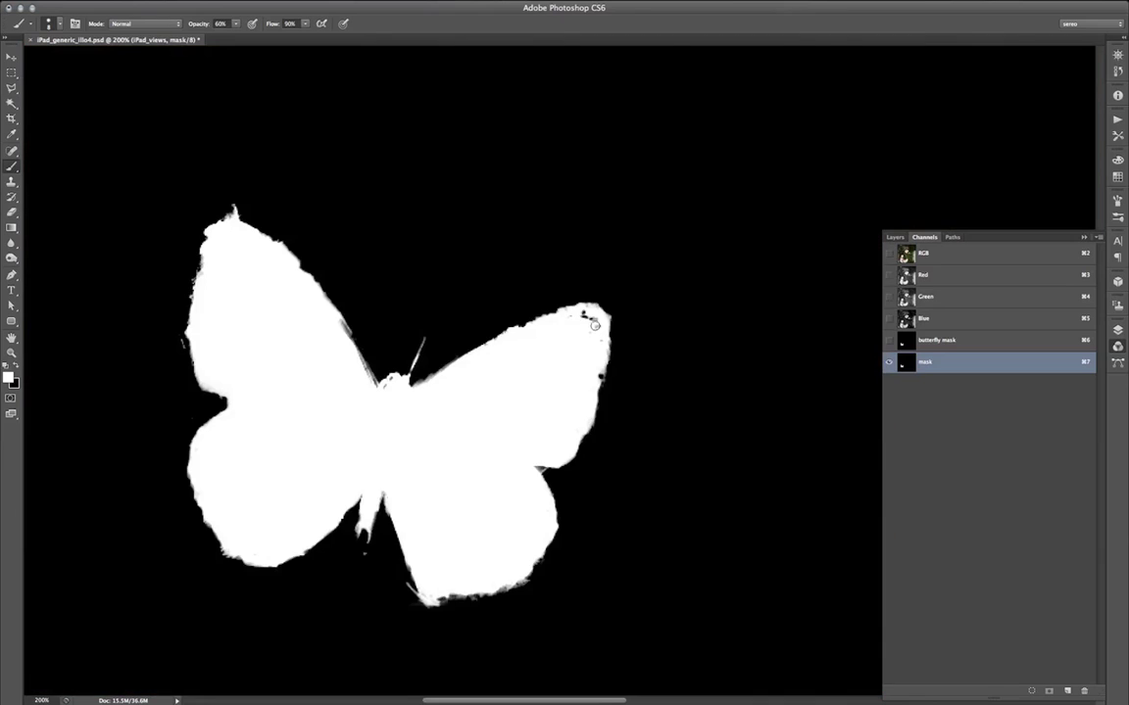
# Step: Paint the remaining dark spots at the right upper wing's tip and the grey patches on the head white
pyautogui.press(']')
pyautogui.press(']')
pyautogui.press(']')
pyautogui.press(']')
pyautogui.press('`')
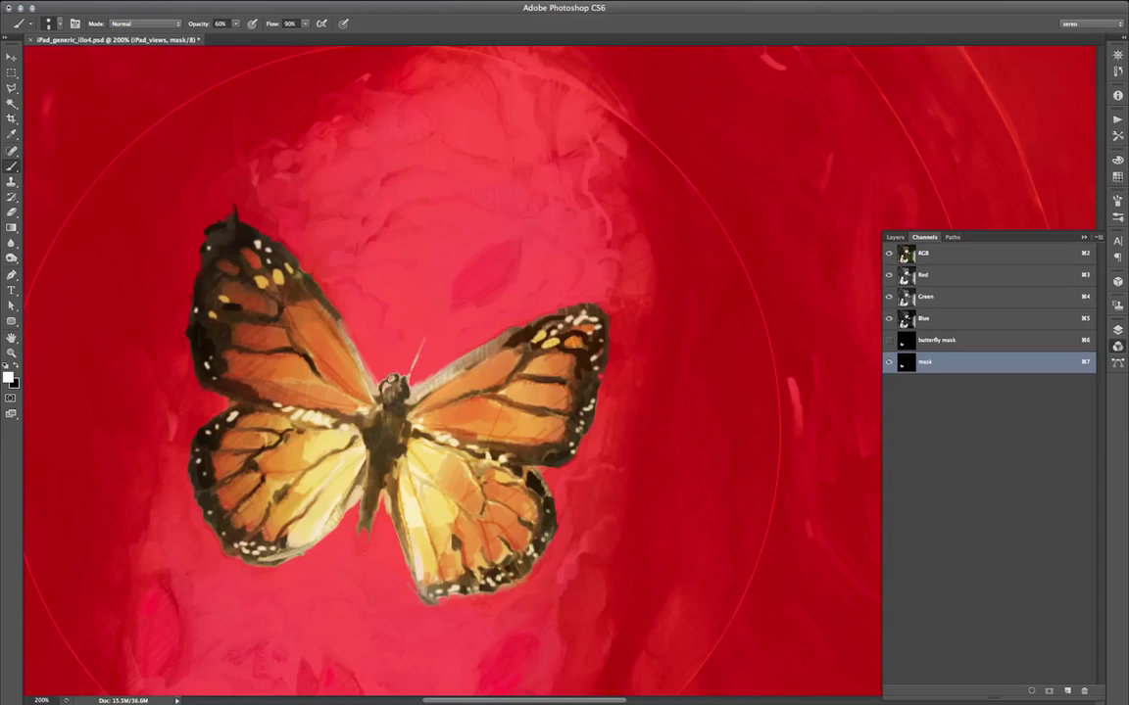
pyautogui.press('`')
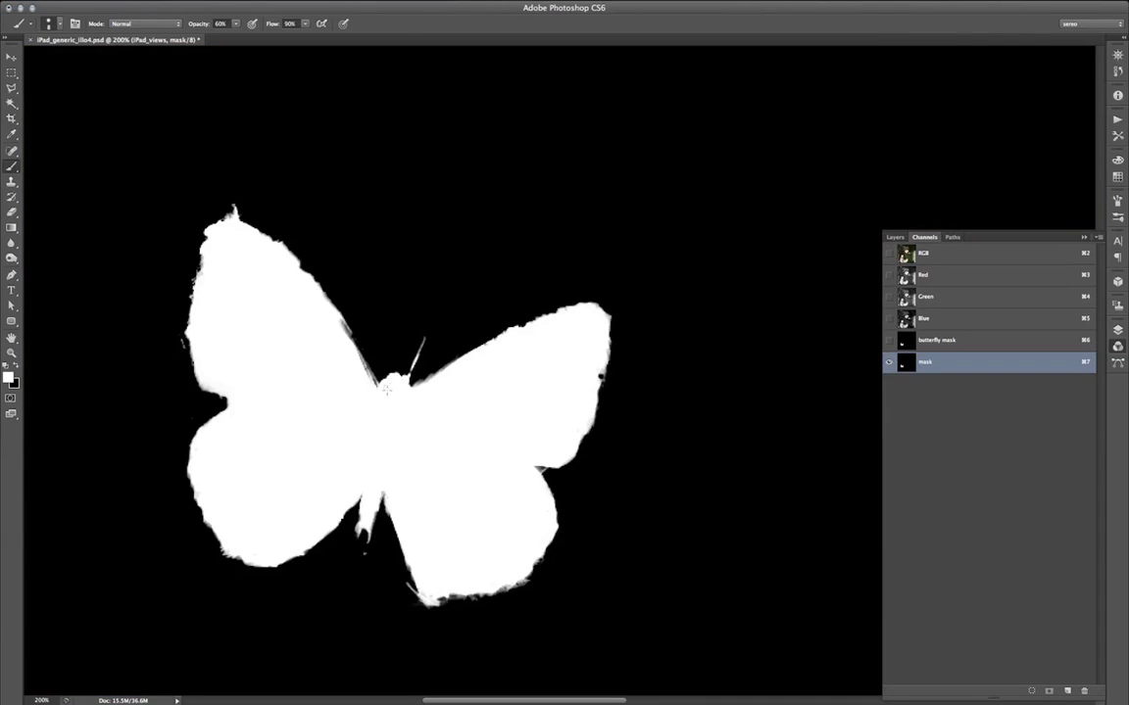
pyautogui.click(388, 396)
# Step: Paint out the stray light marks just outside the left upper wing's outer edge with black
pyautogui.press('x')
pyautogui.click(179, 346)
pyautogui.click(182, 346)
pyautogui.click(177, 340)
pyautogui.click(180, 350)
pyautogui.press(']')
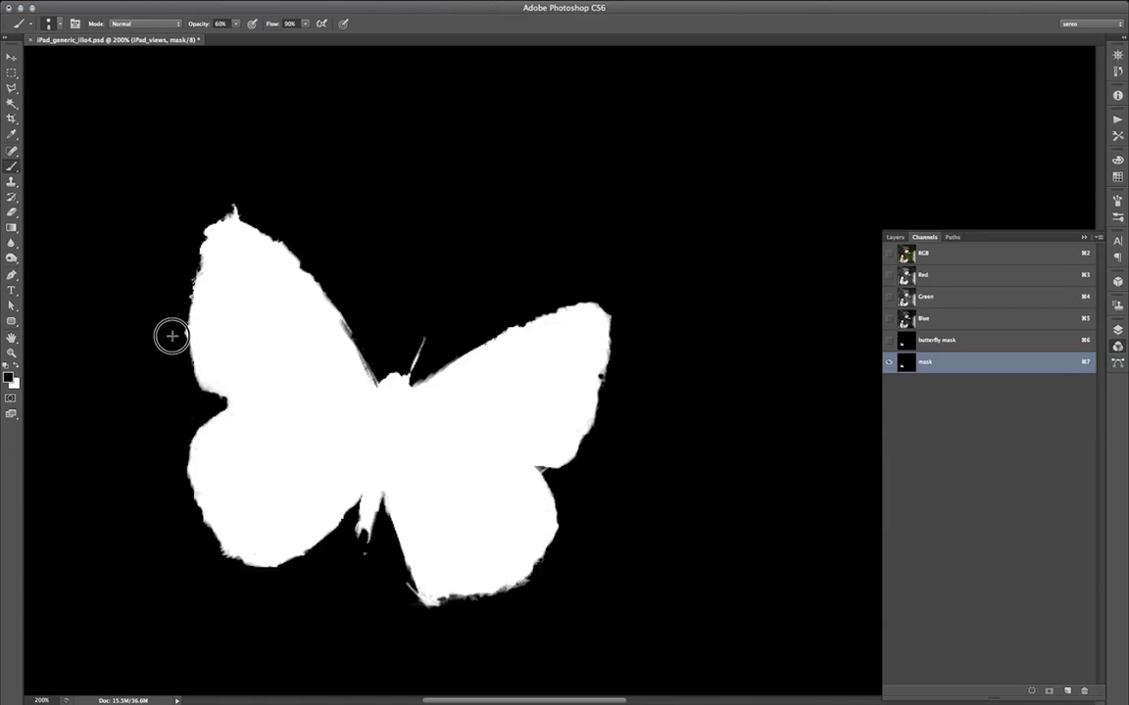
pyautogui.press('[')
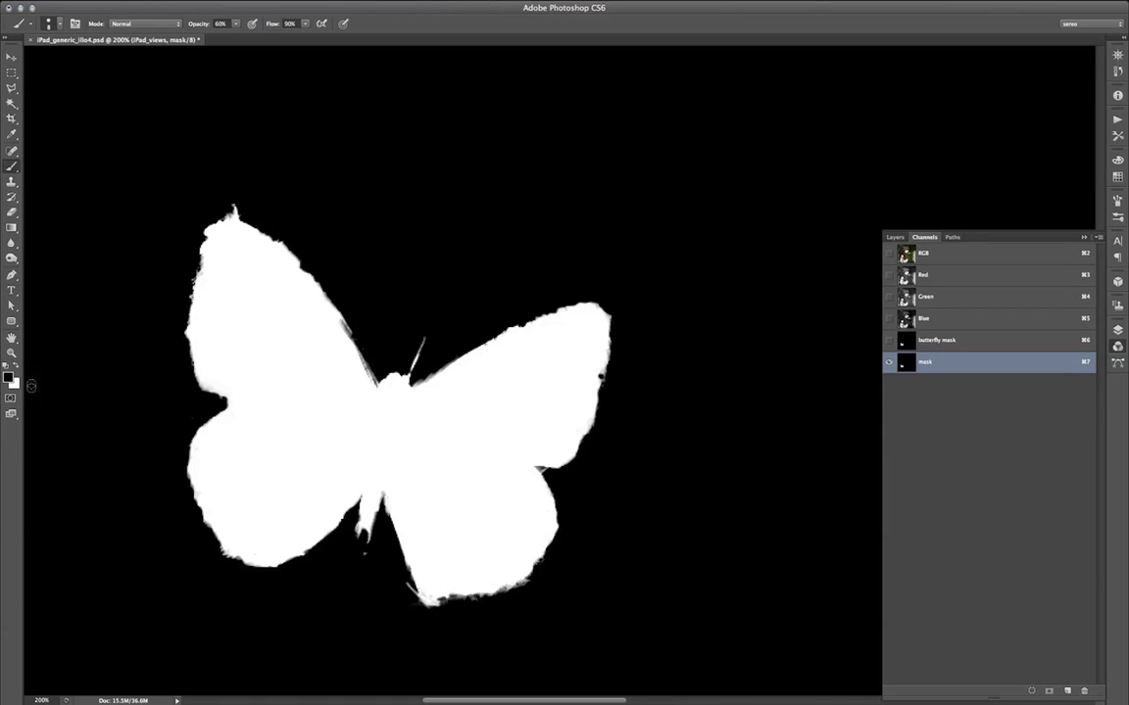
# Step: Swap the foreground and background colours to make white the painting colour
pyautogui.press('x')
pyautogui.press('x')
pyautogui.press('x')
pyautogui.press('x')
pyautogui.press('x')
pyautogui.press('x')
# Step: Inspect the mask at 100% over the colour image, including a closer look at the left upper wing's tip
pyautogui.doubleClick(11, 353)
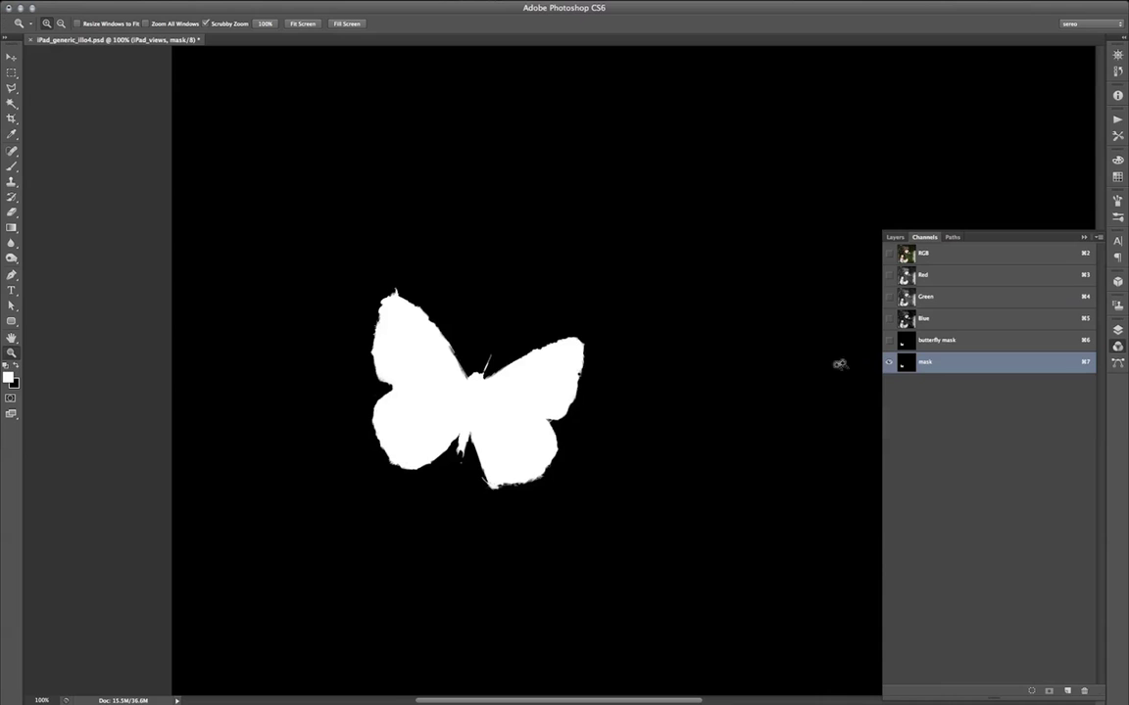
pyautogui.press('`')
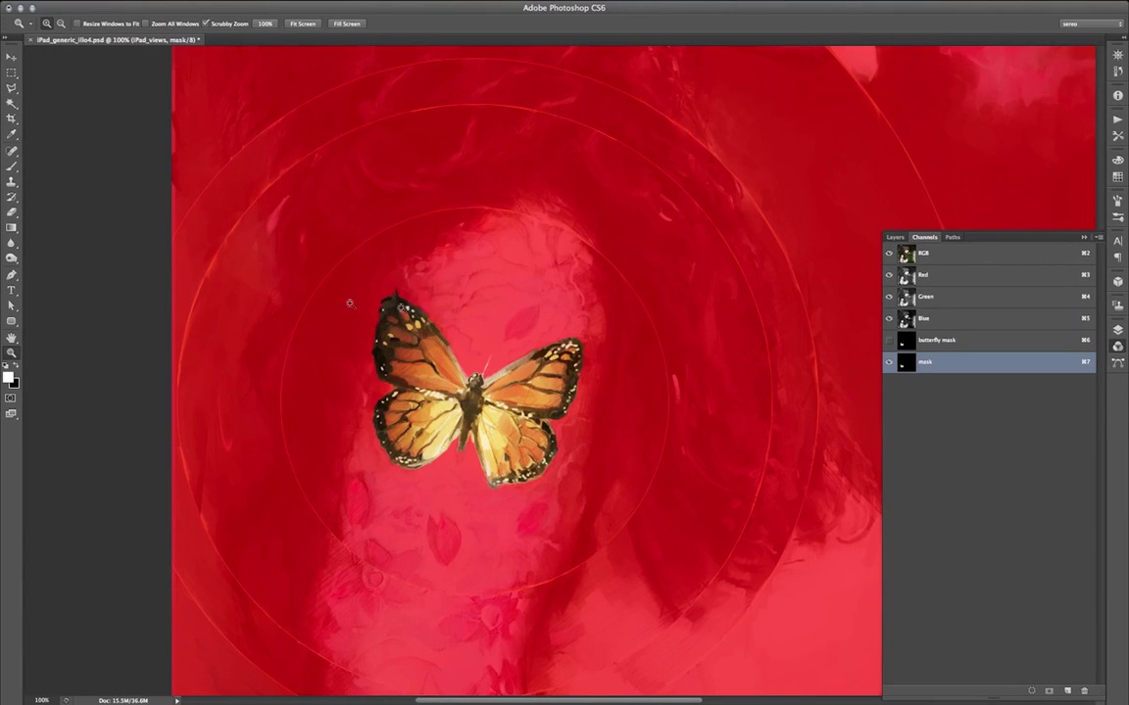
pyautogui.click(394, 298)
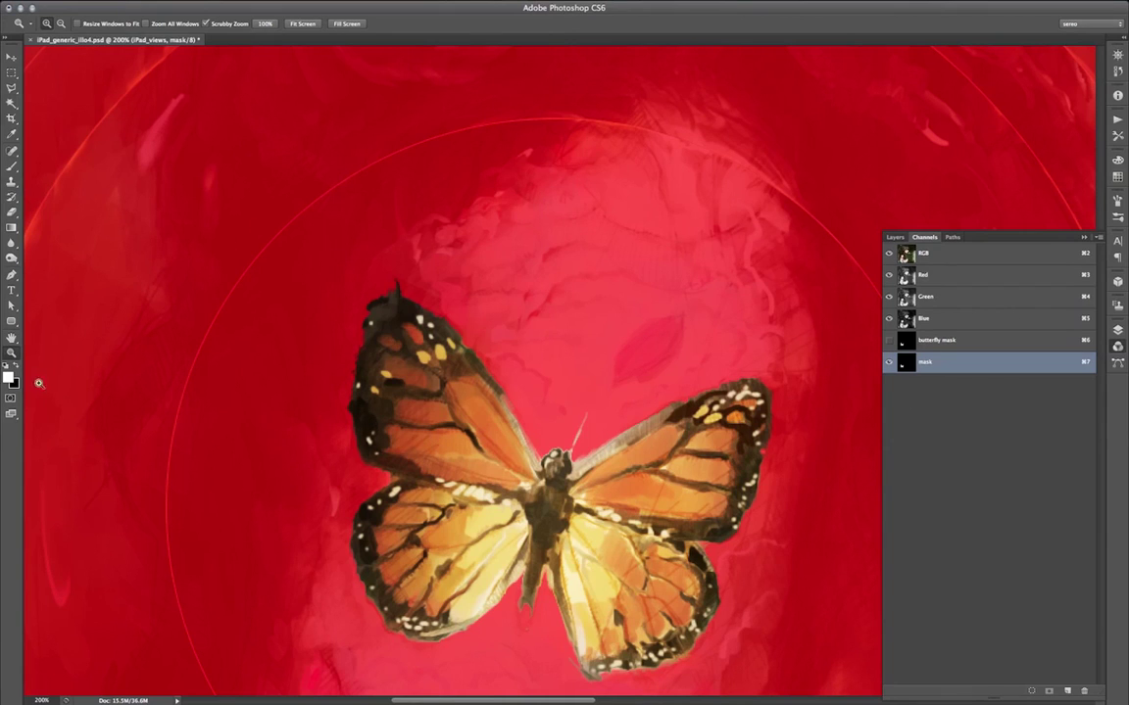
pyautogui.doubleClick(10, 353)
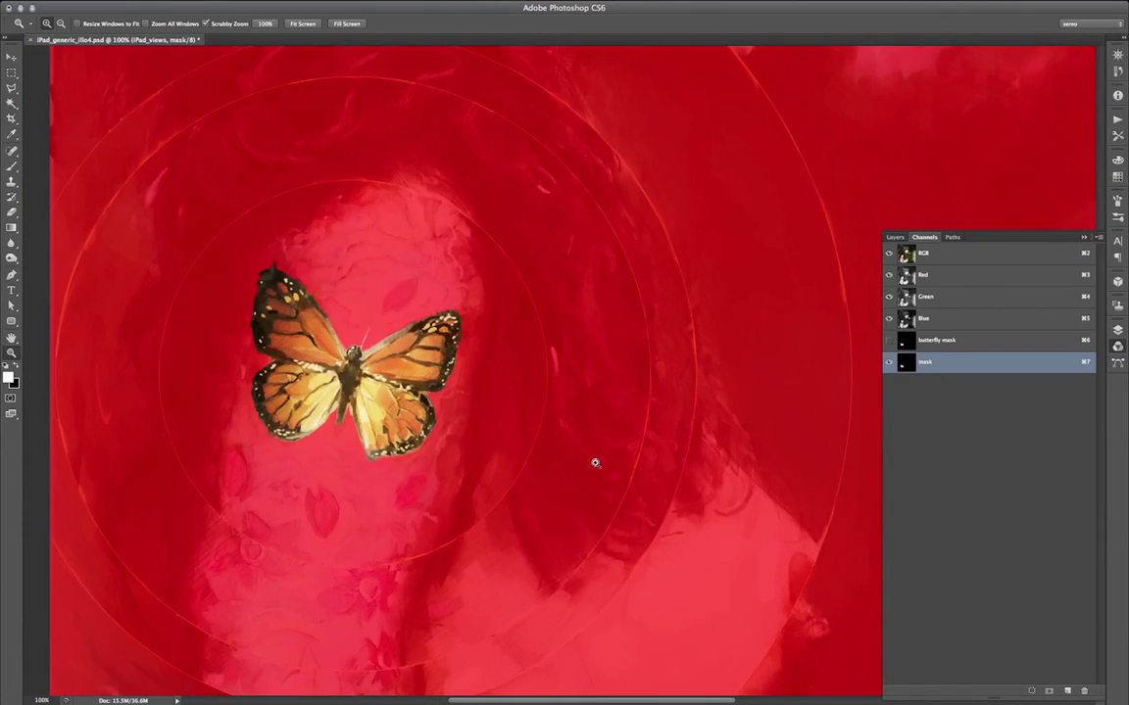